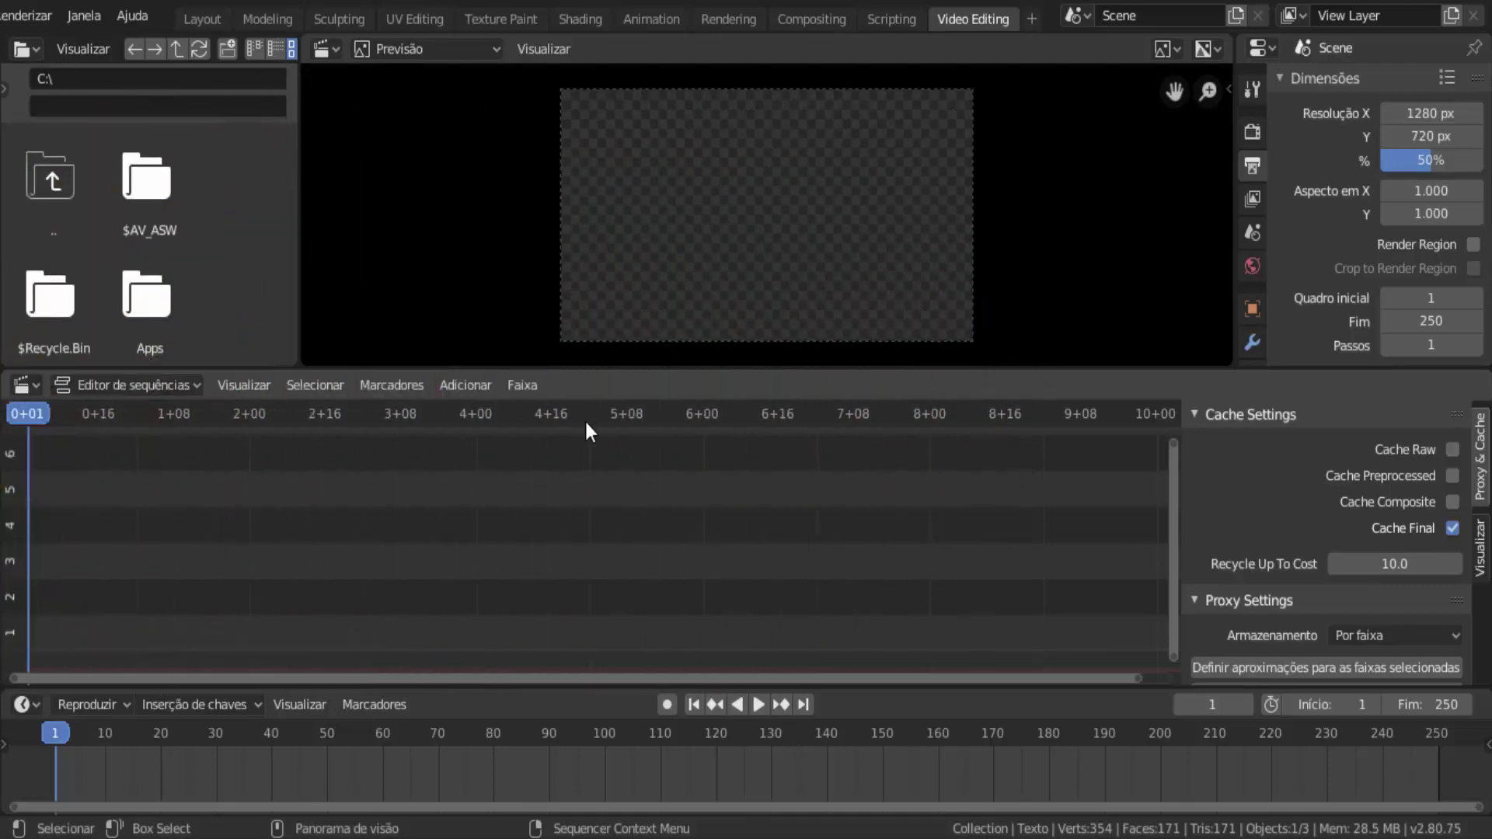
Switch to the Layout workspace and rotate the text object 90 degrees around the global X axis.
{"action": "left_click", "coordinate": [204, 19]}
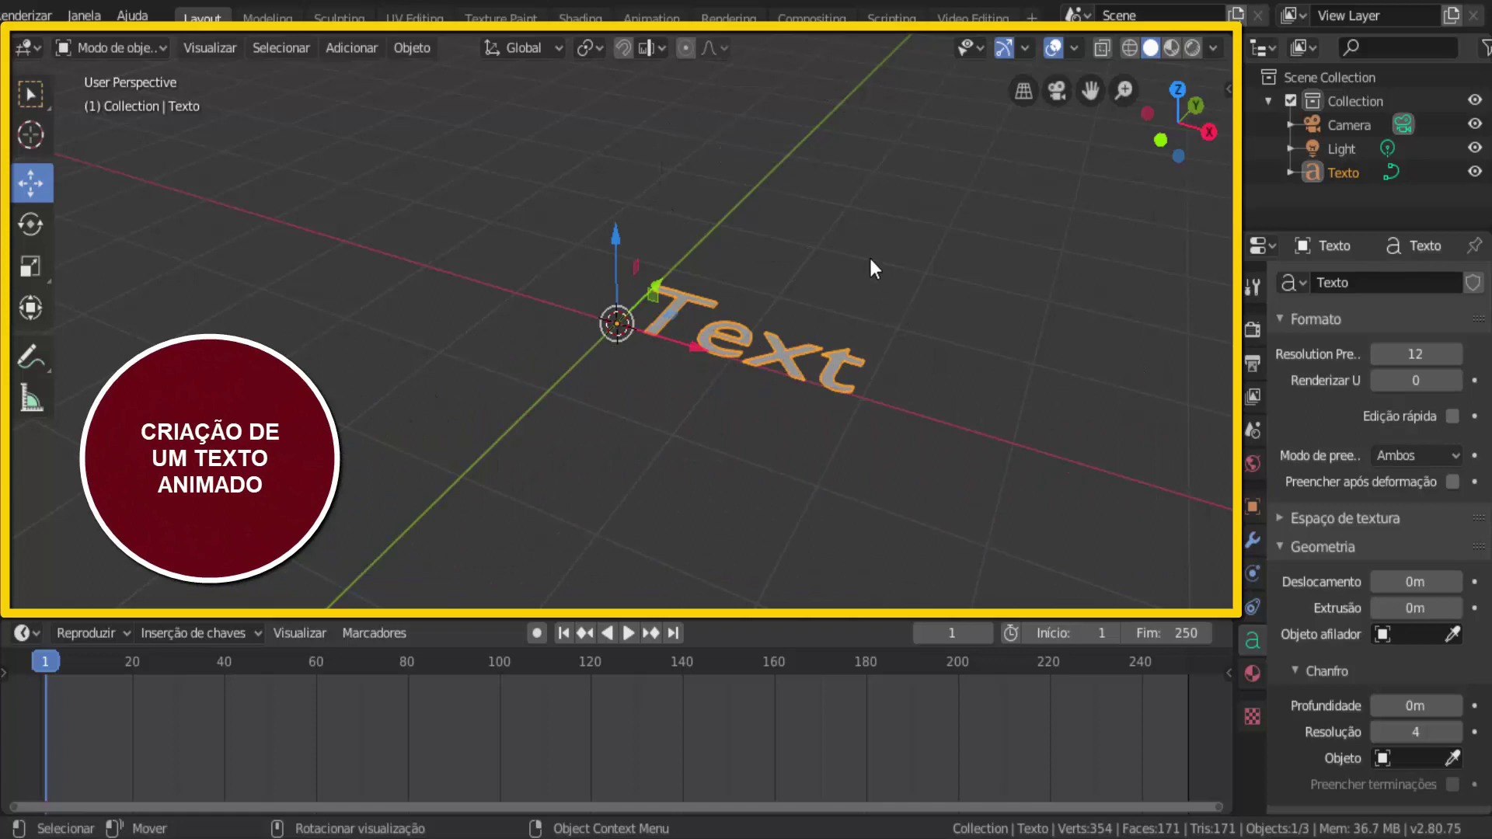
{"action": "left_click", "coordinate": [349, 48]}
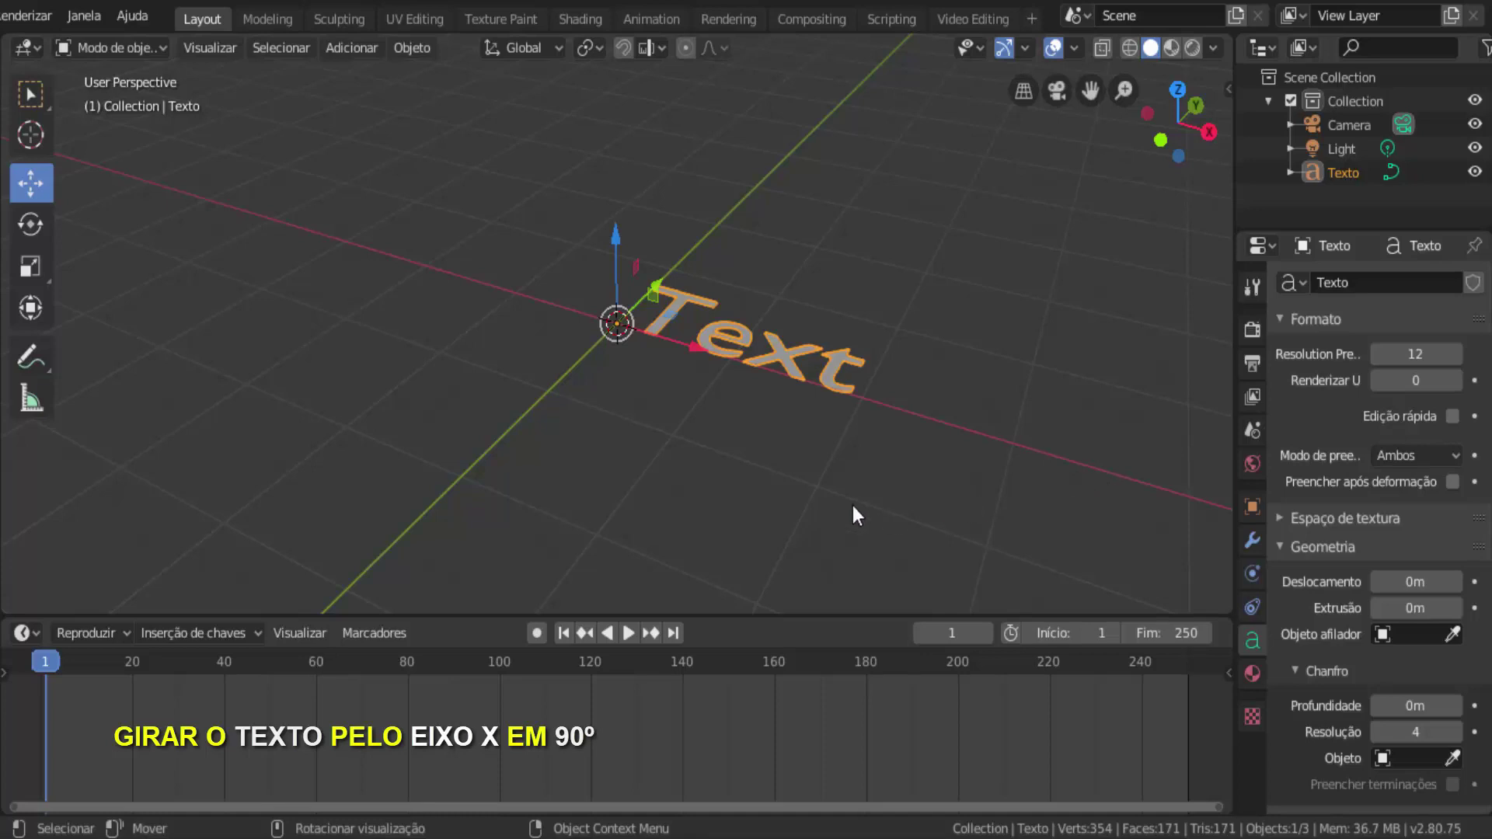
{"action": "key", "text": "r"}
{"action": "key", "text": "x"}
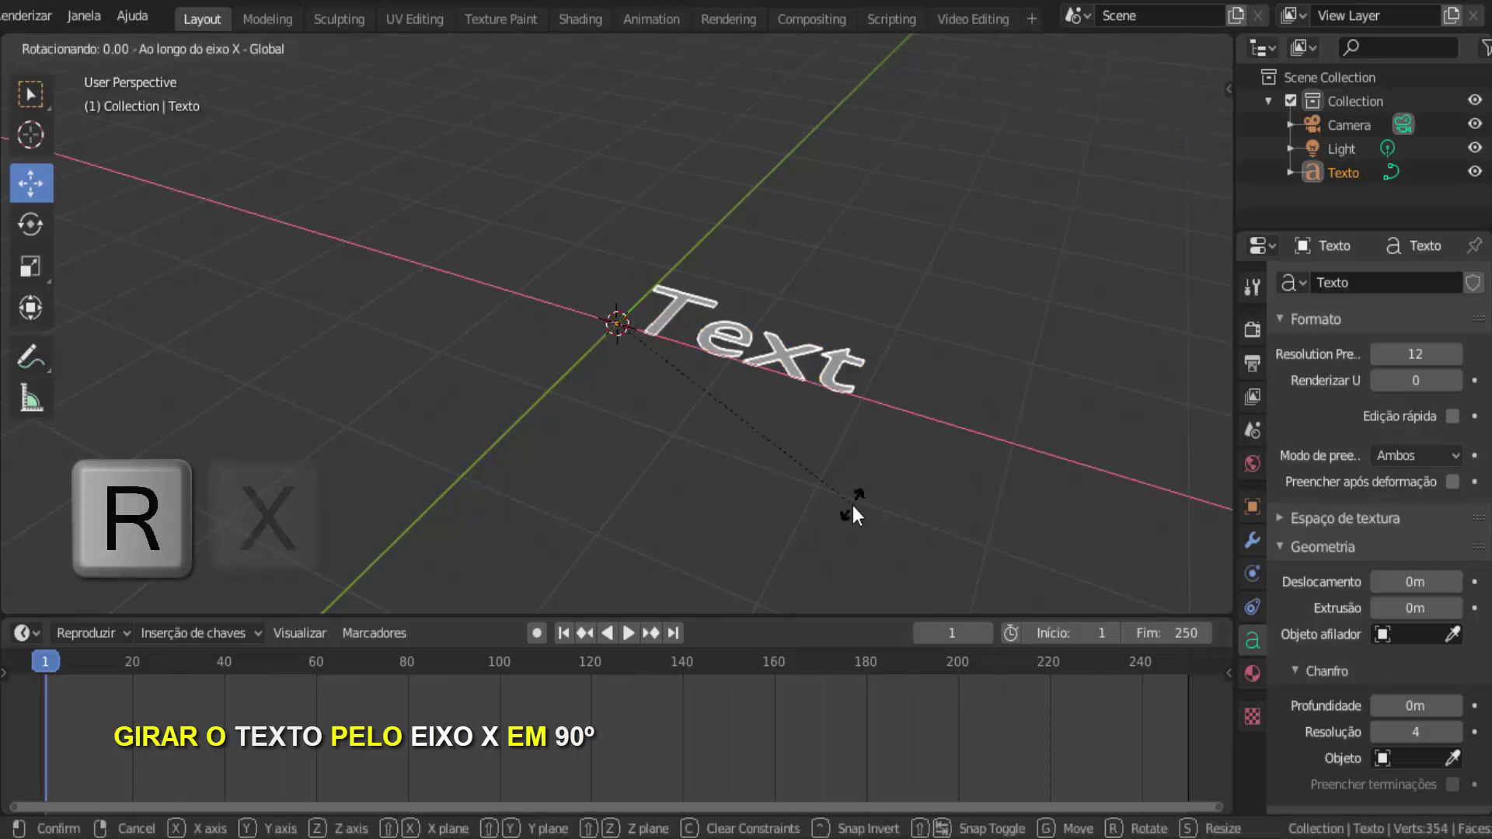
{"action": "key", "text": "9"}
{"action": "key", "text": "0"}
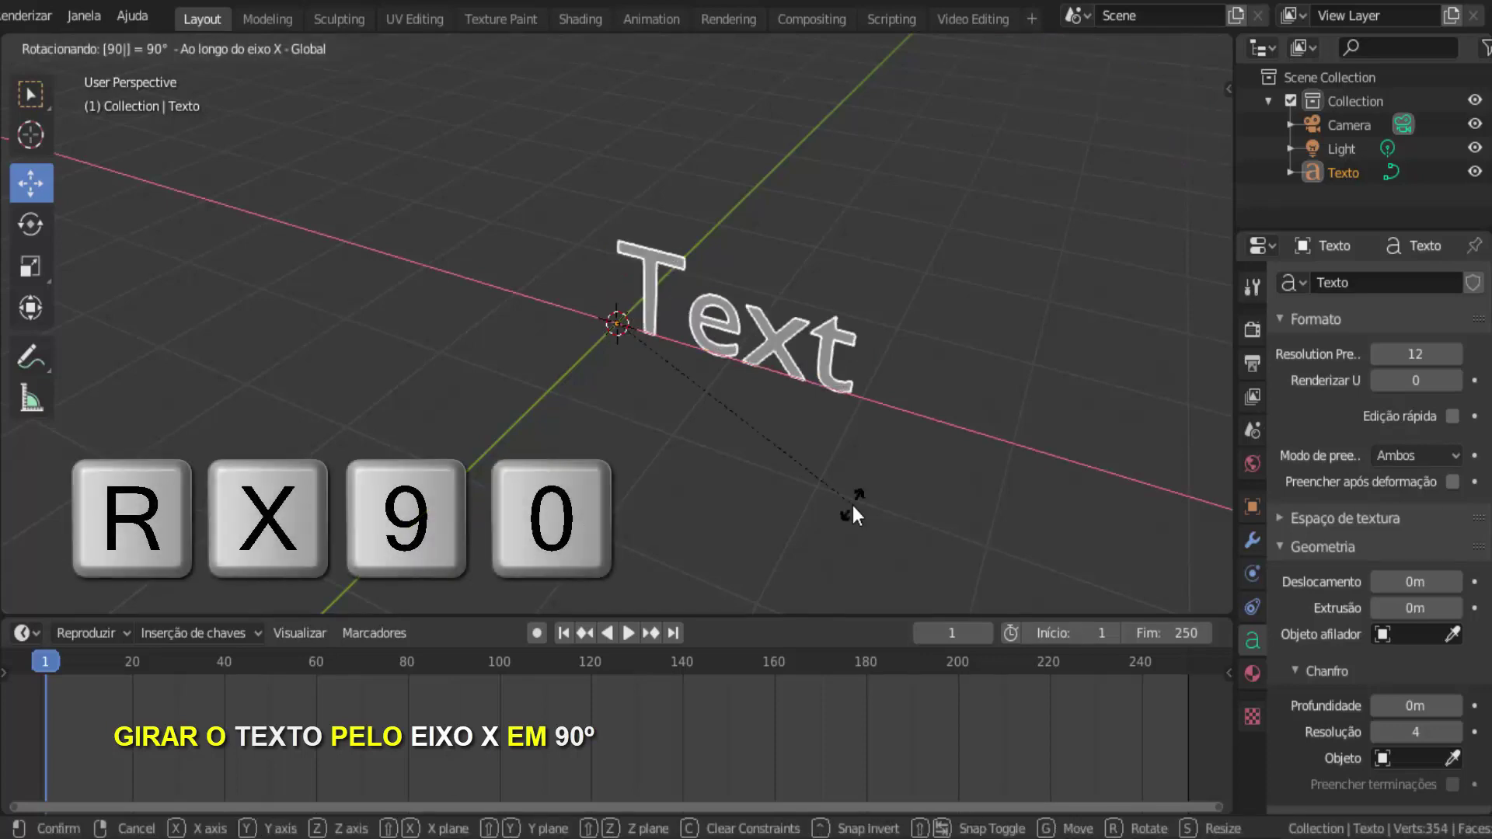
{"action": "left_click", "coordinate": [852, 507]}
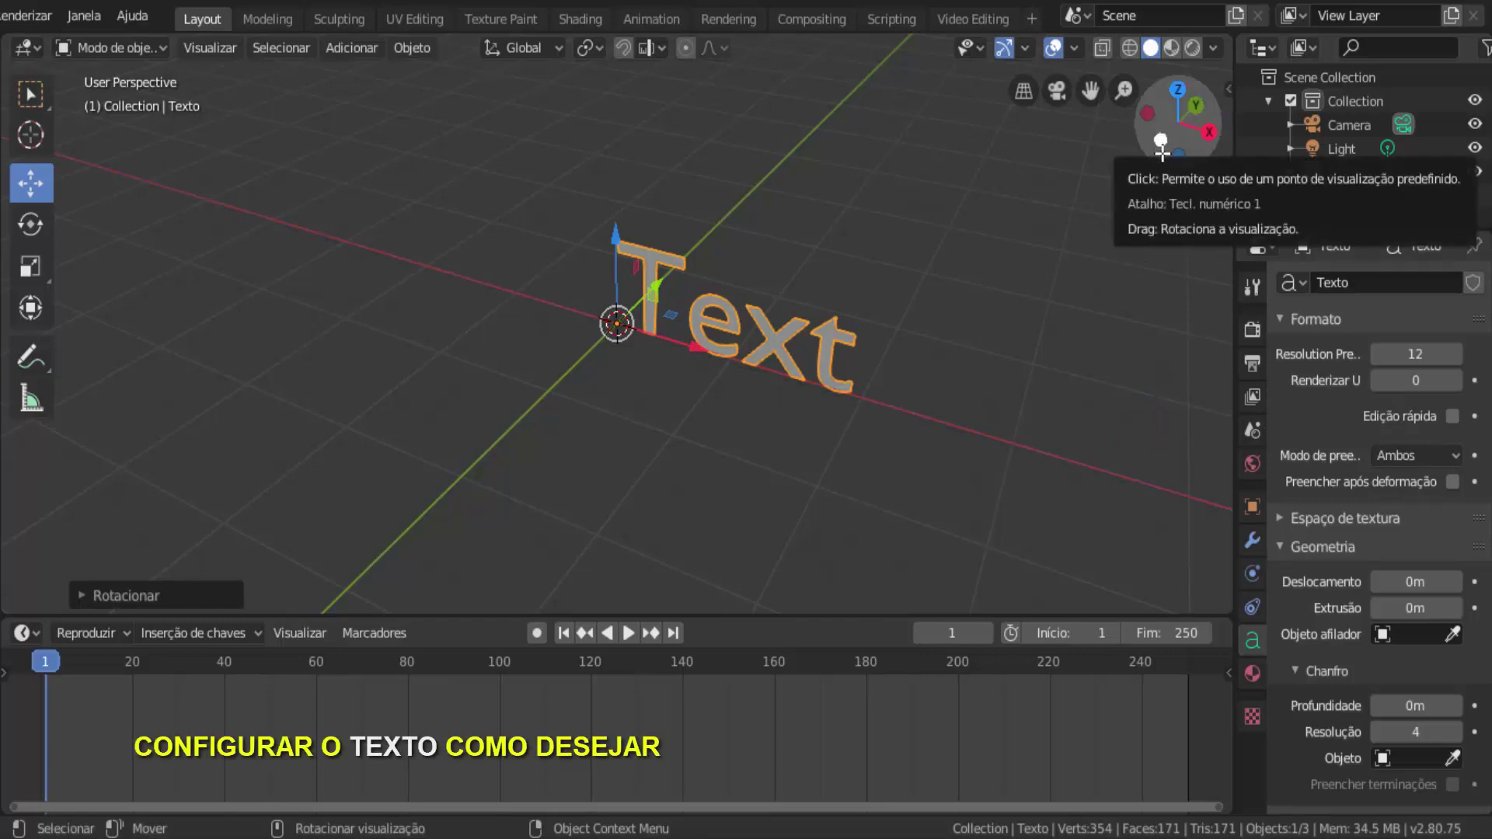
Set the text's extrusion to 0.07 m in its geometry settings.
{"action": "left_click_drag", "start_coordinate": [1162, 153], "coordinate": [1160, 221]}
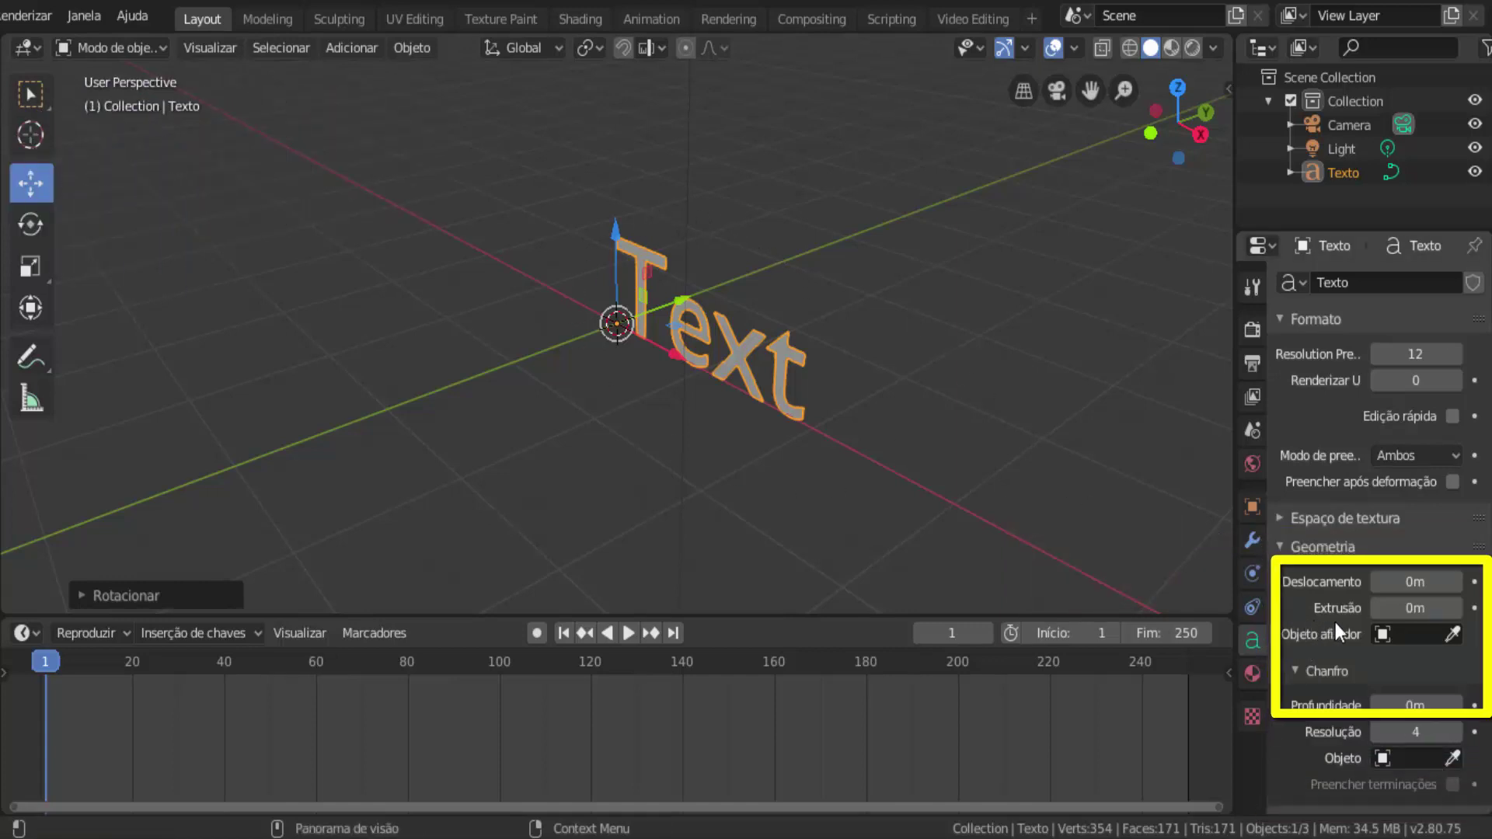
{"action": "left_click", "coordinate": [1457, 608]}
{"action": "left_click", "coordinate": [1456, 608]}
{"action": "left_click", "coordinate": [1456, 609]}
{"action": "left_click", "coordinate": [1457, 609]}
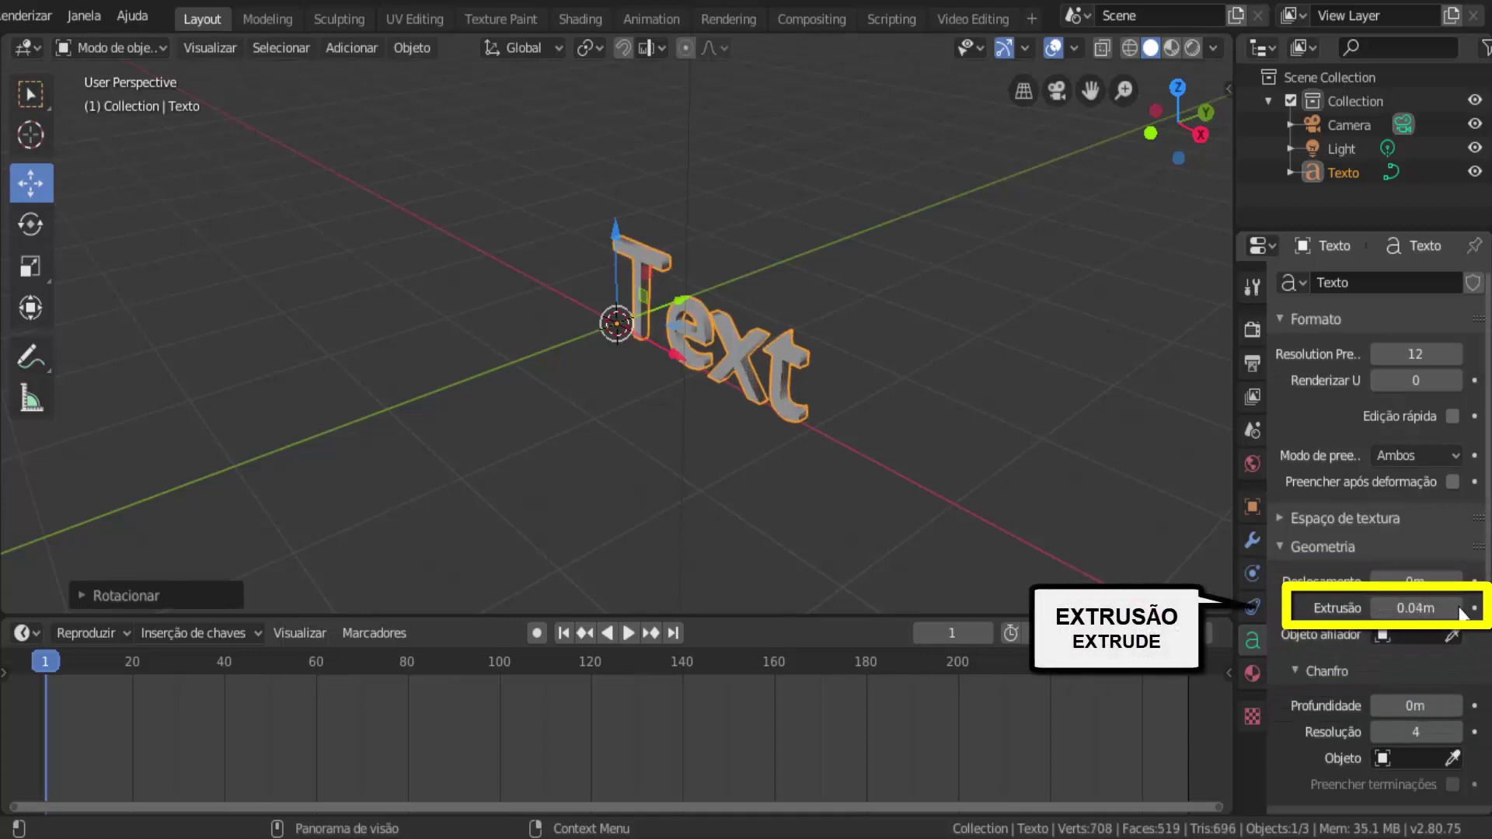
{"action": "left_click", "coordinate": [1459, 608]}
{"action": "left_click", "coordinate": [1459, 609]}
{"action": "left_click", "coordinate": [1459, 609]}
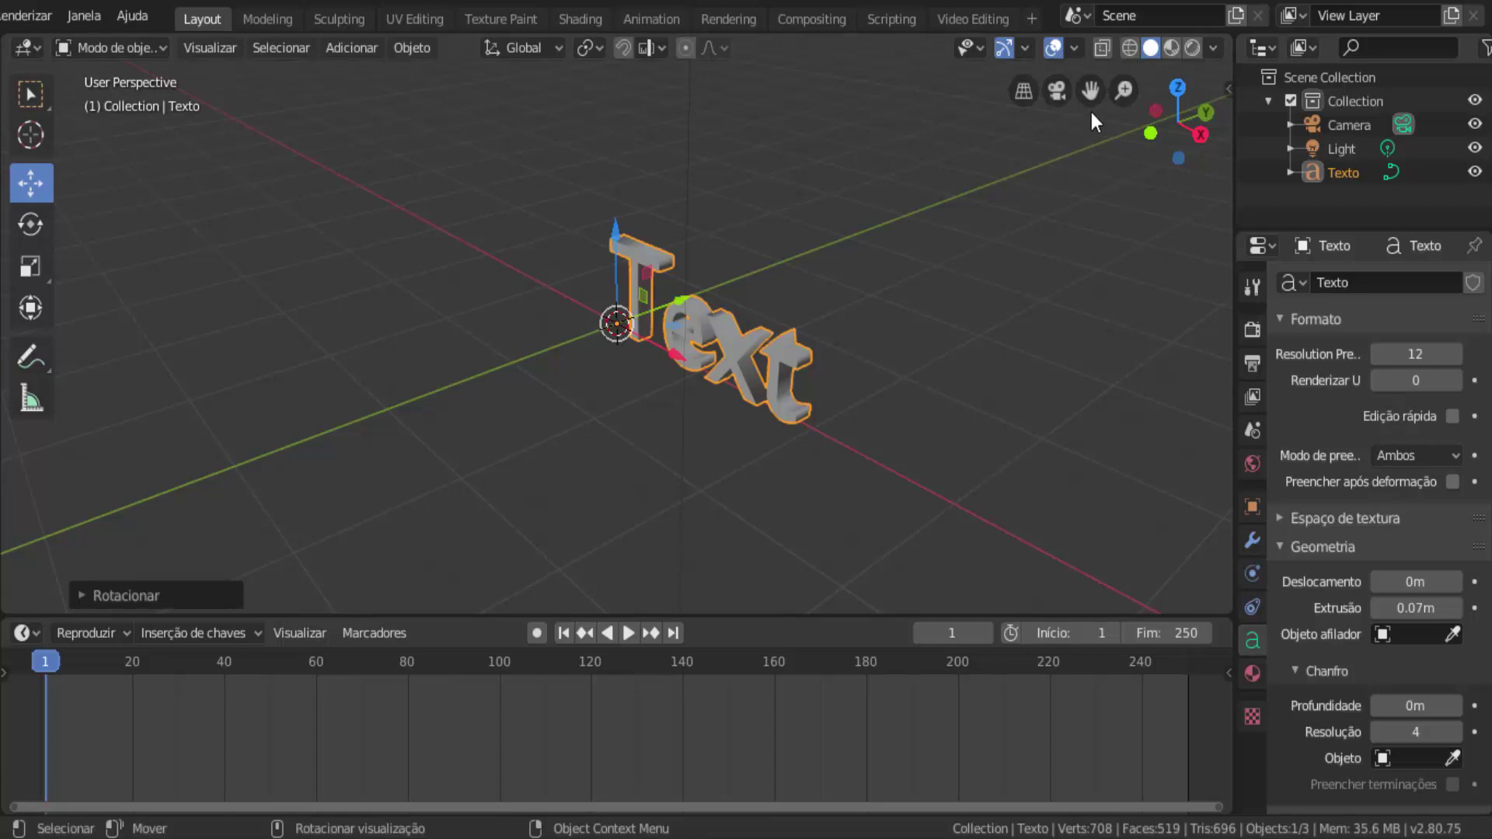
Soften the letter edges by setting the text's bevel depth to 0.02 m.
{"action": "left_click_drag", "start_coordinate": [1123, 90], "coordinate": [1124, 62]}
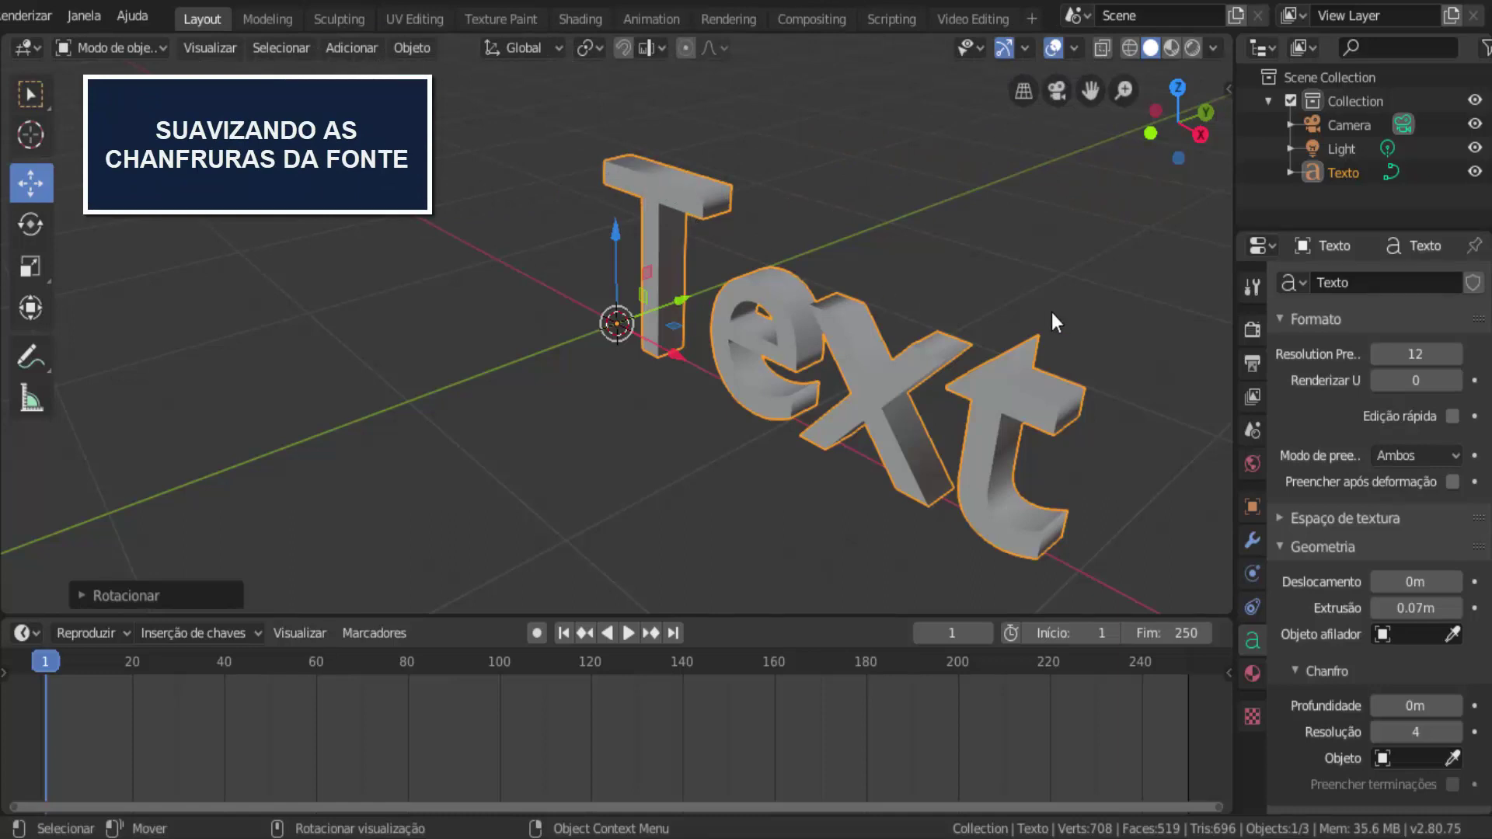
{"action": "left_click", "coordinate": [1456, 706]}
{"action": "left_click", "coordinate": [1455, 706]}
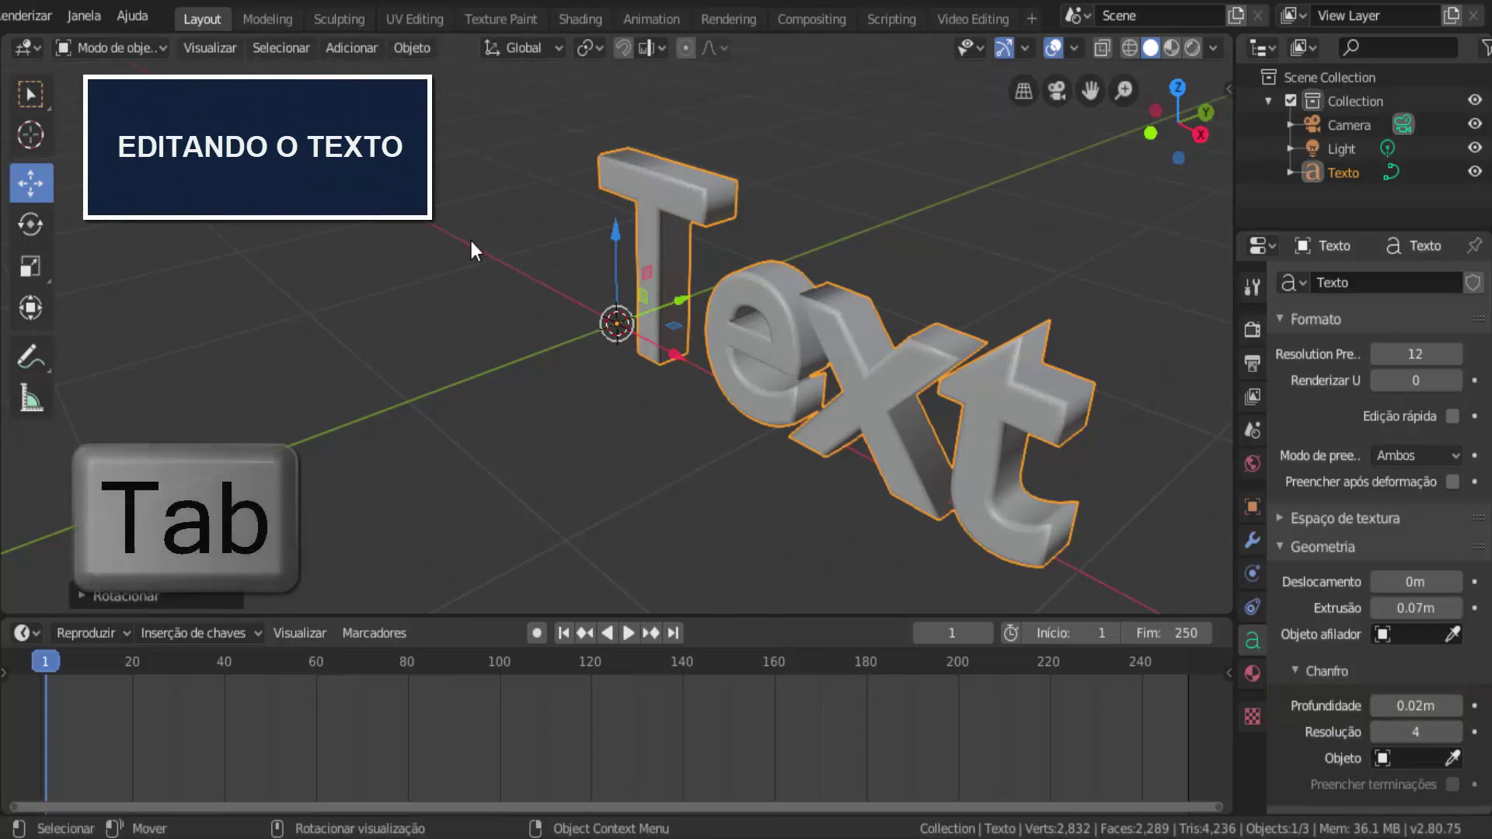
Replace the text object's content with BLENDER and return to Object Mode.
{"action": "key", "text": "Tab"}
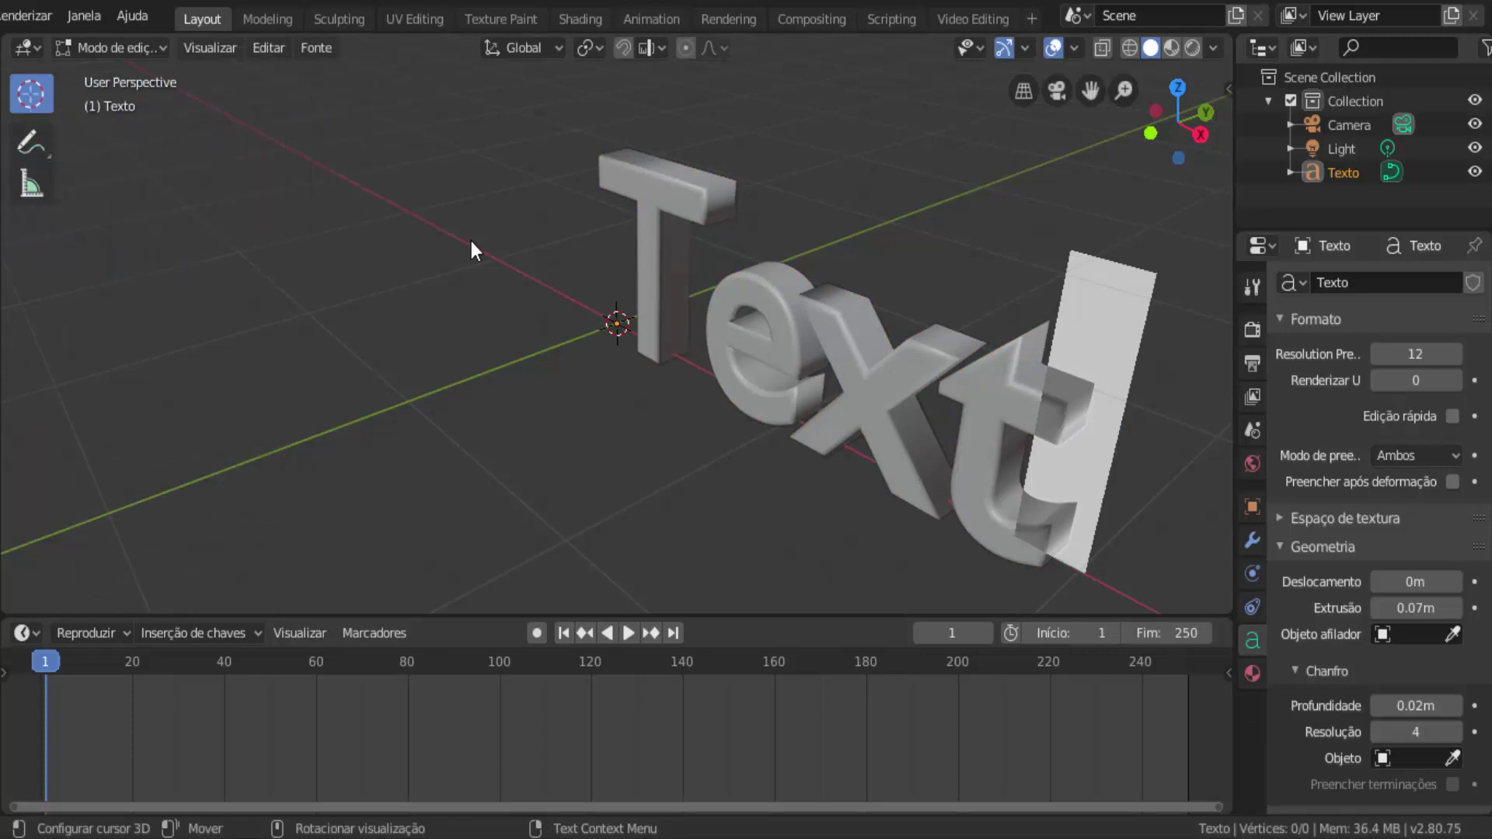
{"action": "key", "text": "BackSpace"}
{"action": "key", "text": "BackSpace"}
{"action": "key", "text": "BackSpace"}
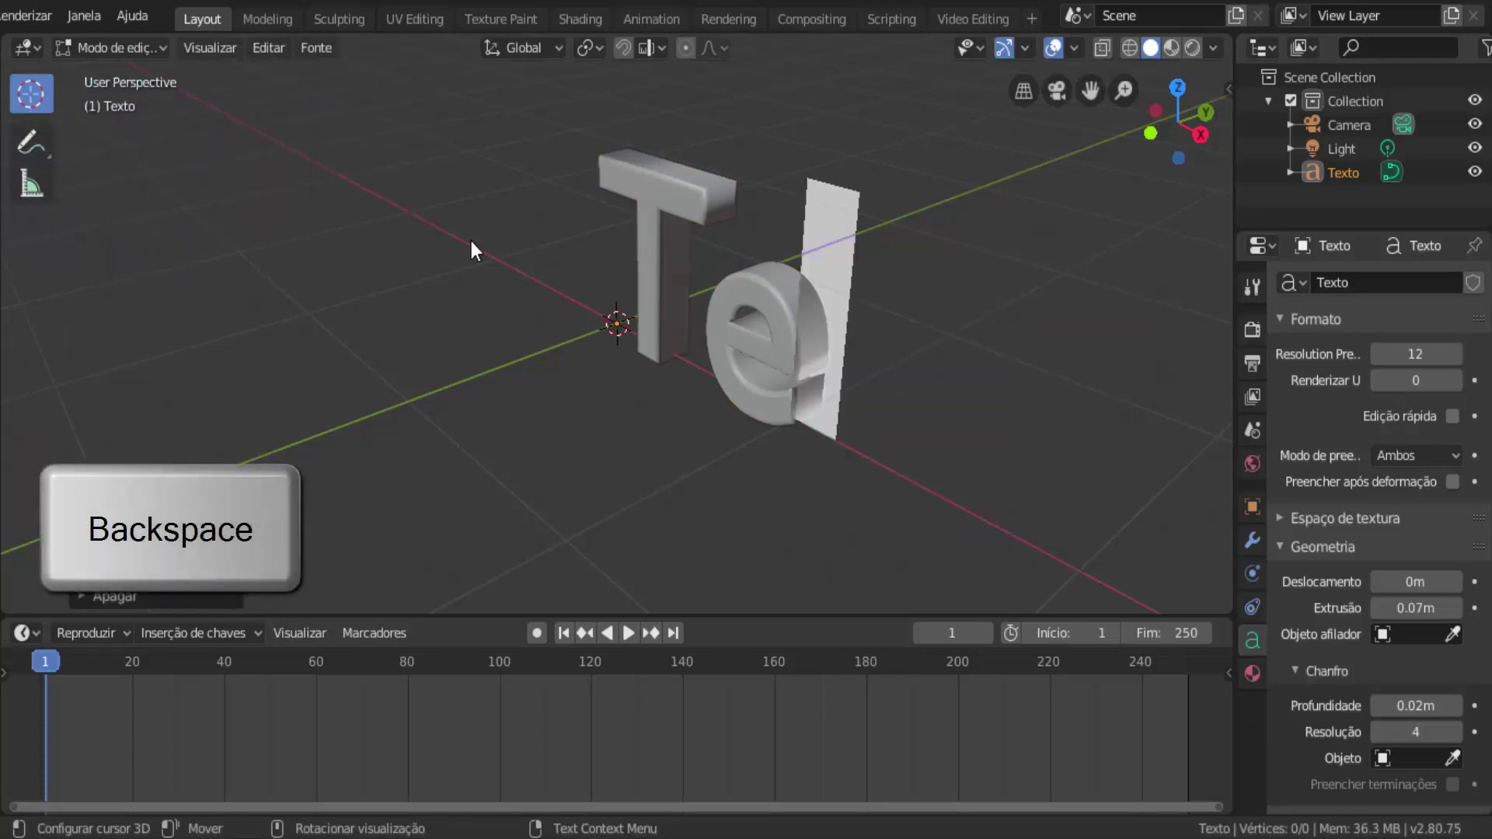
{"action": "key", "text": "BackSpace"}
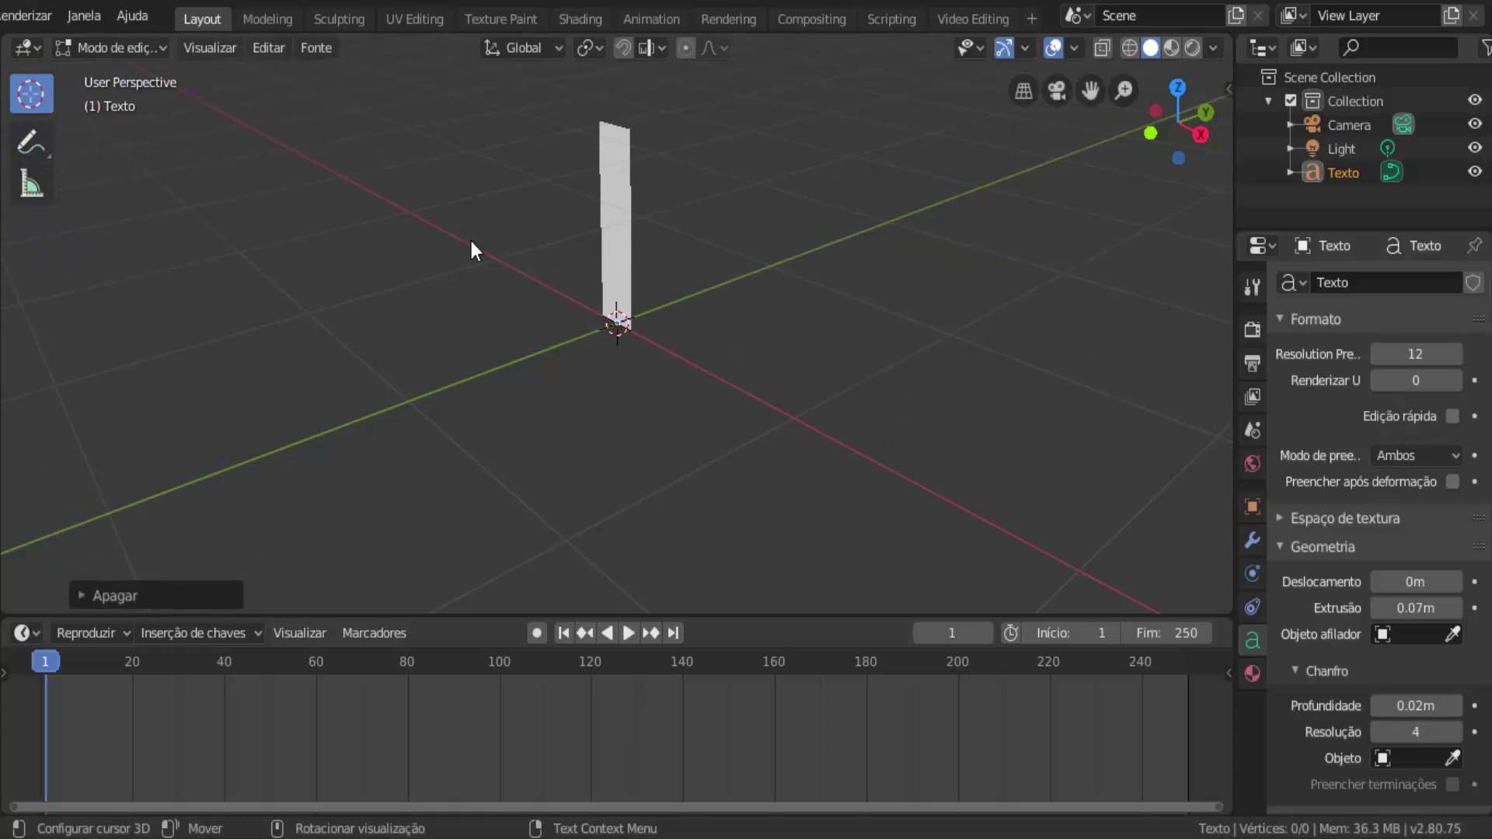
{"action": "type", "text": "BLEN"}
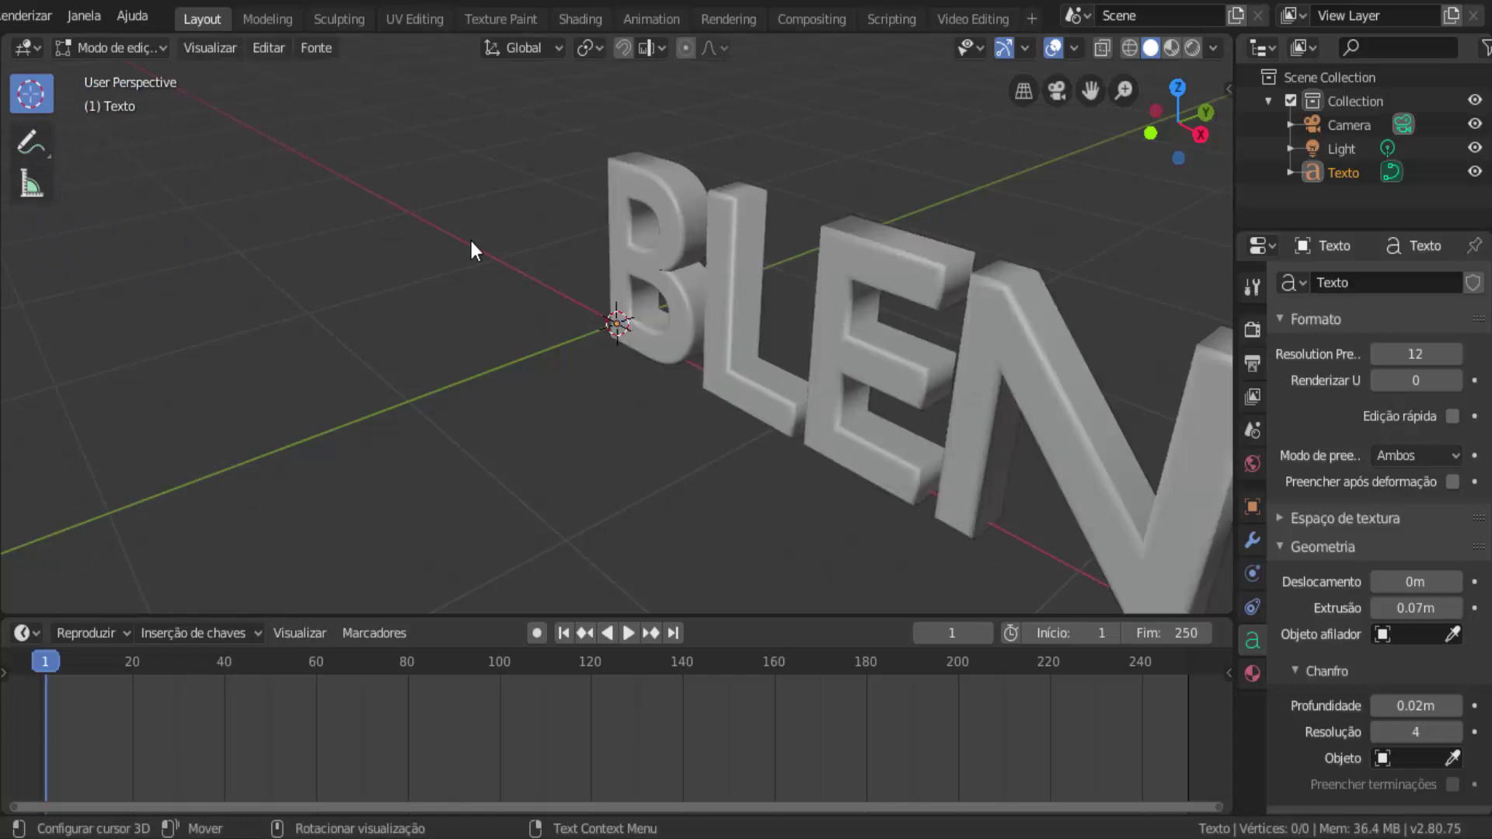
{"action": "left_click_drag", "start_coordinate": [1124, 92], "coordinate": [1125, 229]}
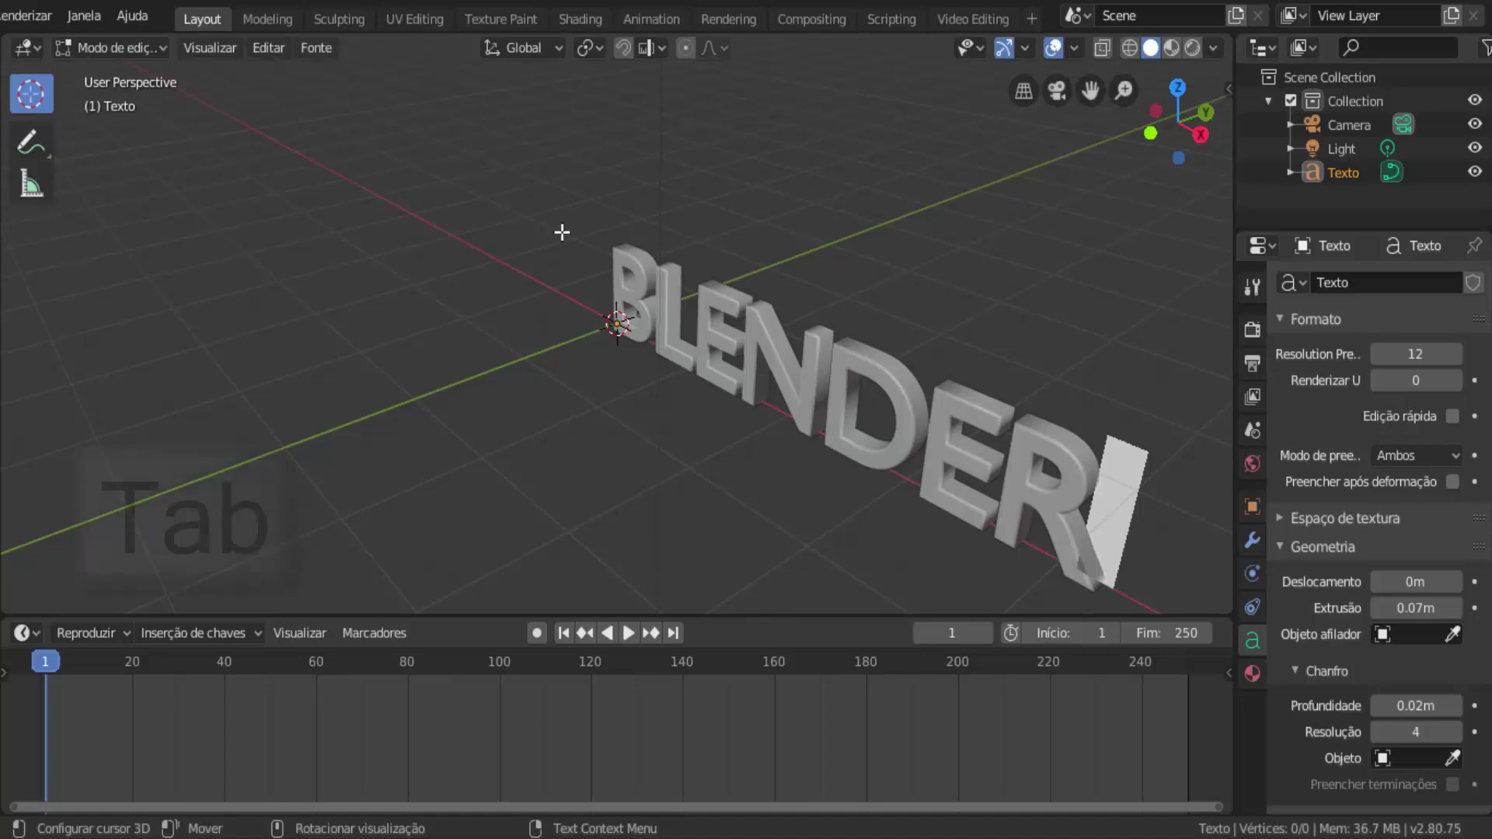
{"action": "key", "text": "Tab"}
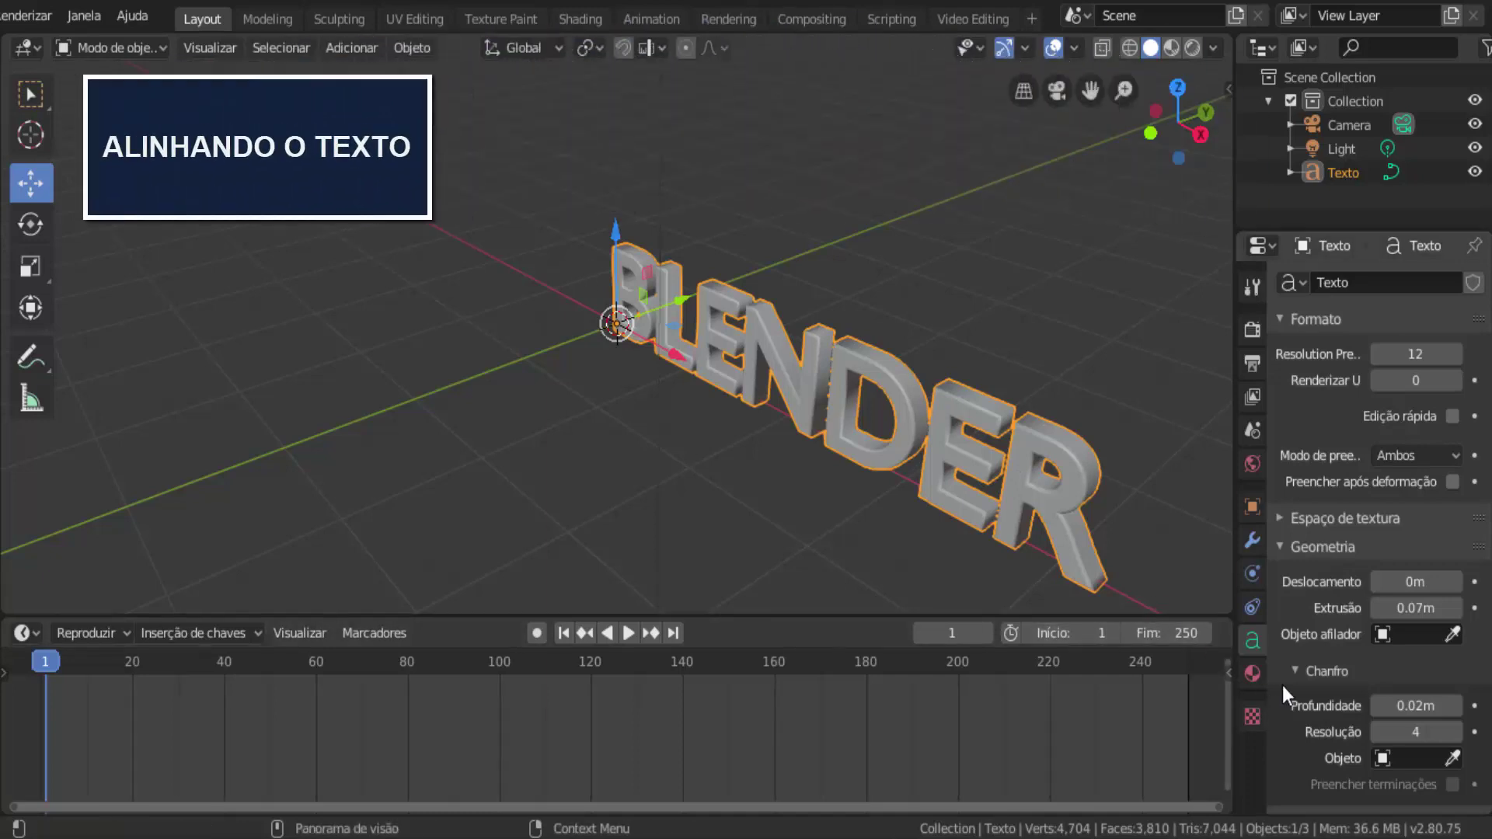
Align the text horizontally to the center and set its character spacing to 1.200.
{"action": "scroll", "coordinate": [1352, 632], "scroll_direction": "down", "scroll_amount": 3}
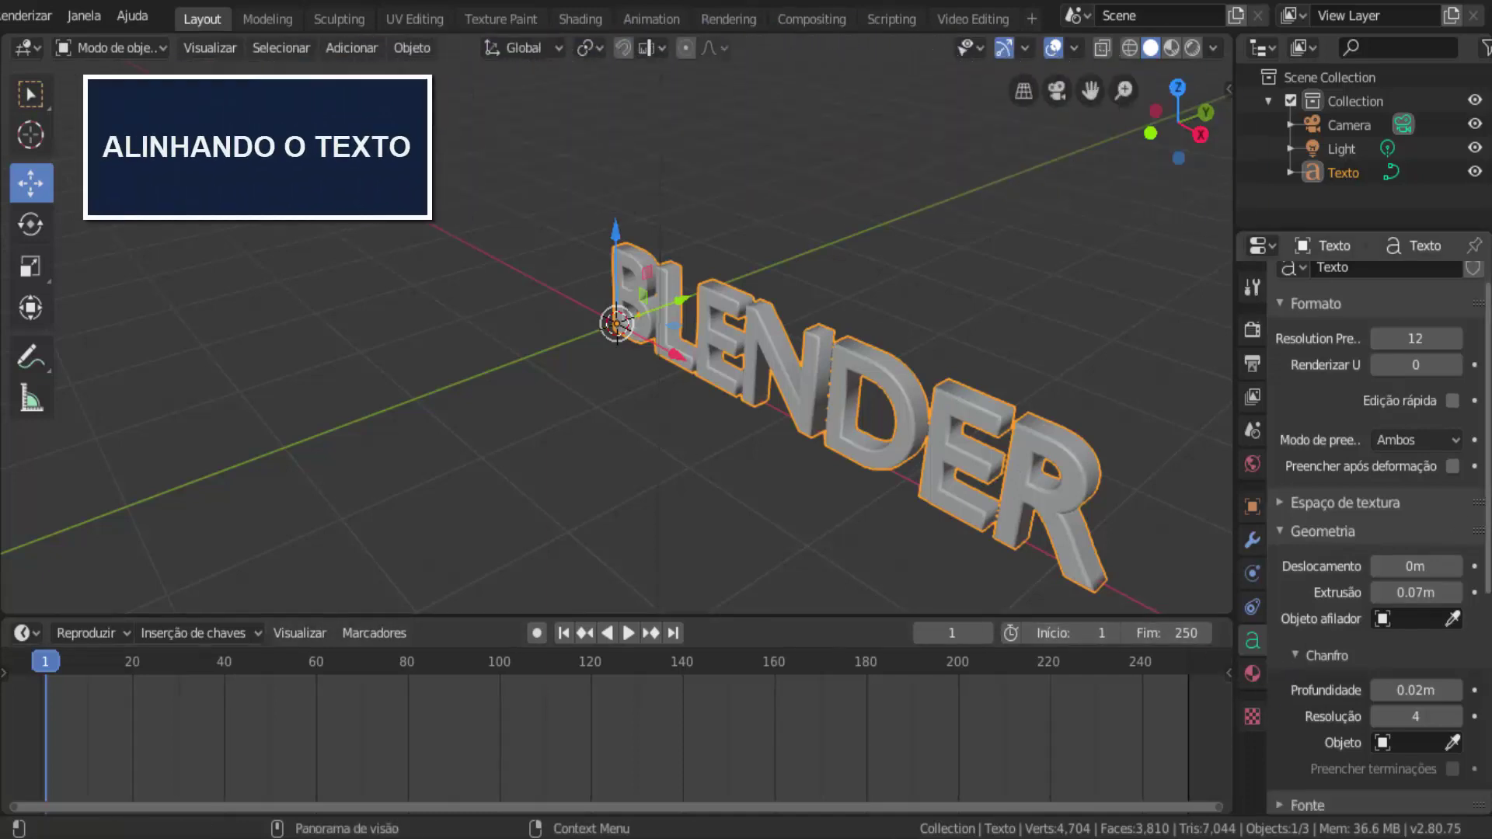
{"action": "scroll", "coordinate": [1376, 537], "scroll_direction": "down", "scroll_amount": 4}
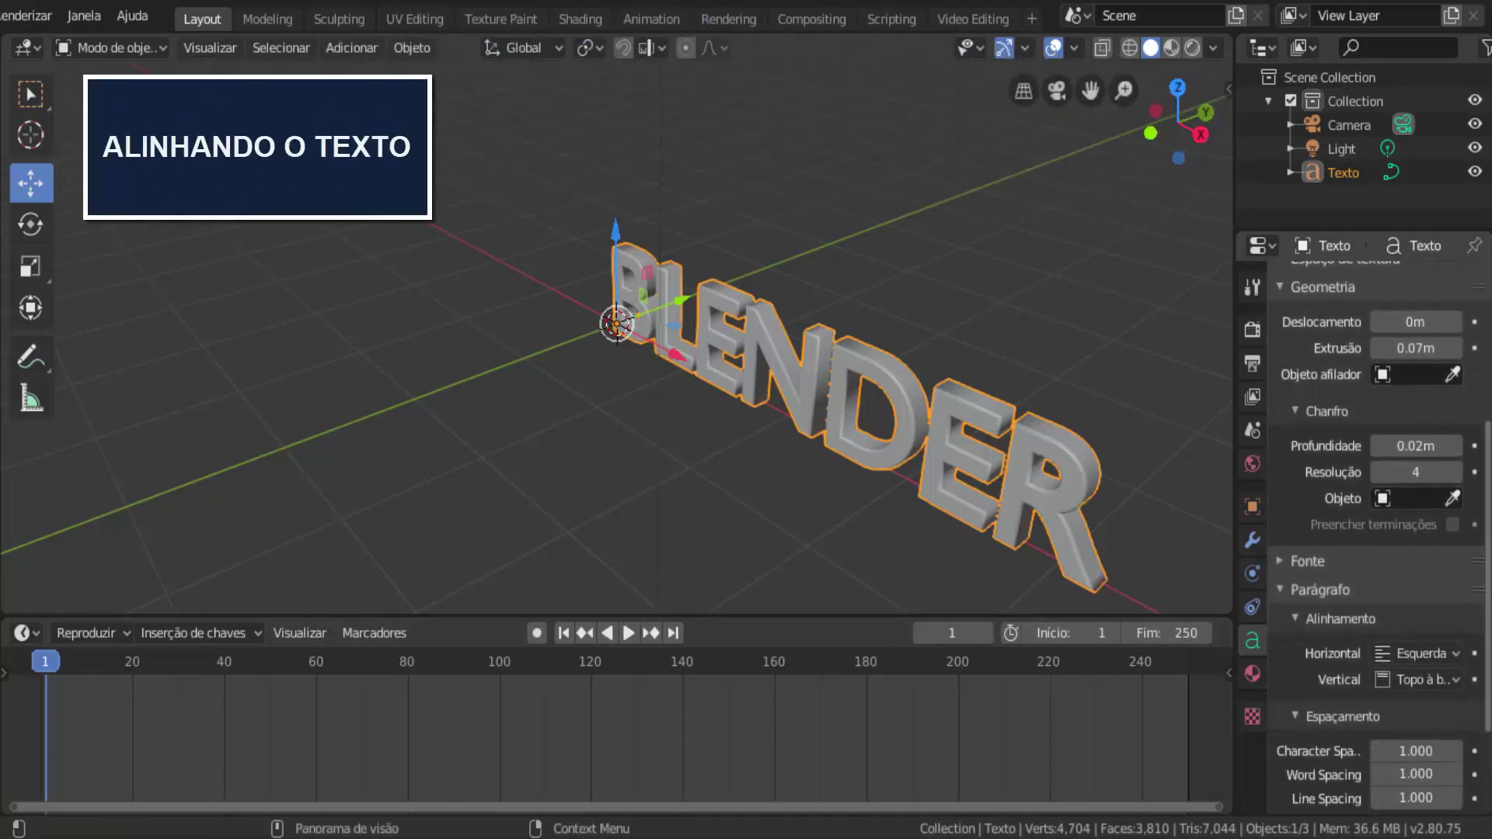
{"action": "scroll", "coordinate": [1360, 476], "scroll_direction": "down", "scroll_amount": 3}
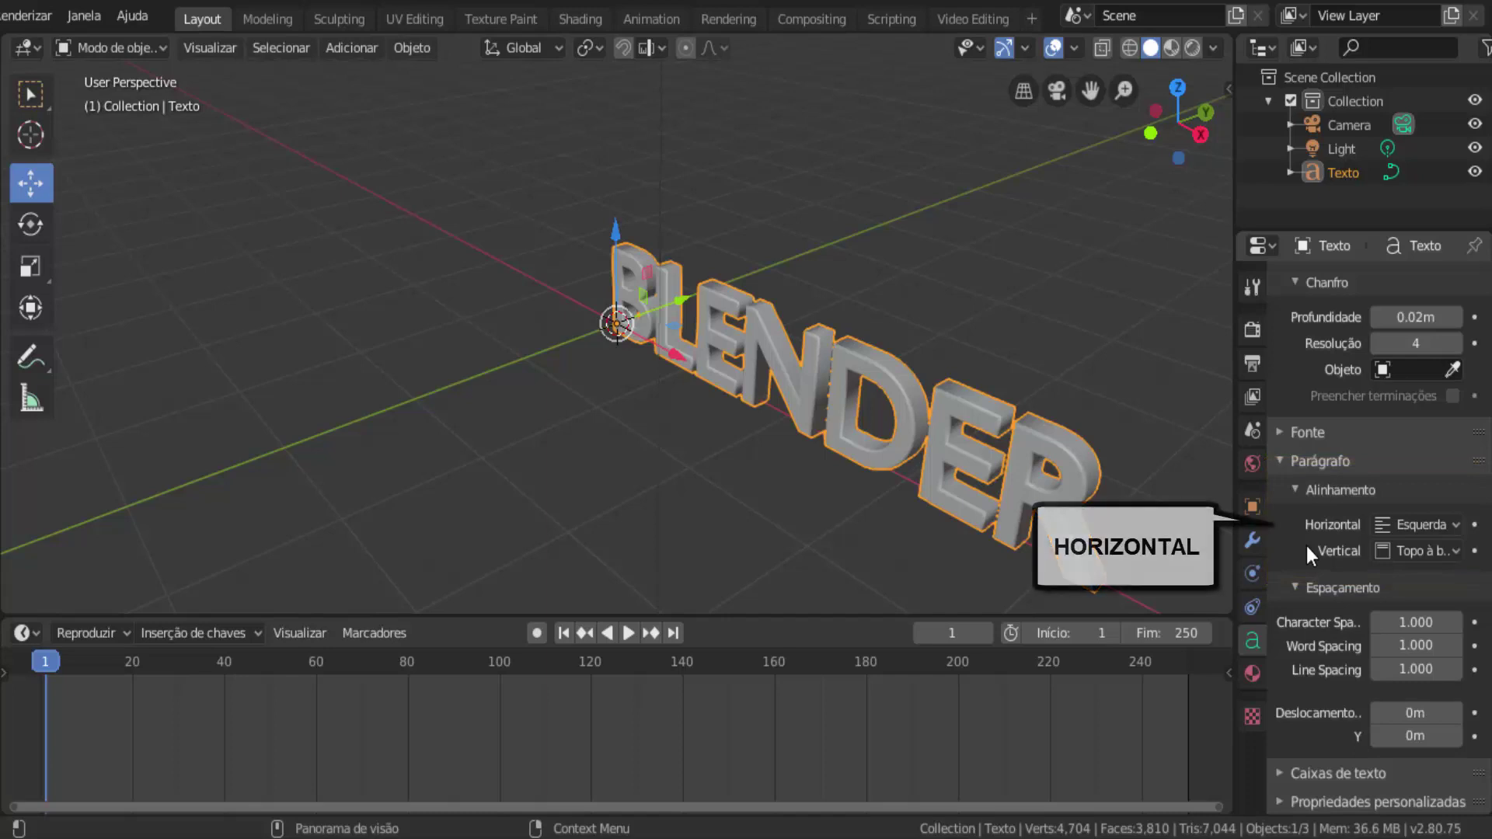
{"action": "left_click", "coordinate": [1453, 526]}
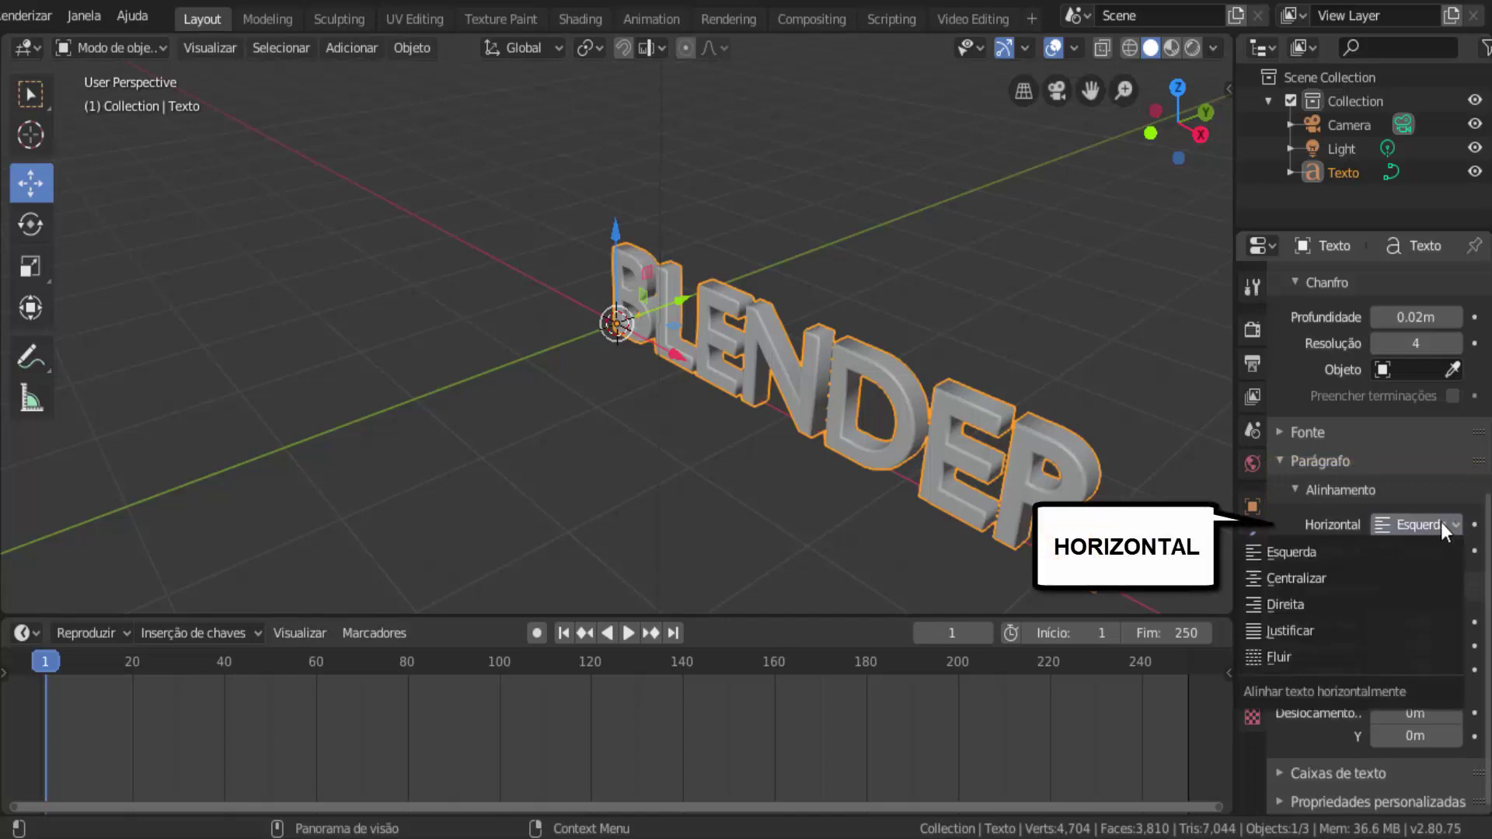
{"action": "left_click", "coordinate": [1296, 579]}
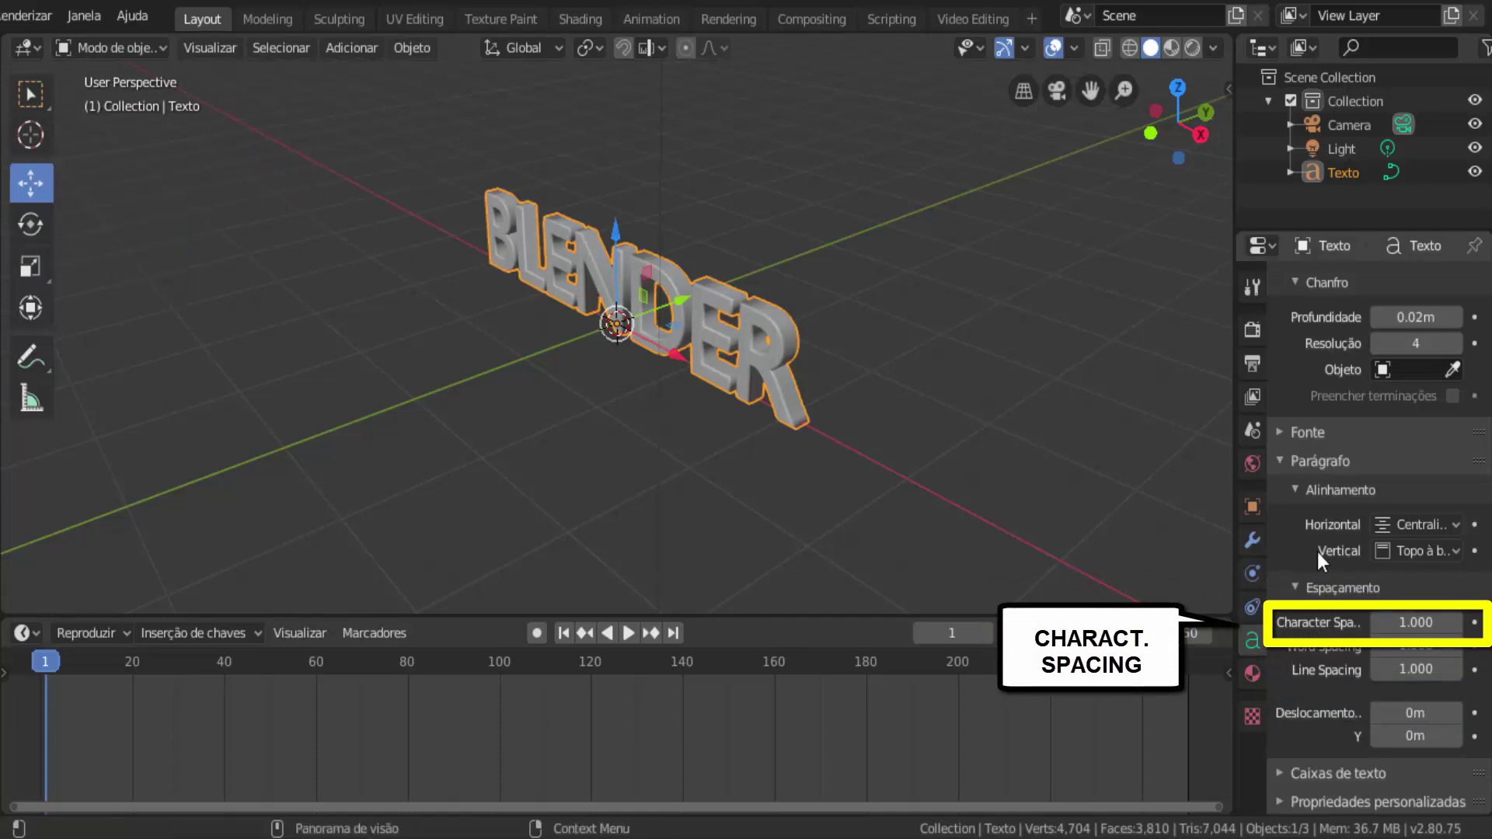
{"action": "left_click", "coordinate": [1456, 623]}
{"action": "left_click", "coordinate": [1456, 623]}
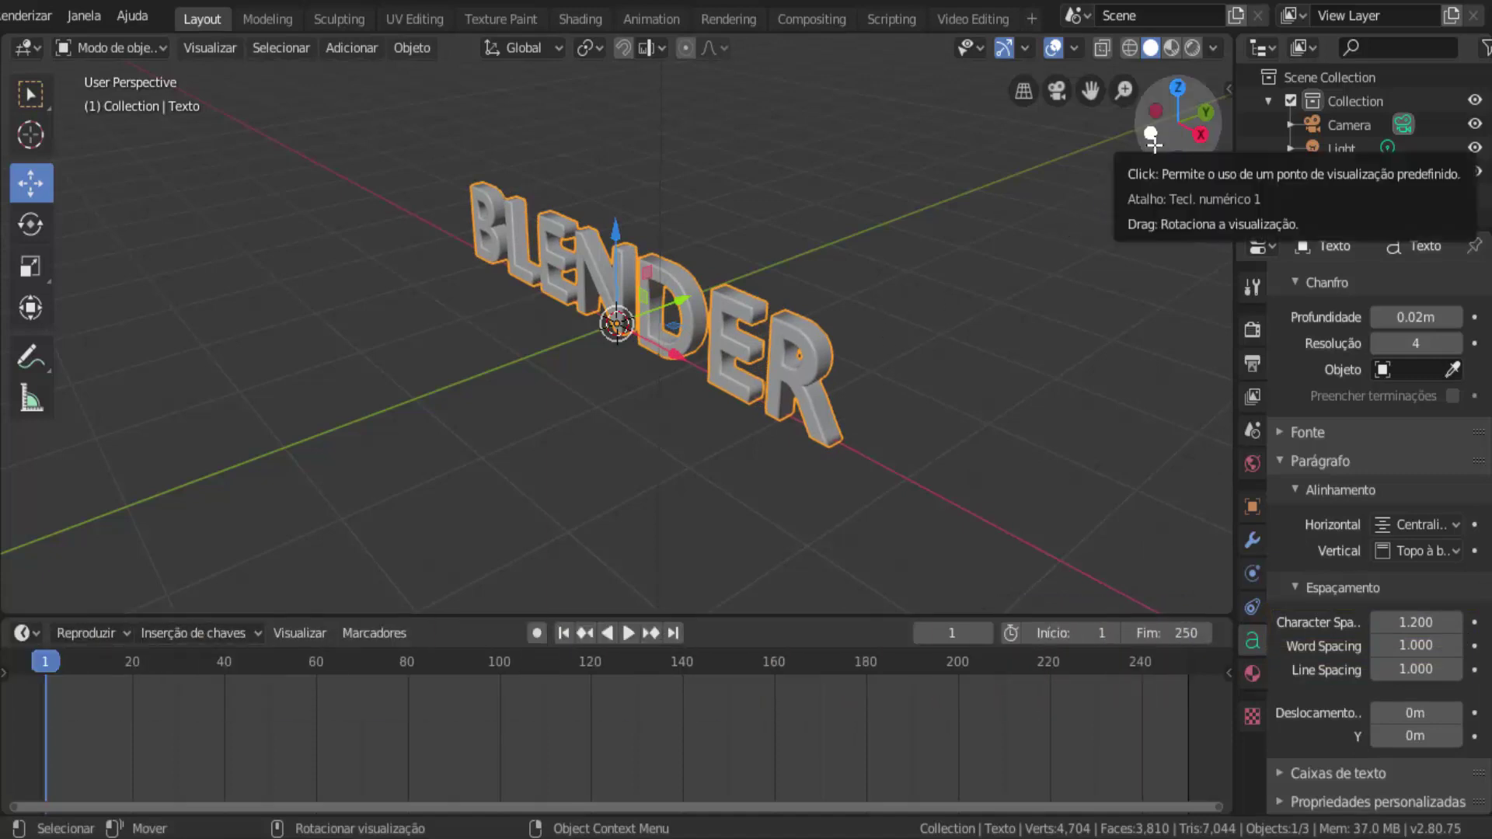
Lock the camera to the view and orbit it in camera view until it faces the BLENDER text almost frontally.
{"action": "left_click_drag", "start_coordinate": [1177, 121], "coordinate": [1113, 151]}
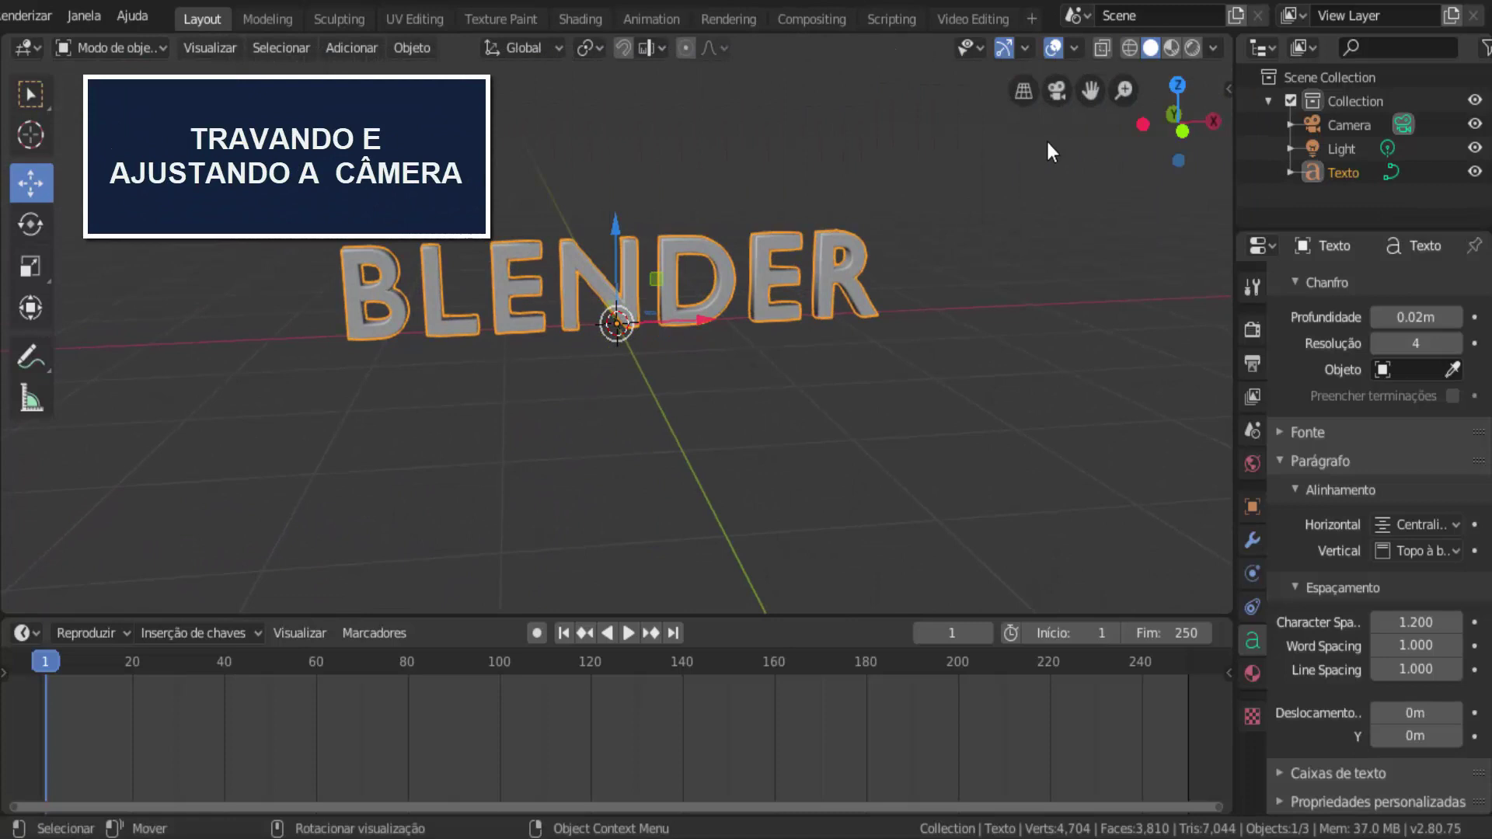
{"action": "left_click", "coordinate": [1056, 91]}
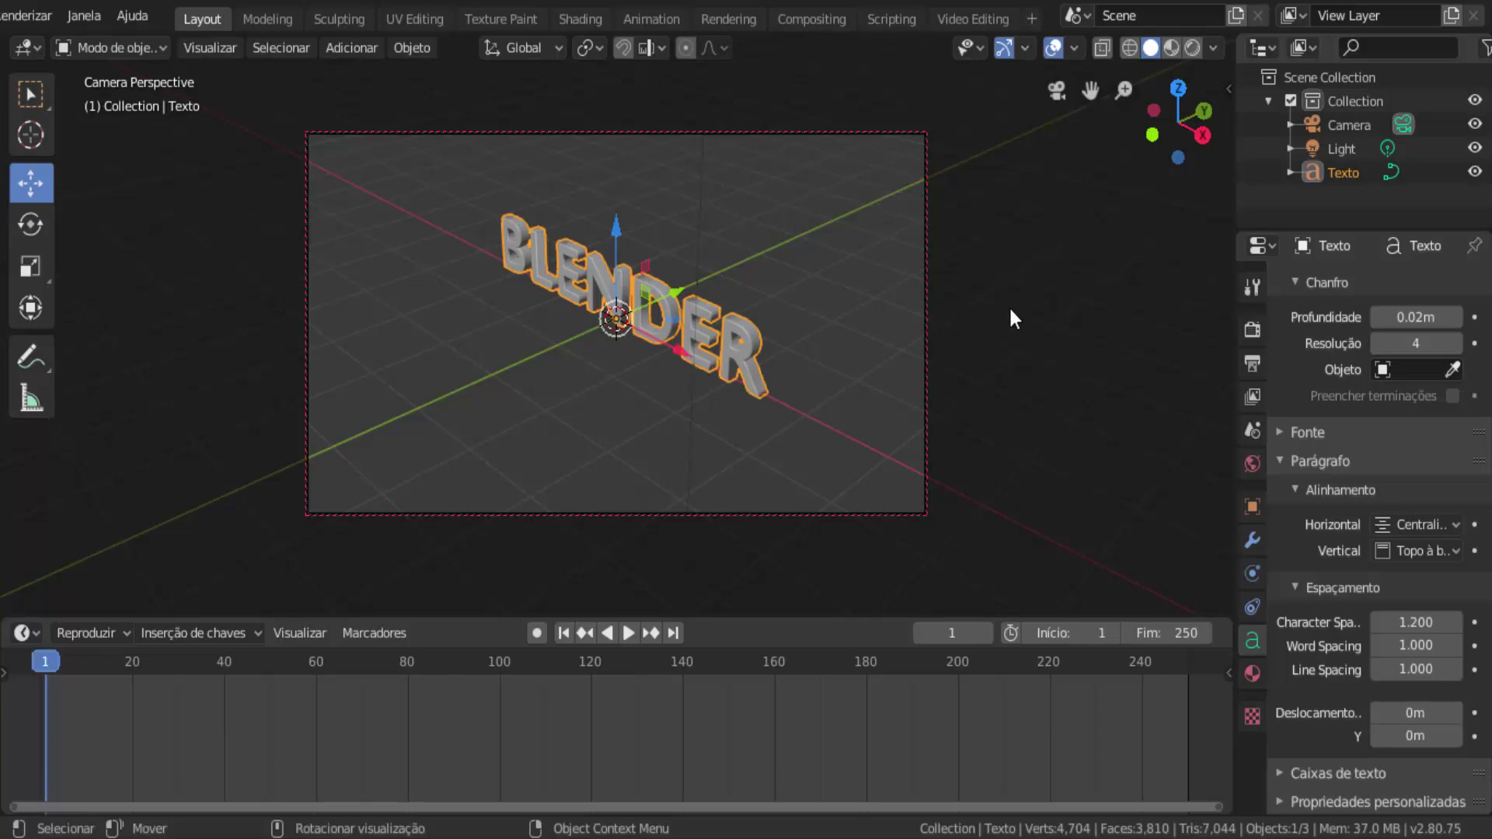
{"action": "key", "text": "n"}
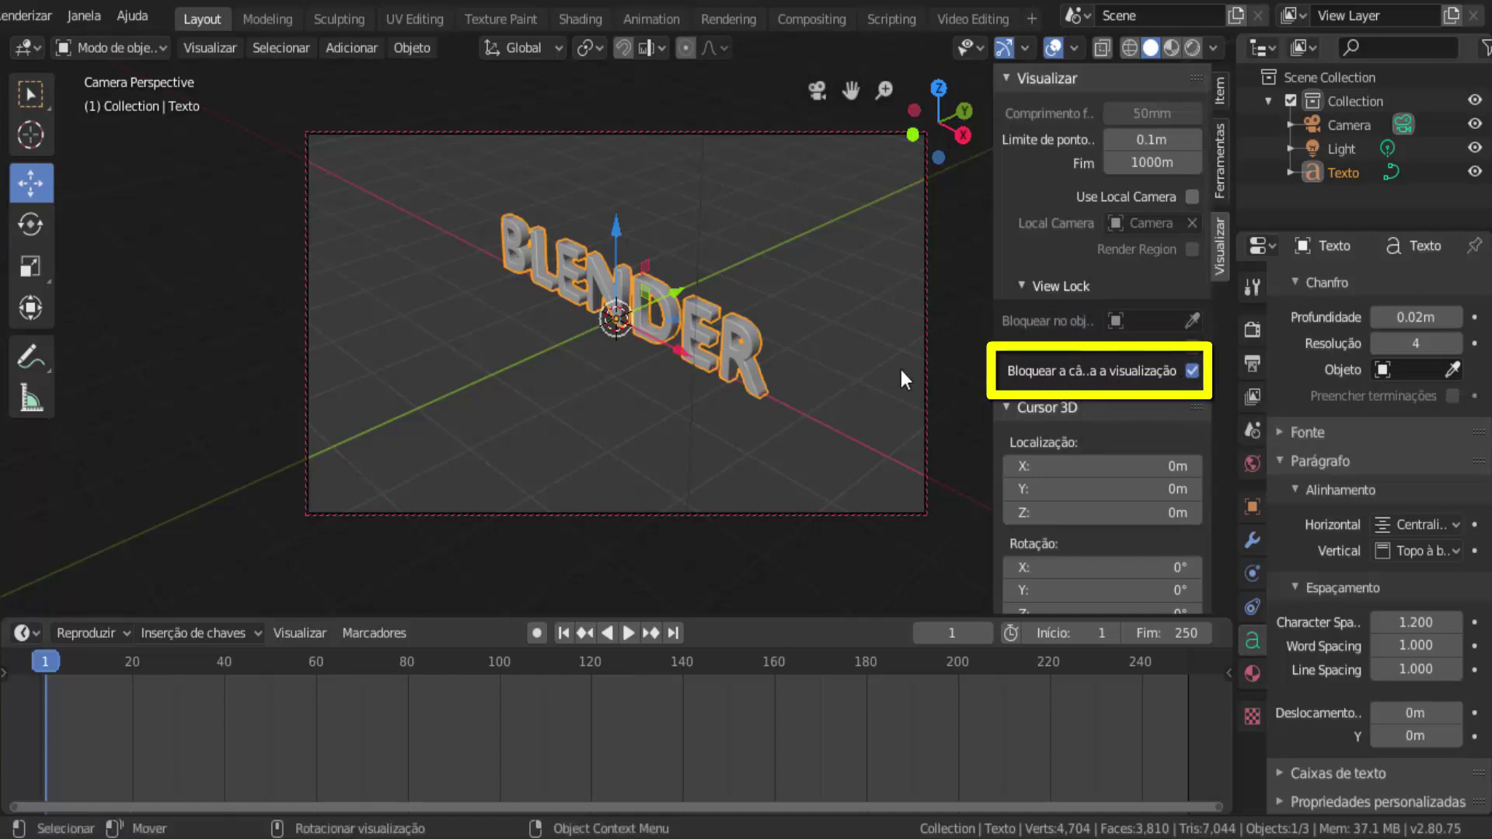
{"action": "key", "text": "n"}
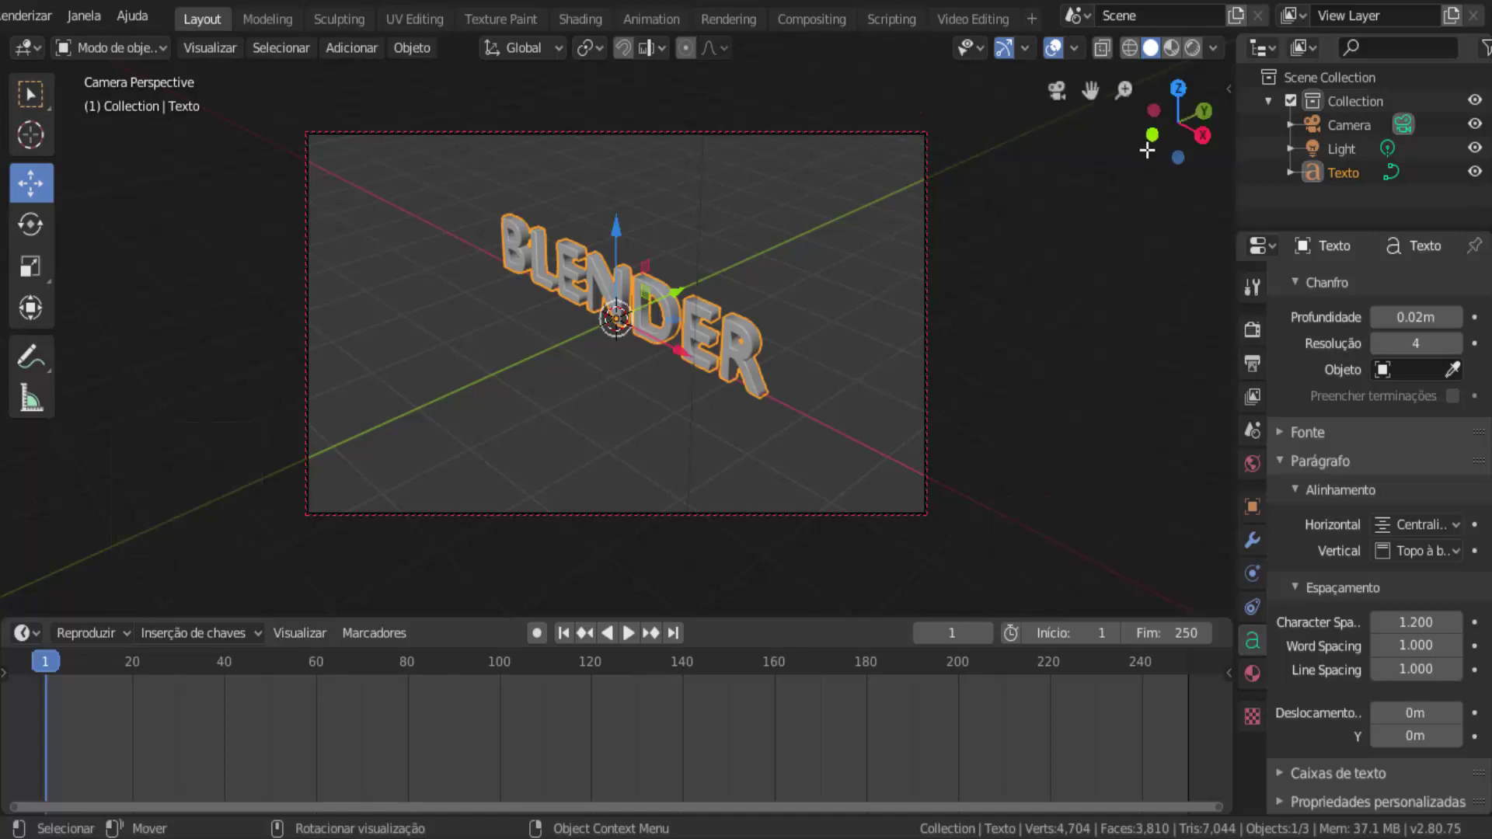
{"action": "left_click_drag", "start_coordinate": [1153, 143], "coordinate": [1124, 65]}
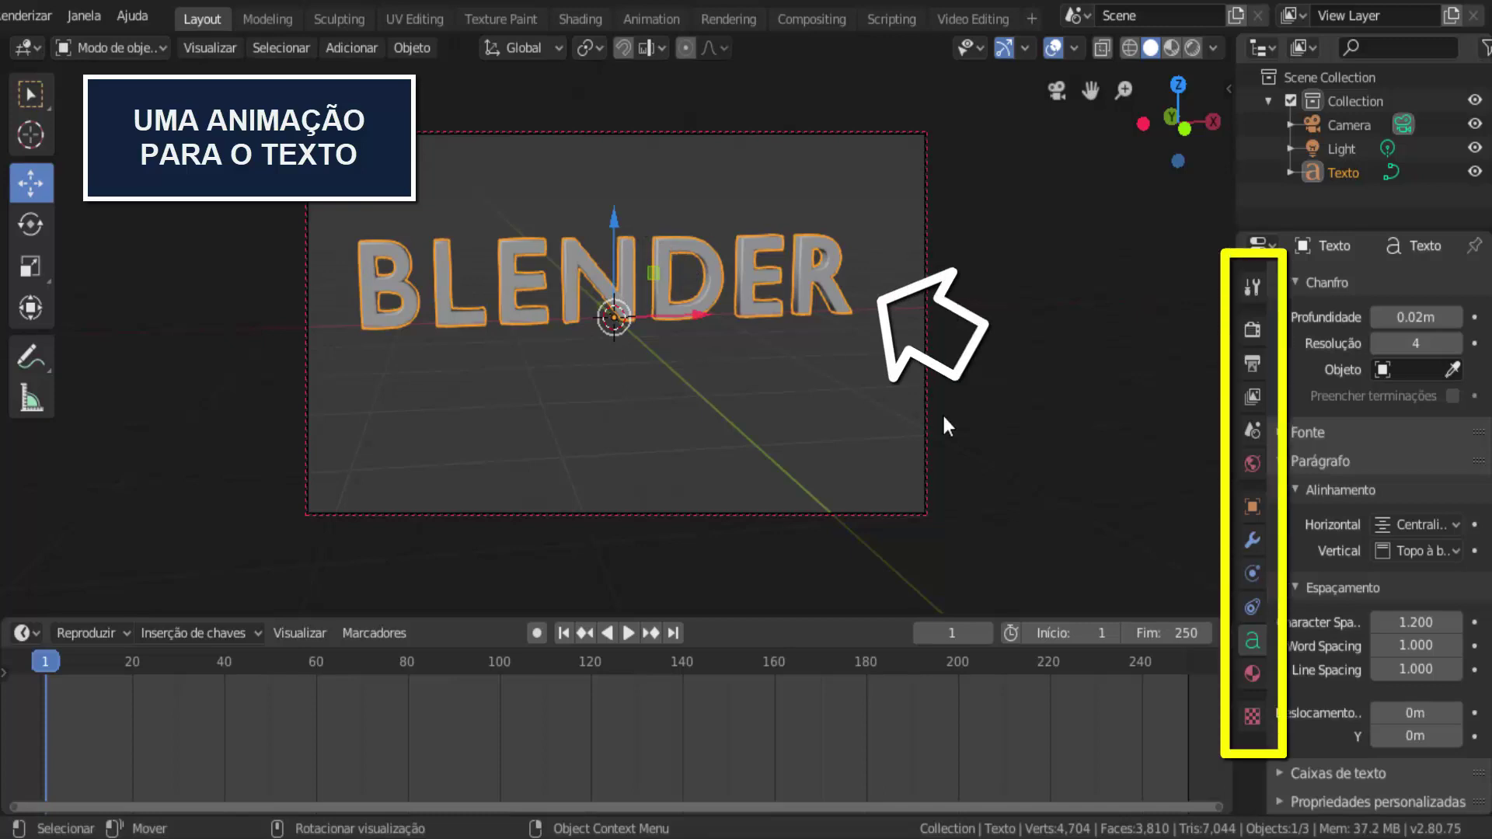
Give the text a new material with a red base color, leaving the viewport in solid shading.
{"action": "left_click", "coordinate": [1251, 674]}
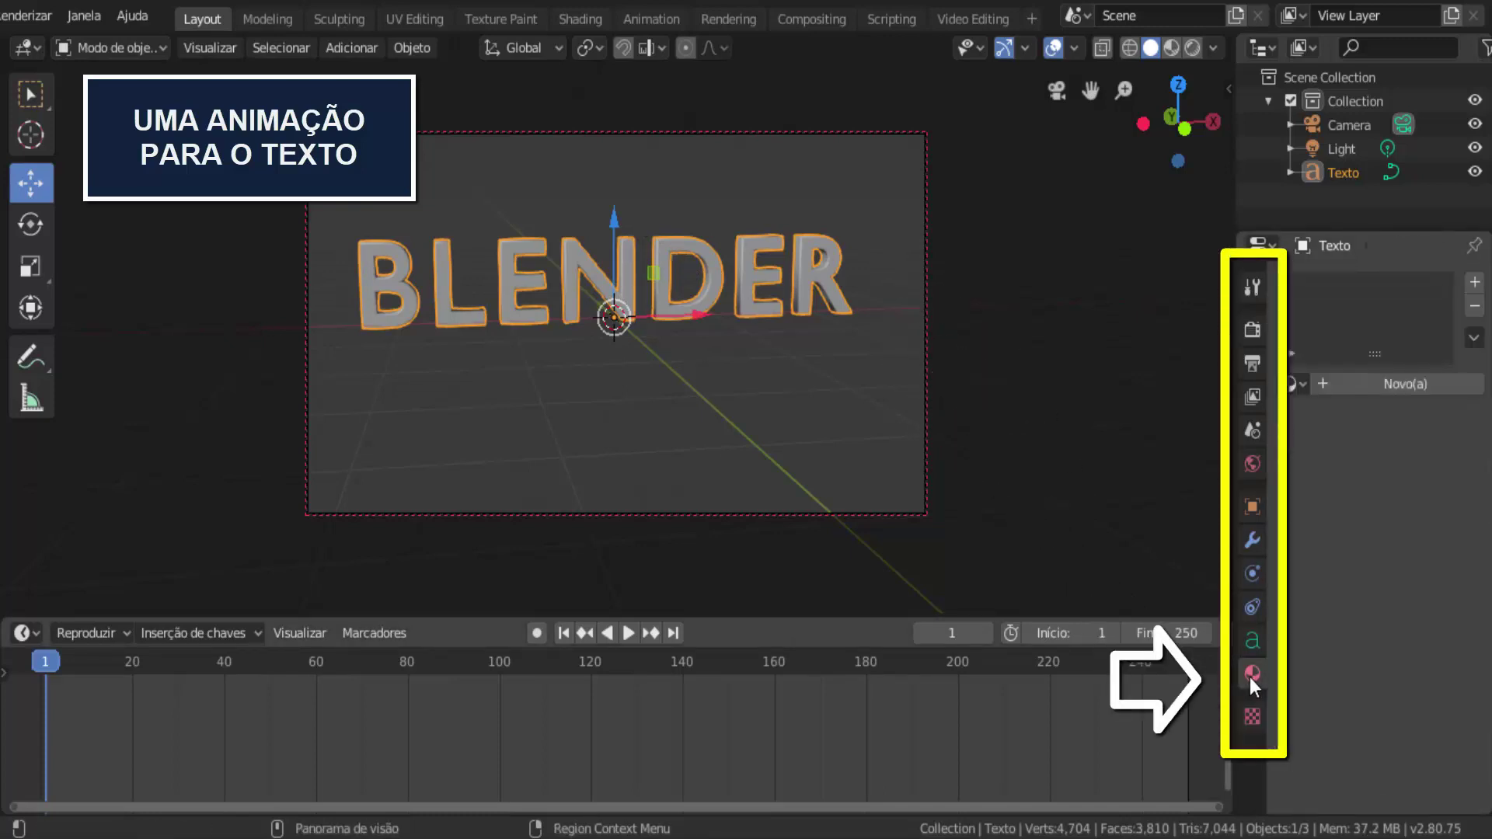
{"action": "left_click", "coordinate": [1408, 383]}
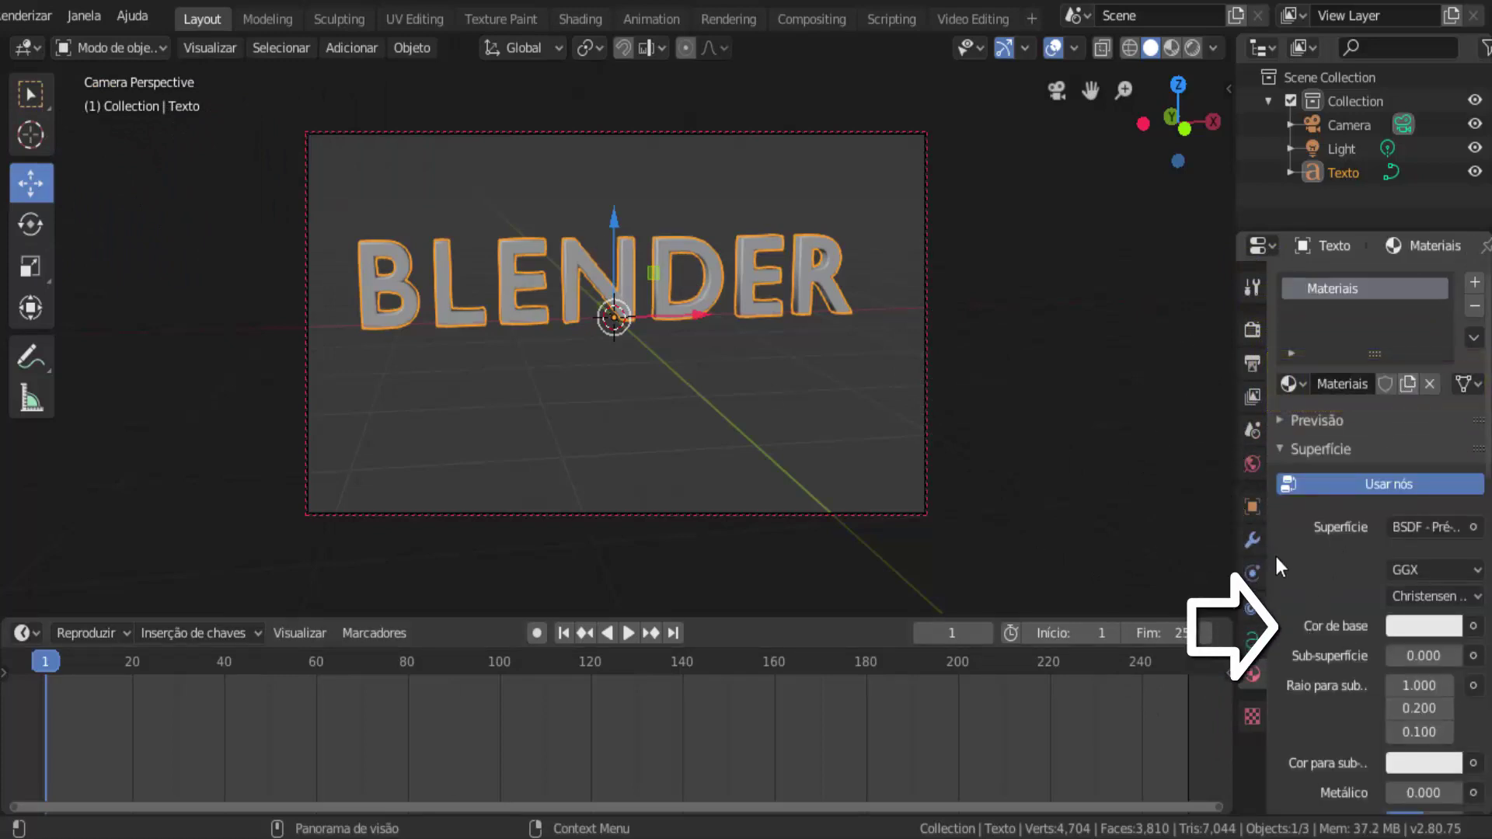
{"action": "left_click", "coordinate": [1420, 626]}
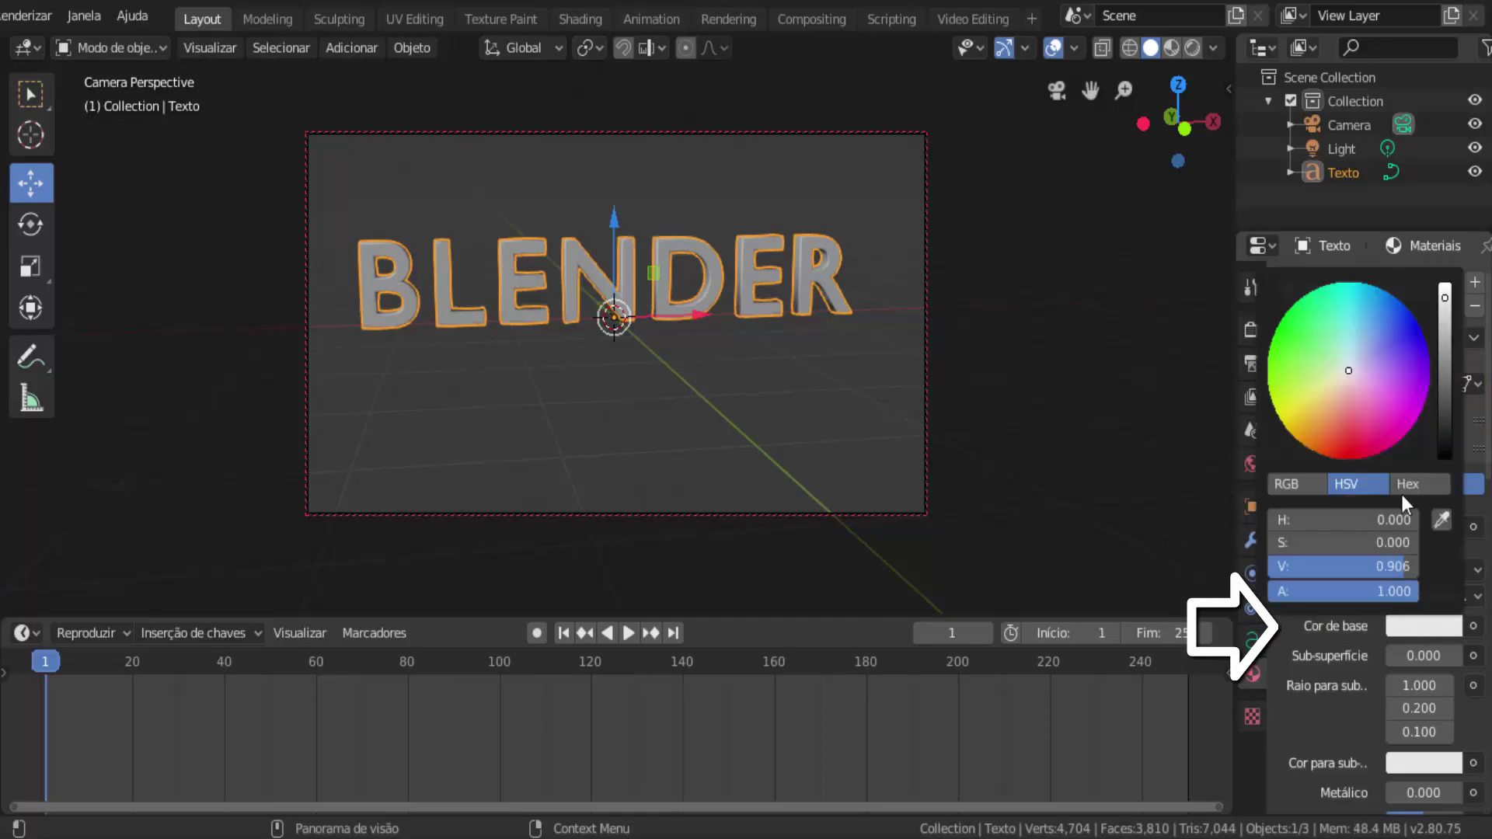
{"action": "left_click", "coordinate": [1358, 447]}
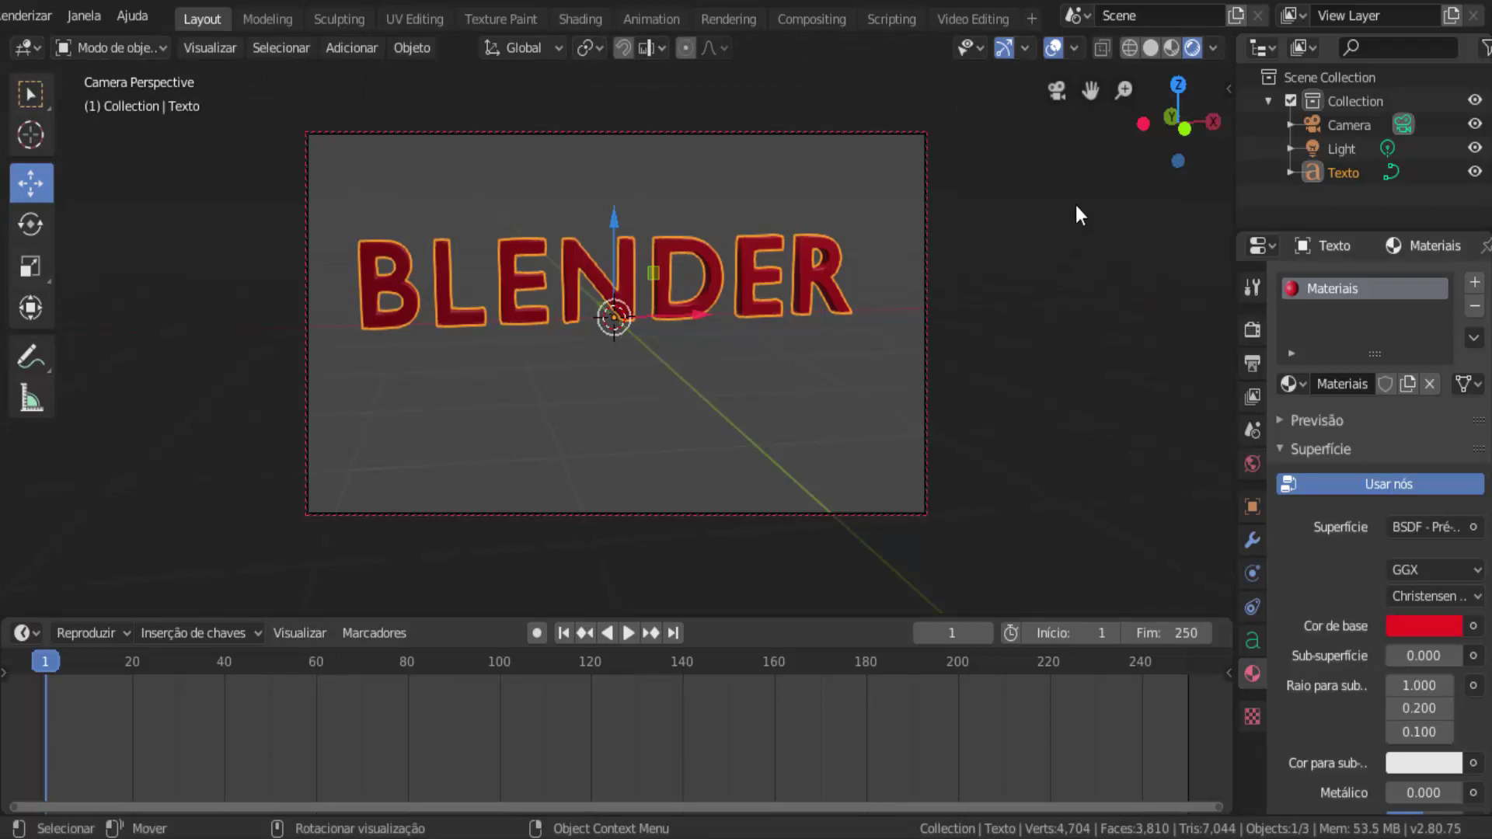
{"action": "left_click", "coordinate": [1151, 48]}
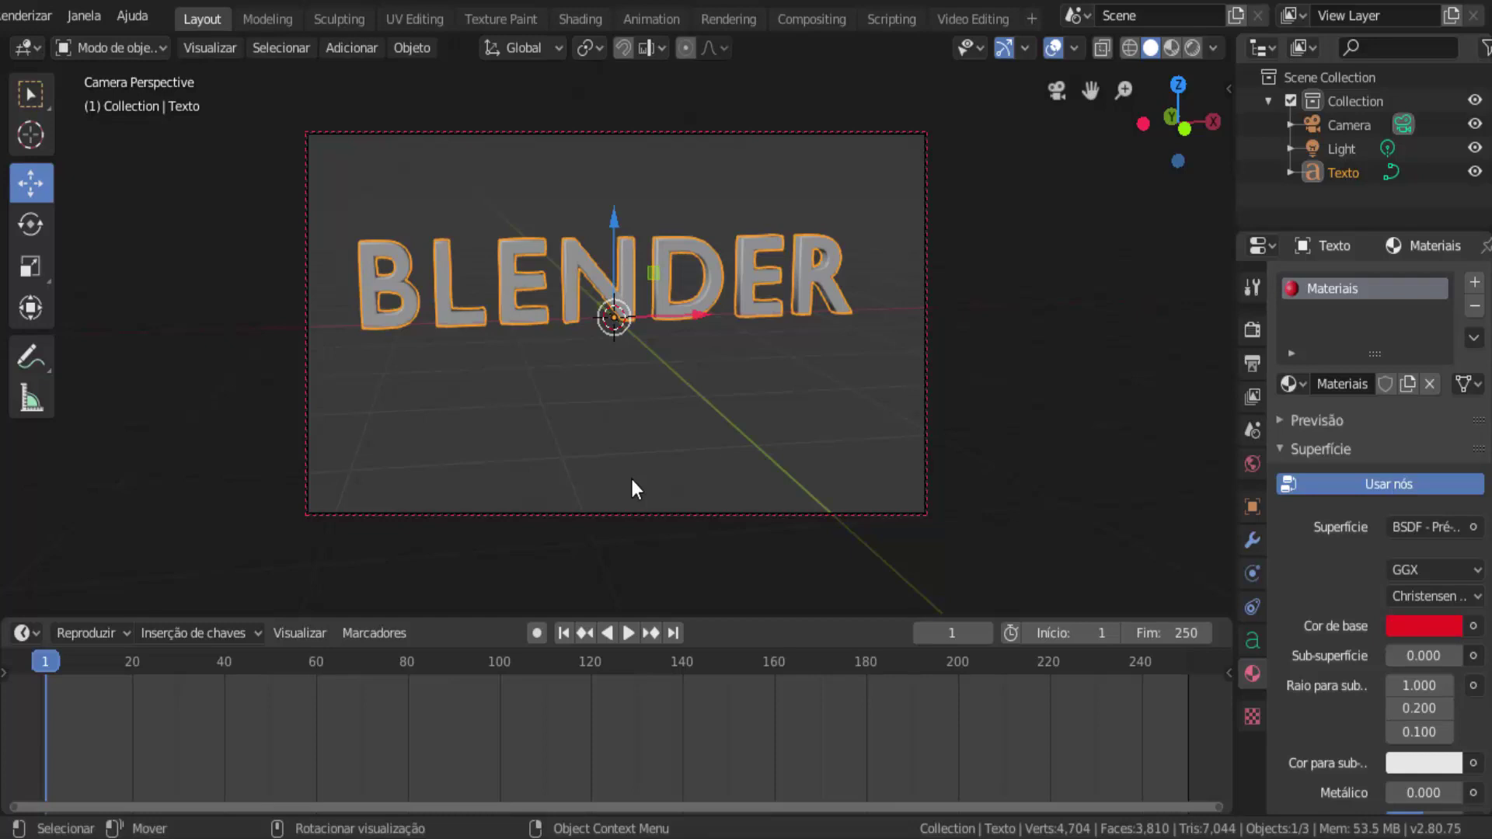
Move the playhead to frame 100 and set the animation's end frame to 100.
{"action": "left_click", "coordinate": [498, 667]}
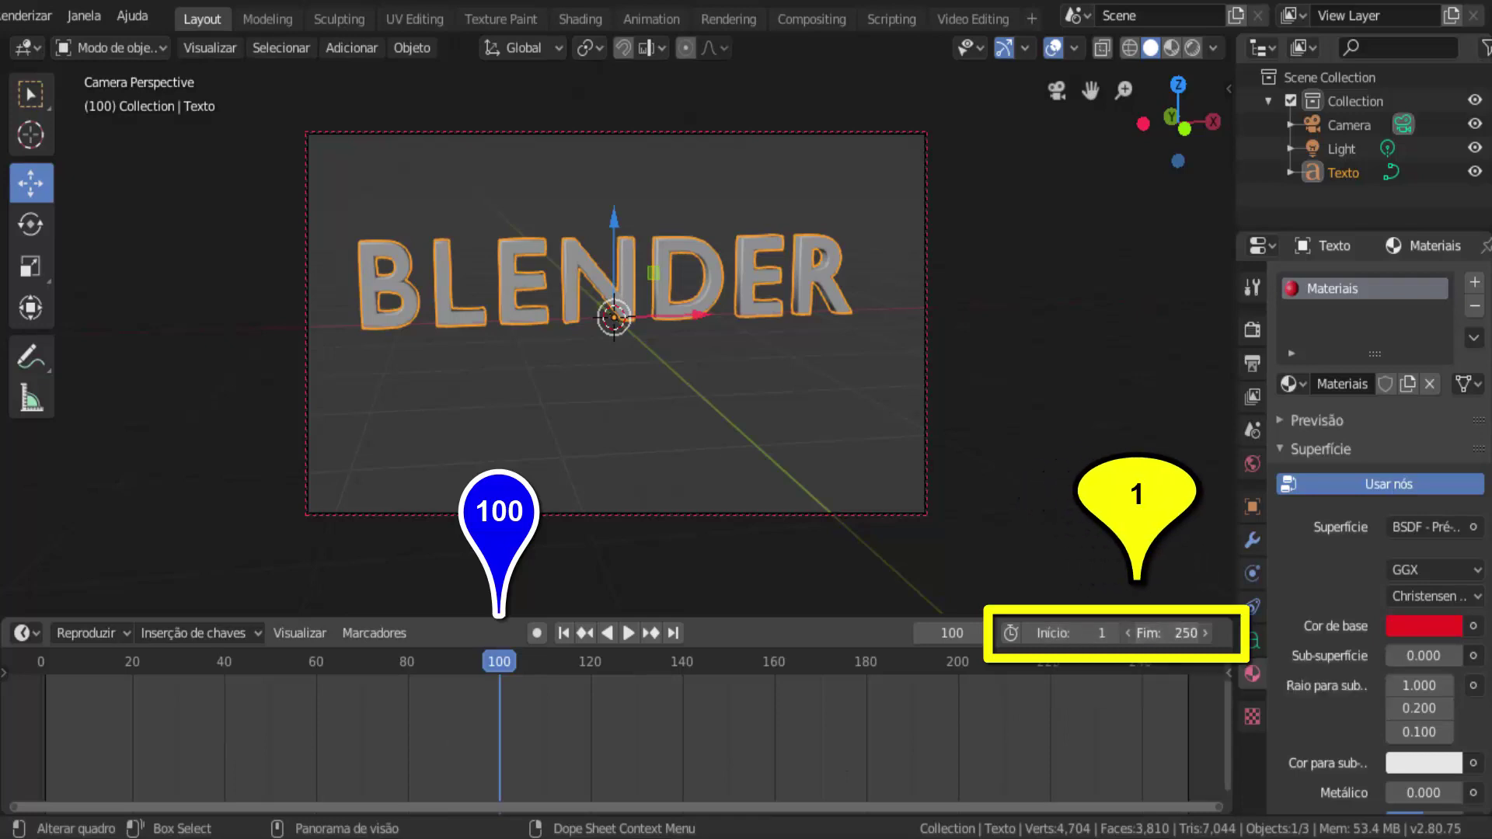
{"action": "left_click", "coordinate": [1166, 633]}
{"action": "type", "text": "100"}
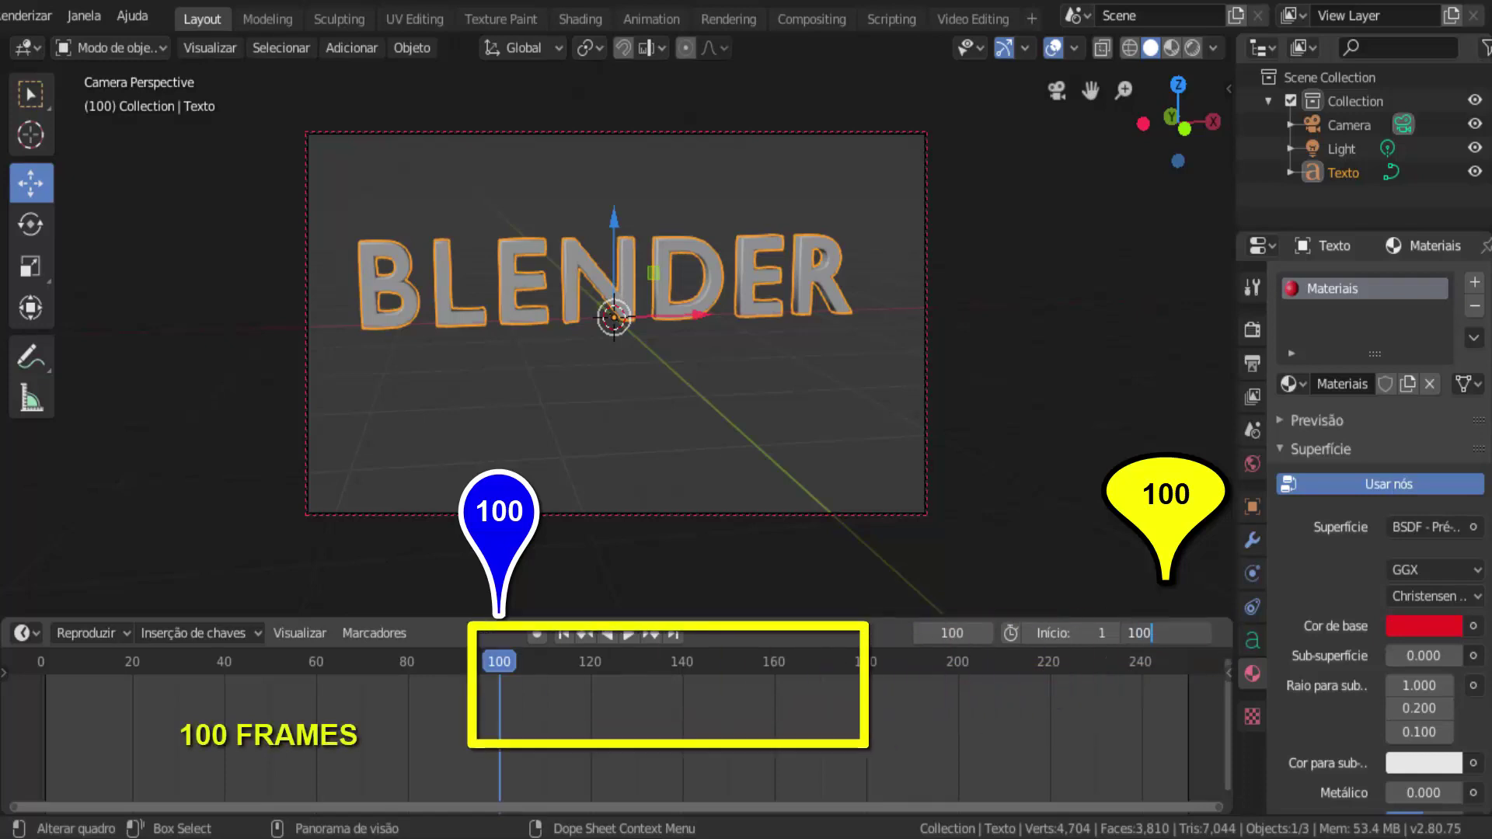
{"action": "key", "text": "Return"}
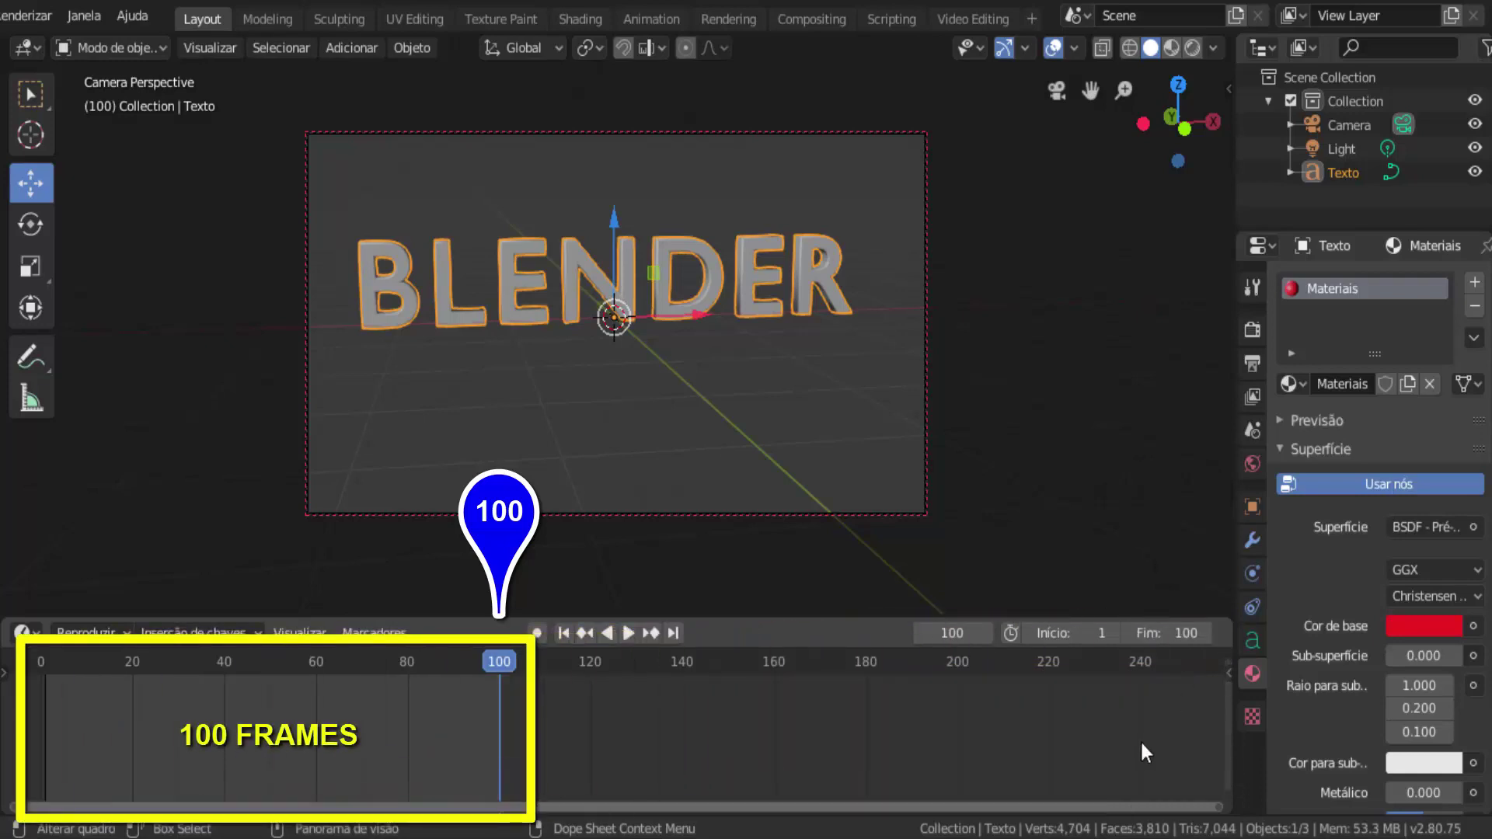
Play the 100-frame timeline from frame 1 and stop the playback partway through.
{"action": "key", "text": "shift+Left"}
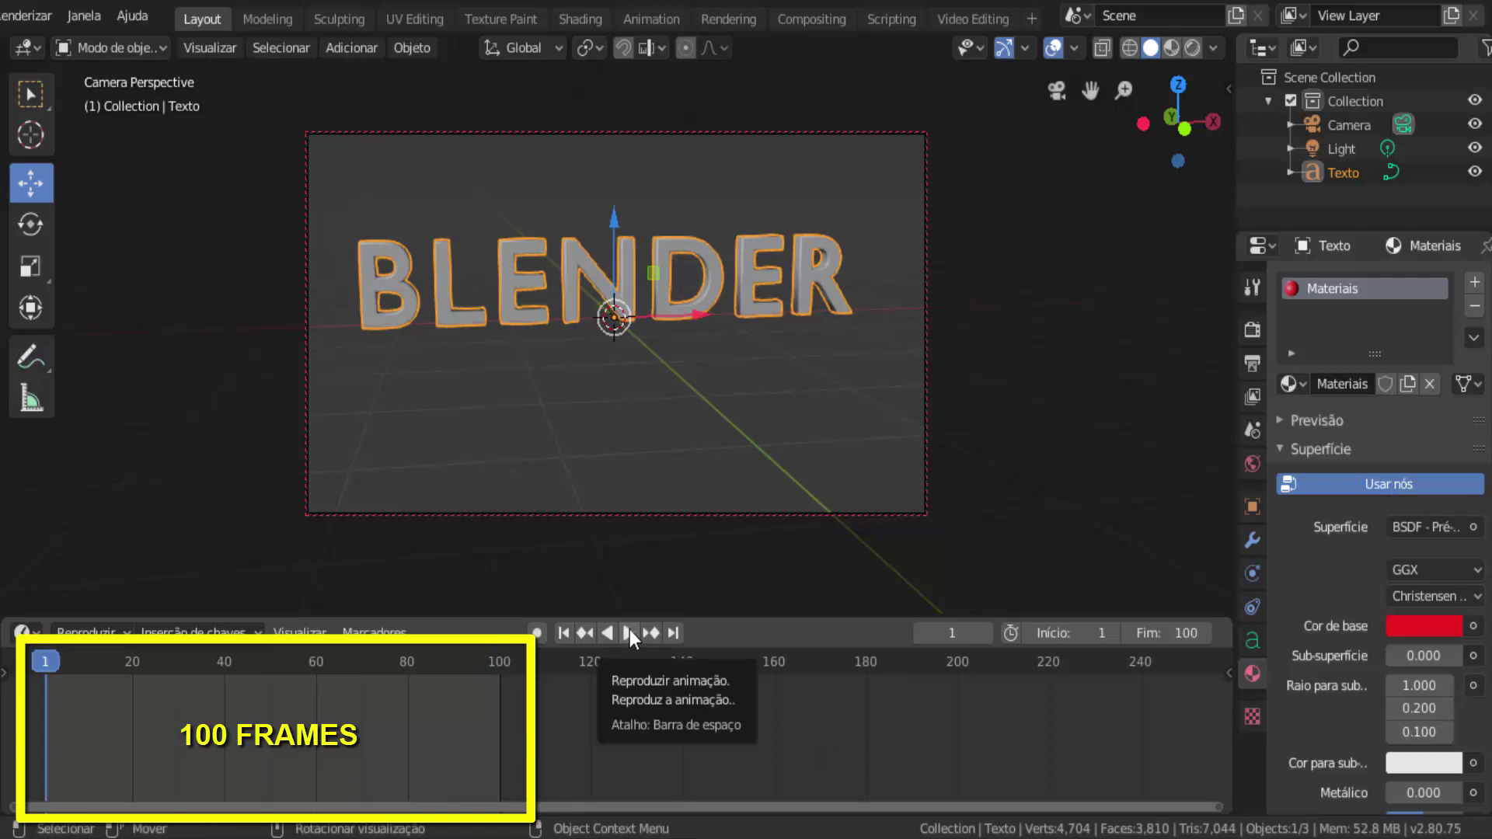
{"action": "left_click", "coordinate": [629, 633]}
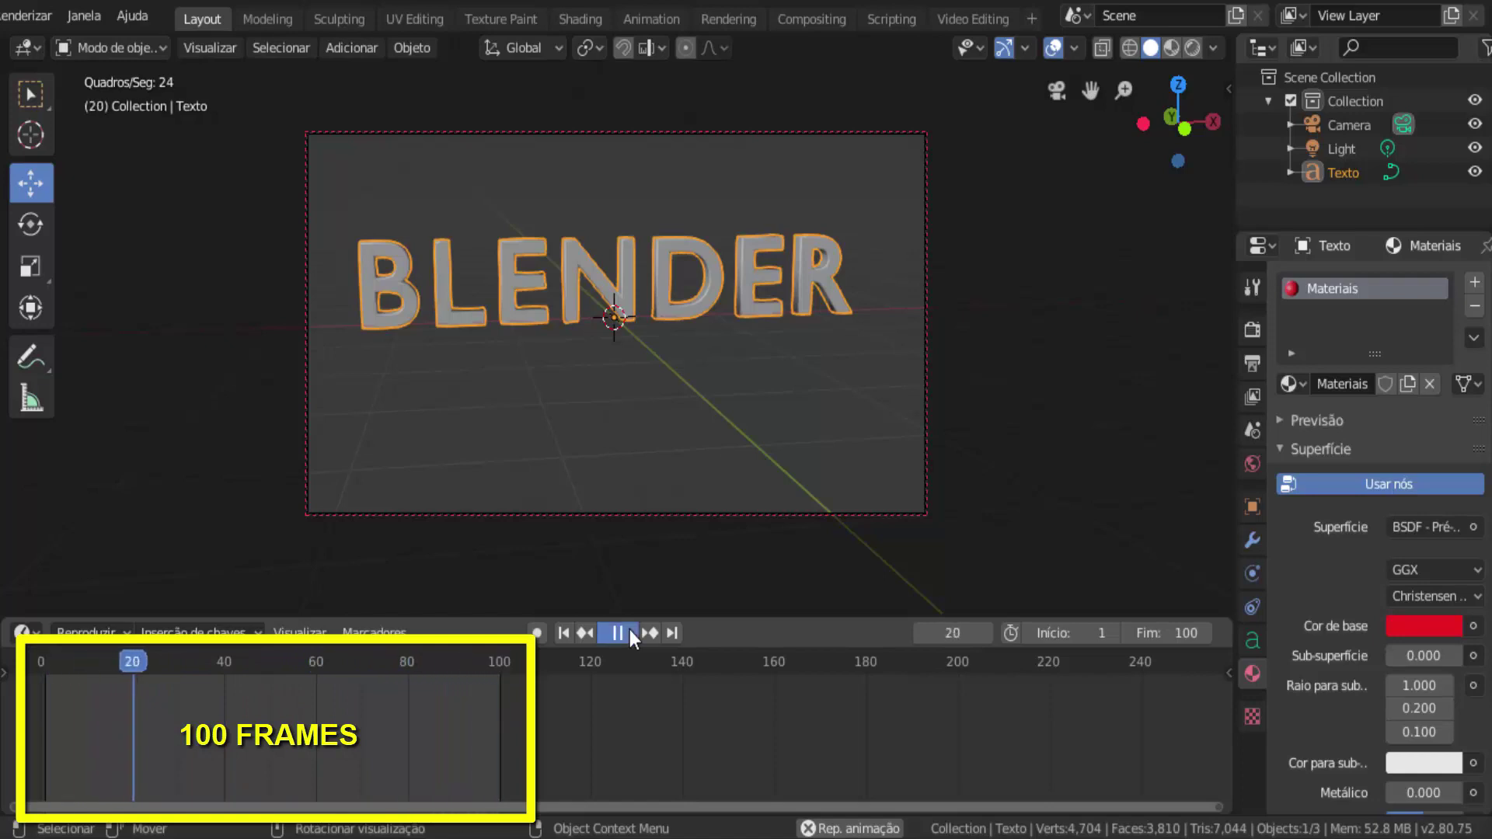
{"action": "left_click", "coordinate": [629, 631]}
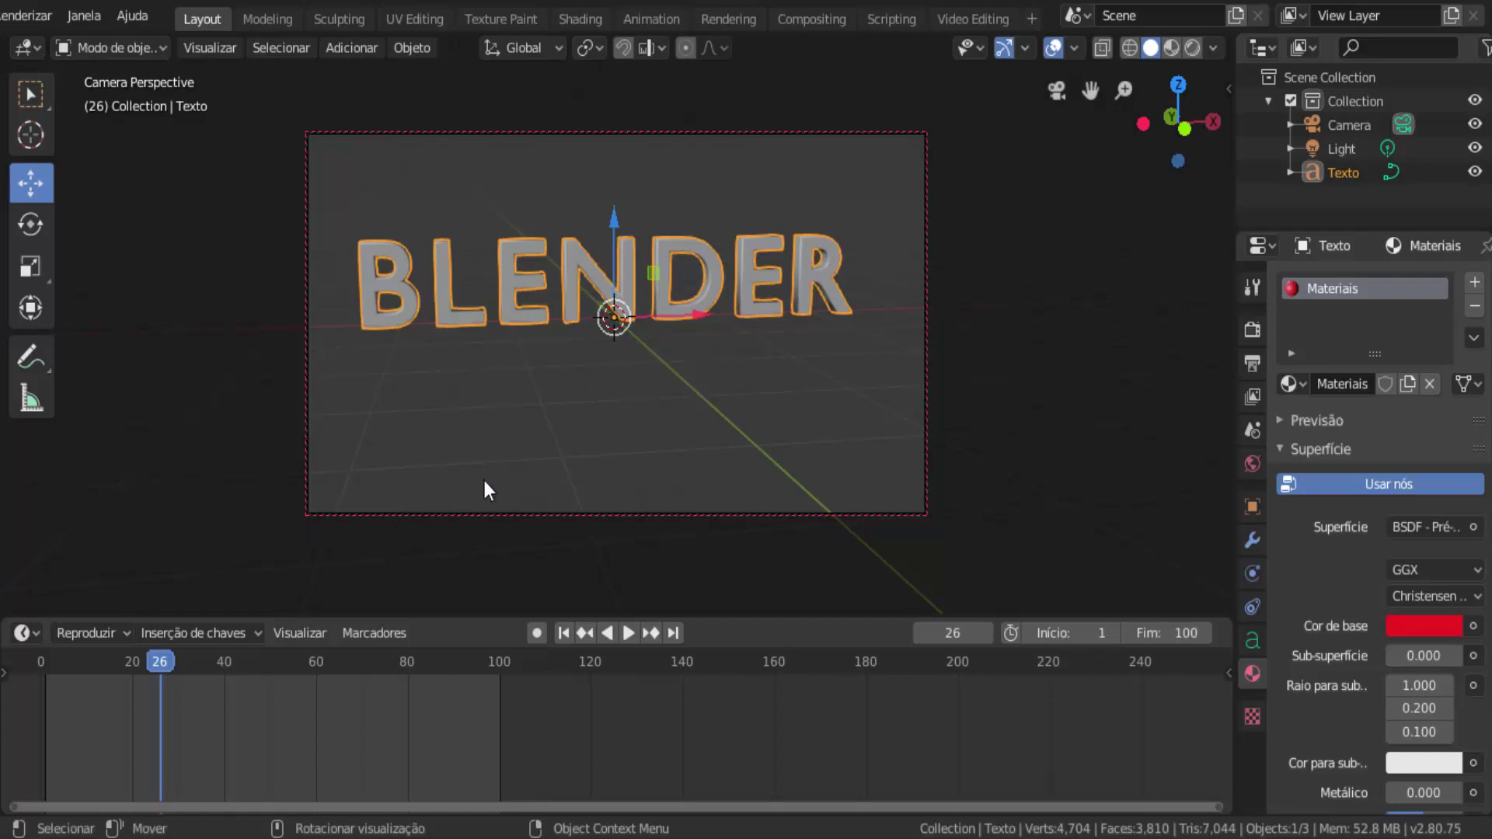
Insert a location, rotation and scale keyframe (Localização, rotação e escala) for the BLENDER text at frame 1.
{"action": "left_click", "coordinate": [46, 662]}
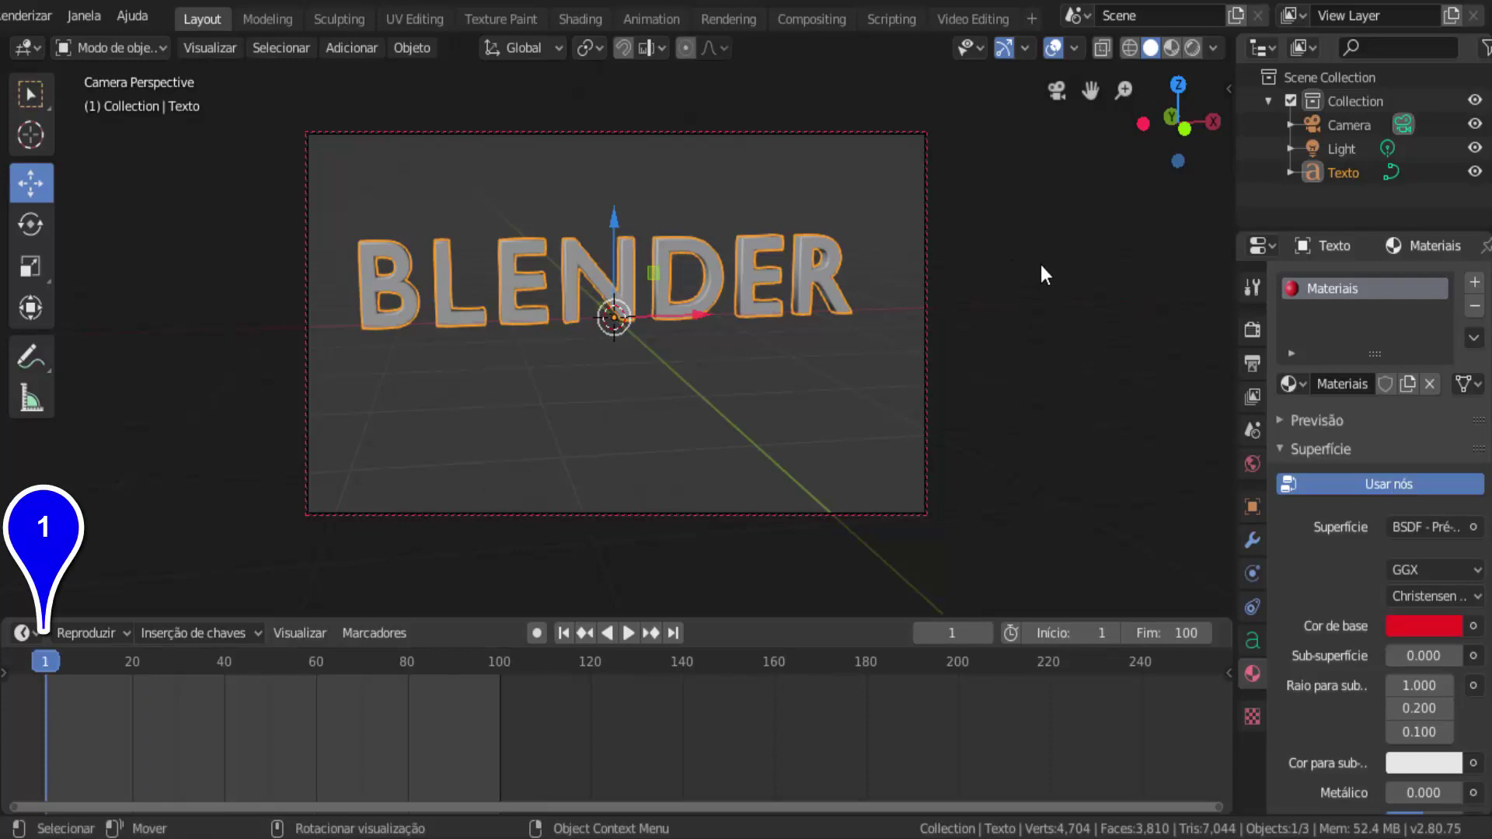
{"action": "key", "text": "i"}
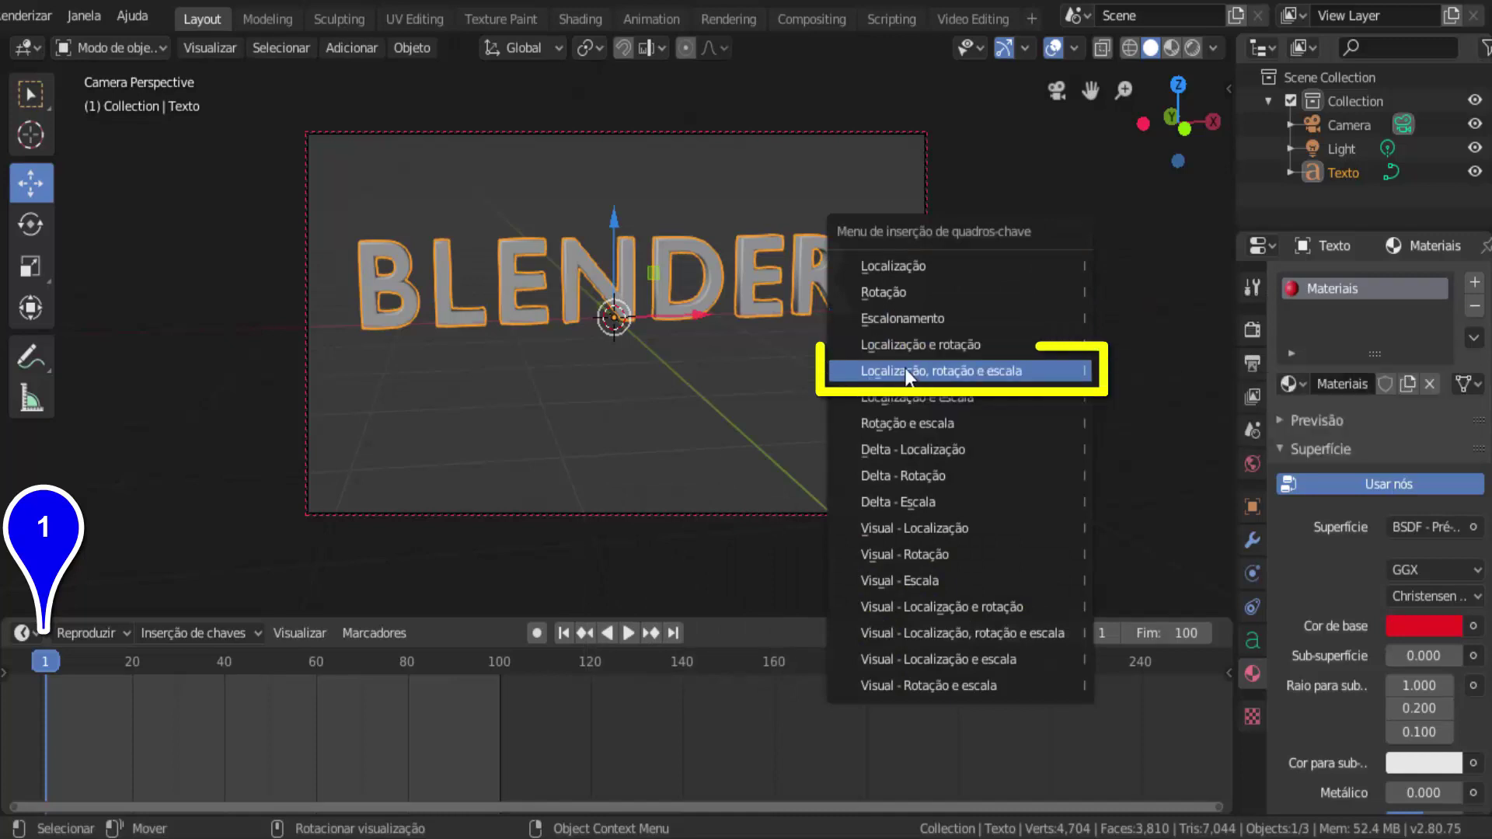
{"action": "left_click", "coordinate": [949, 373]}
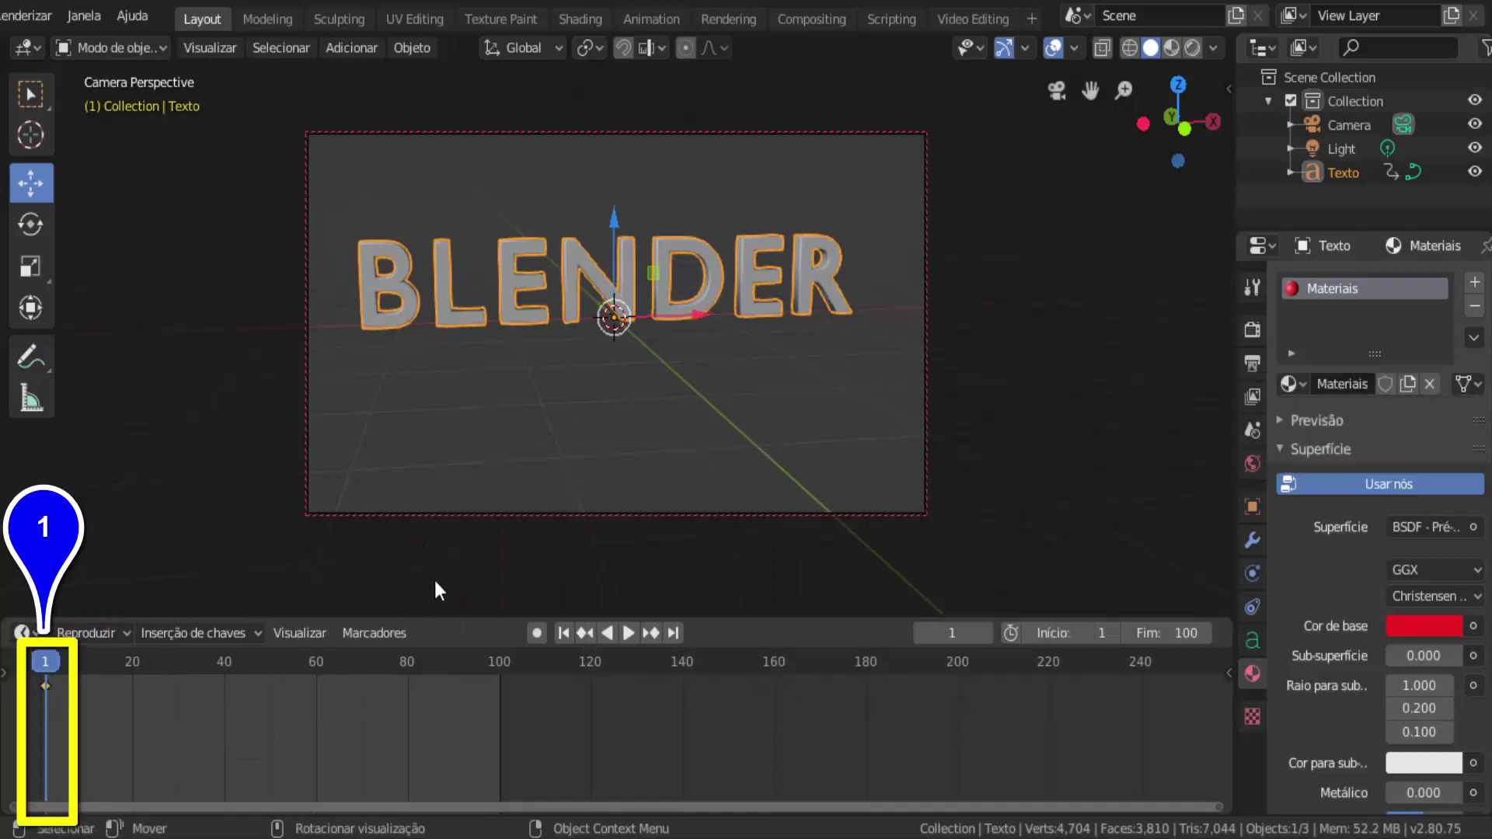
At frame 50, rotate the text almost a full turn about the global Z axis and insert a location, rotation and scale keyframe.
{"action": "left_click", "coordinate": [269, 669]}
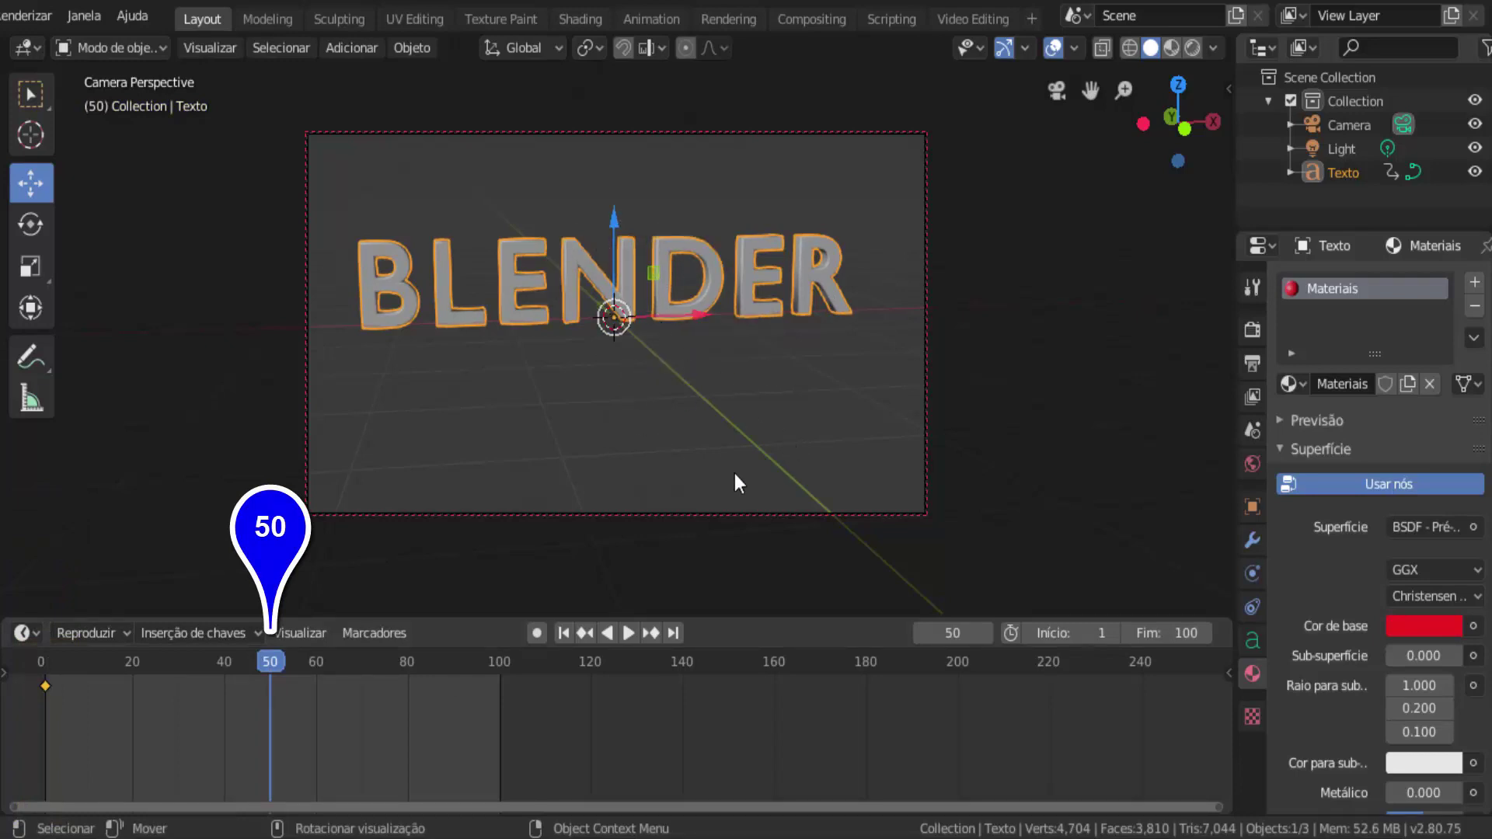
{"action": "key", "text": "r"}
{"action": "key", "text": "z"}
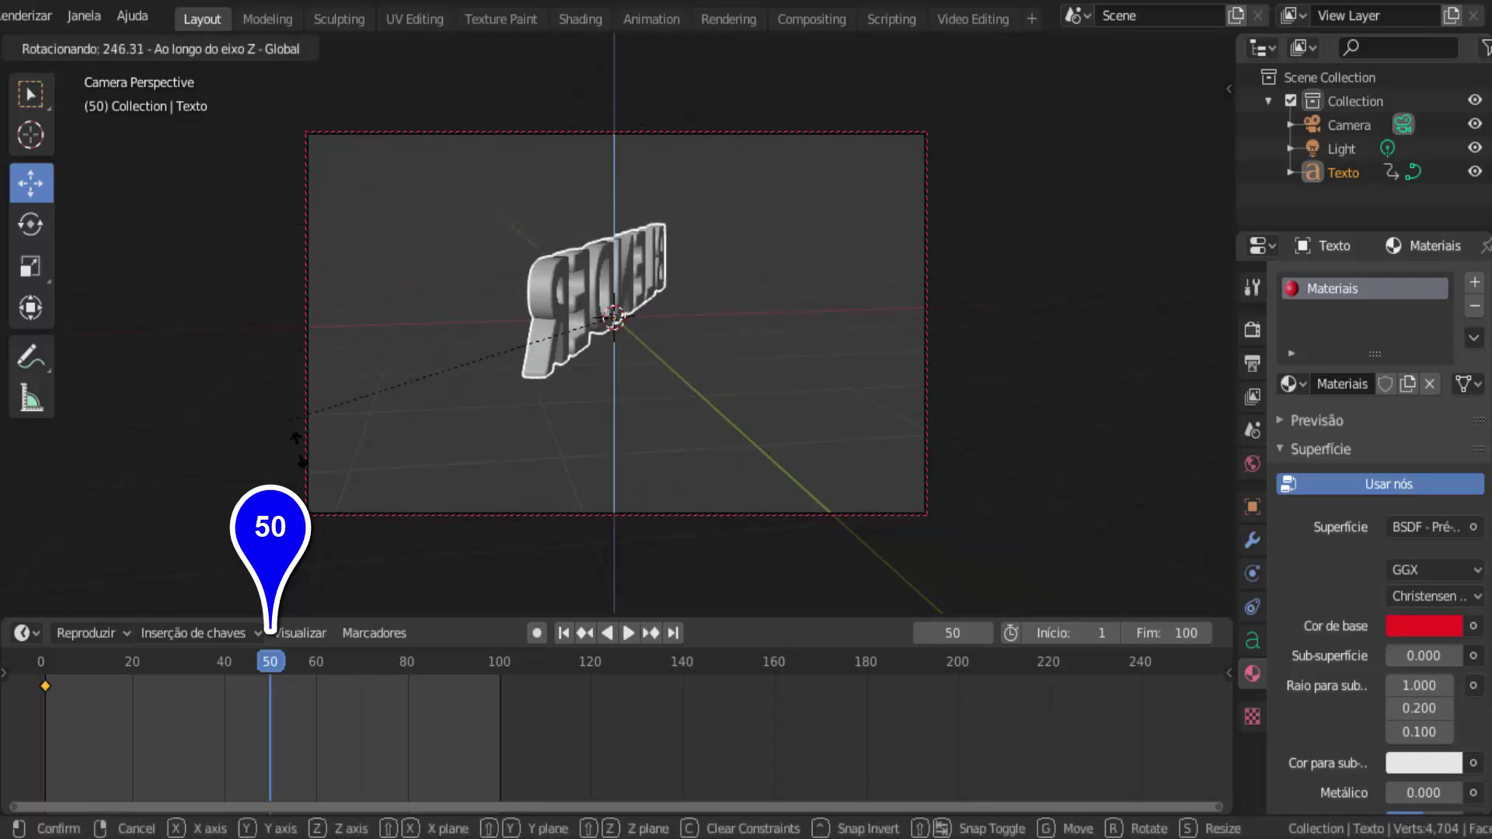
{"action": "left_click", "coordinate": [738, 405]}
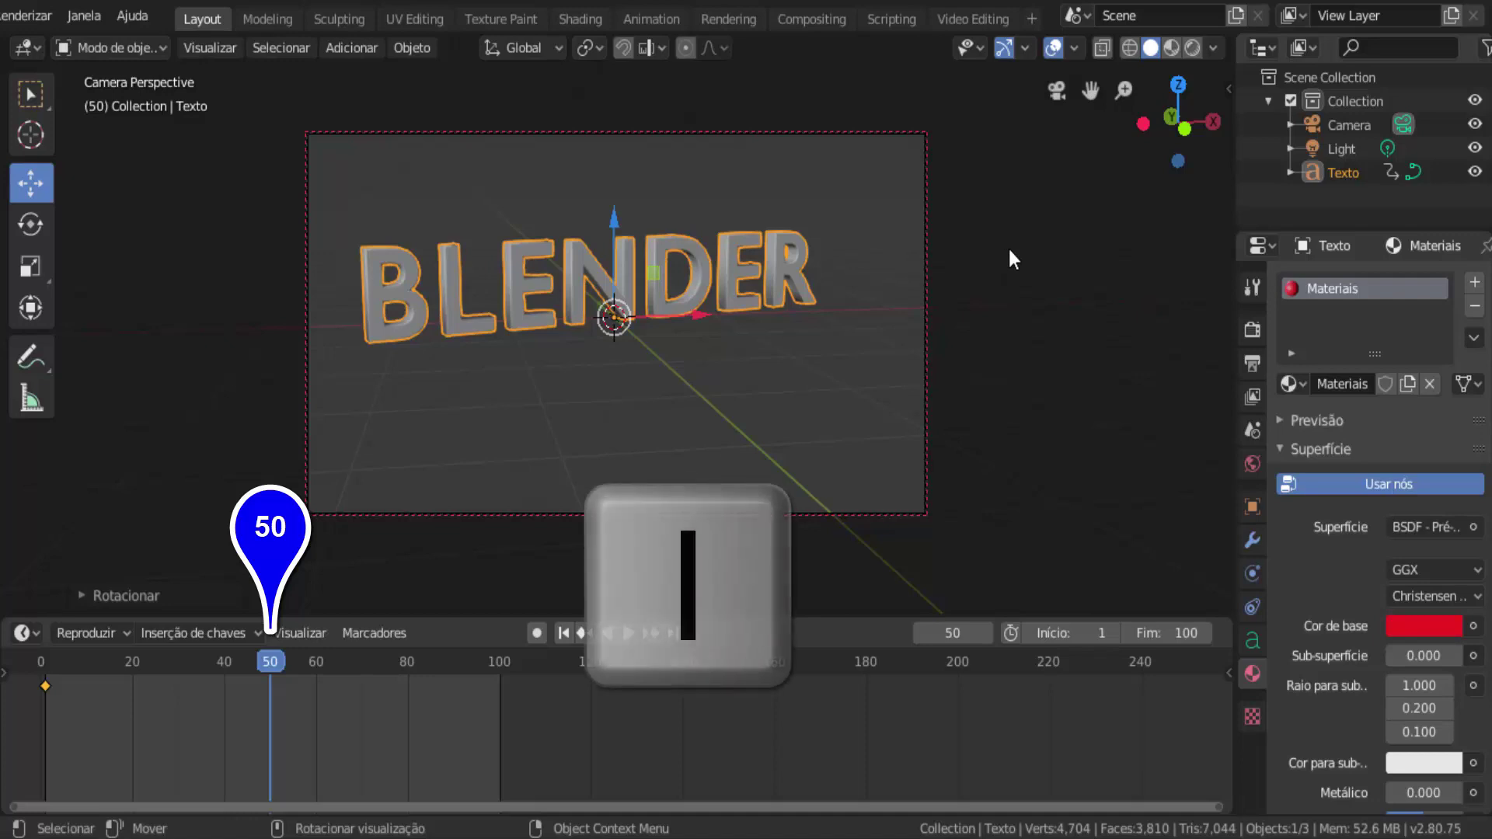
{"action": "key", "text": "i"}
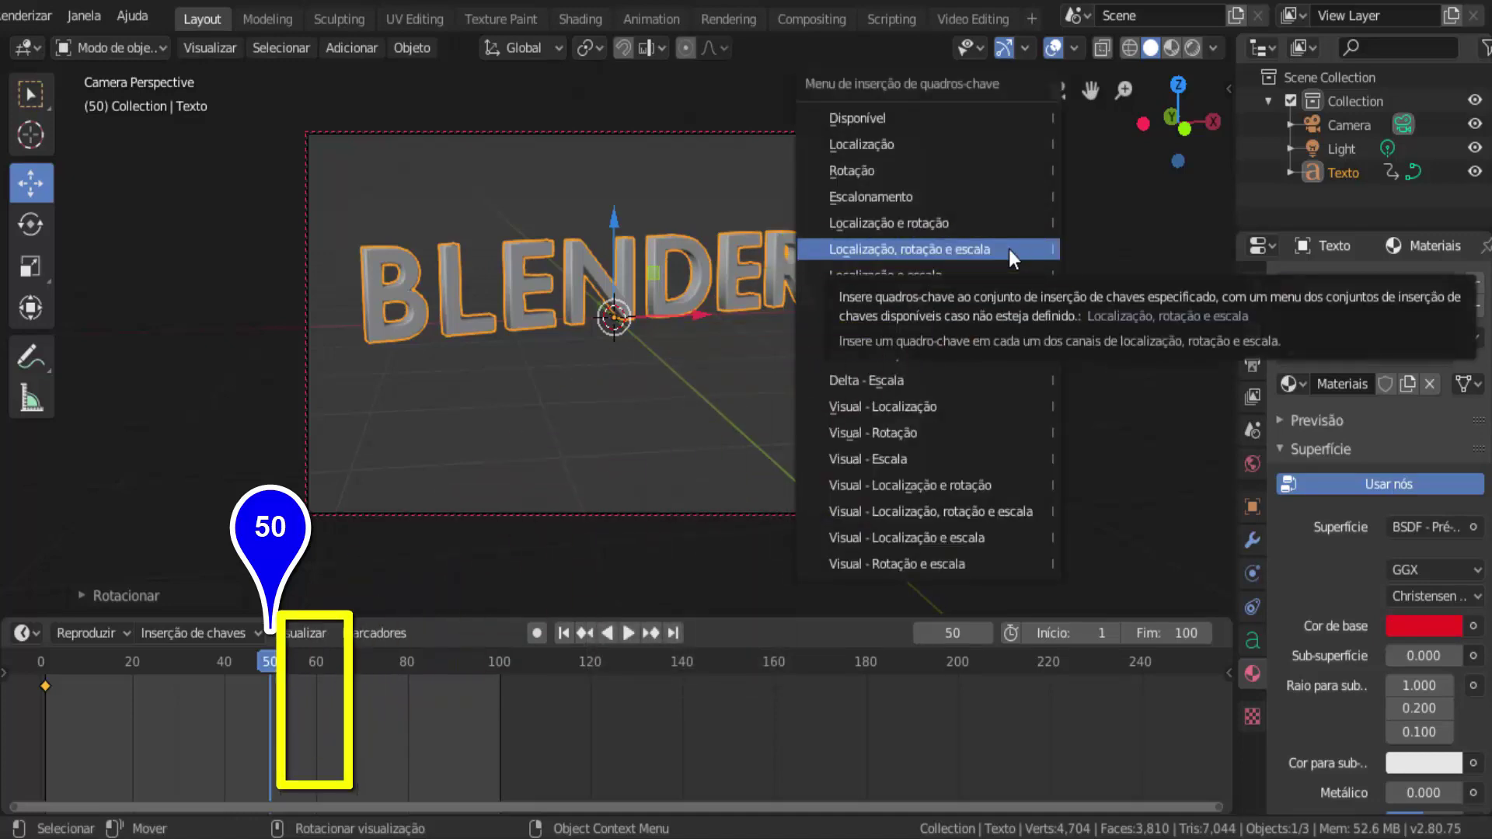
{"action": "left_click", "coordinate": [1009, 250]}
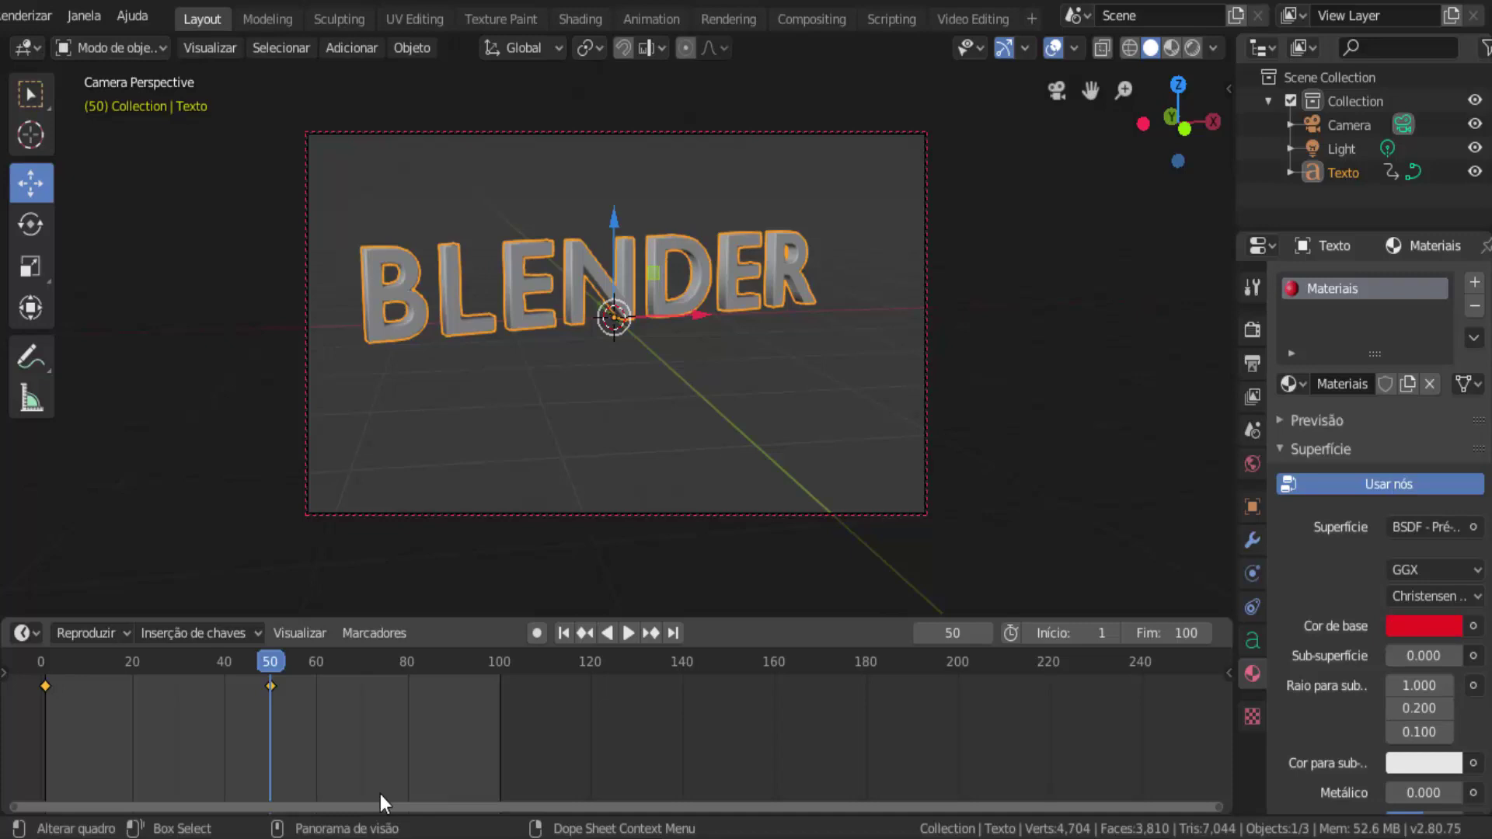
At frame 100, scale the text up until it extends past the camera frame and insert a location, rotation and scale keyframe.
{"action": "left_click", "coordinate": [499, 673]}
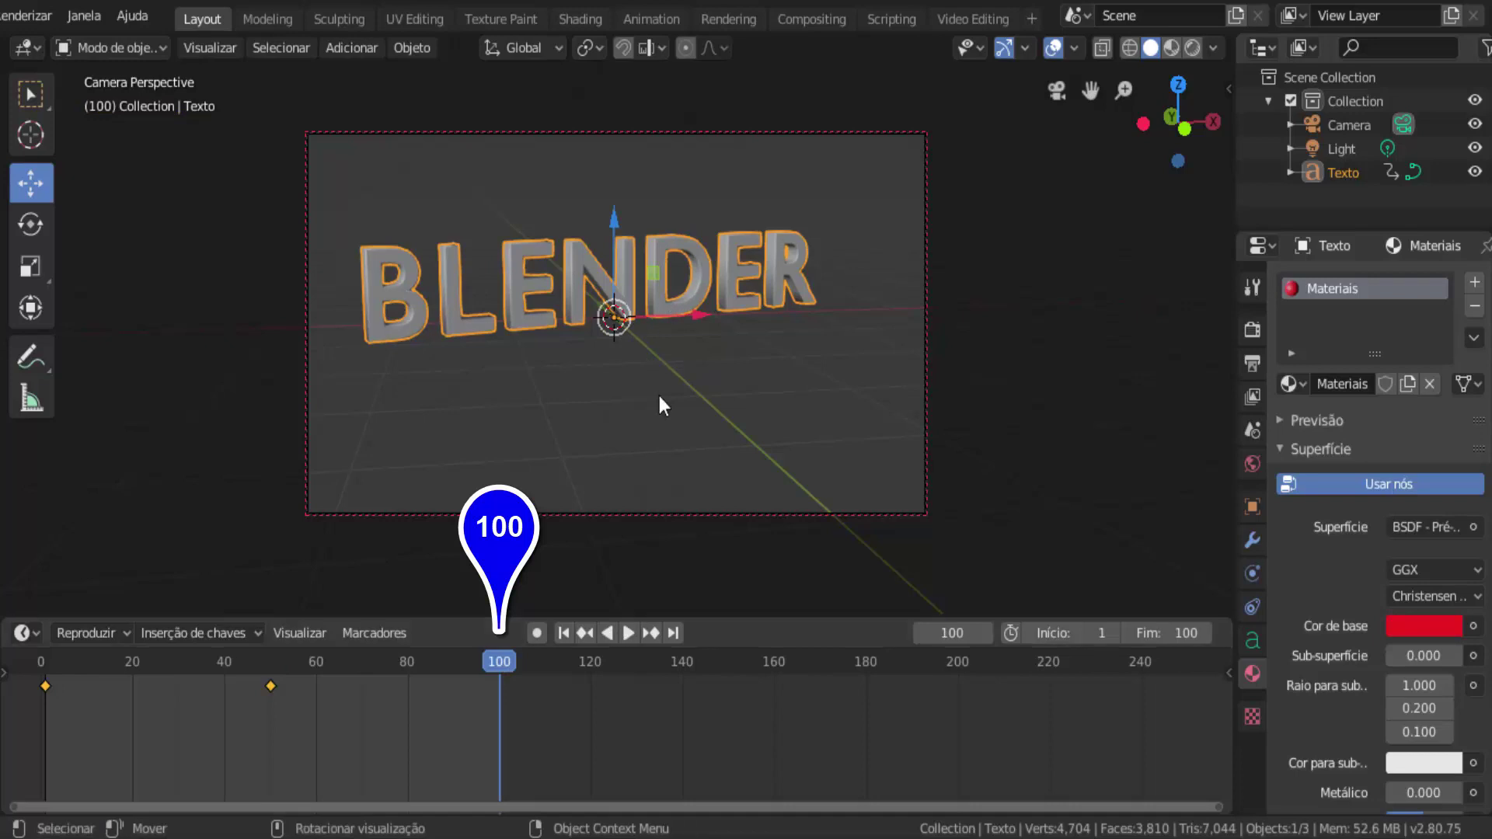
{"action": "key", "text": "s"}
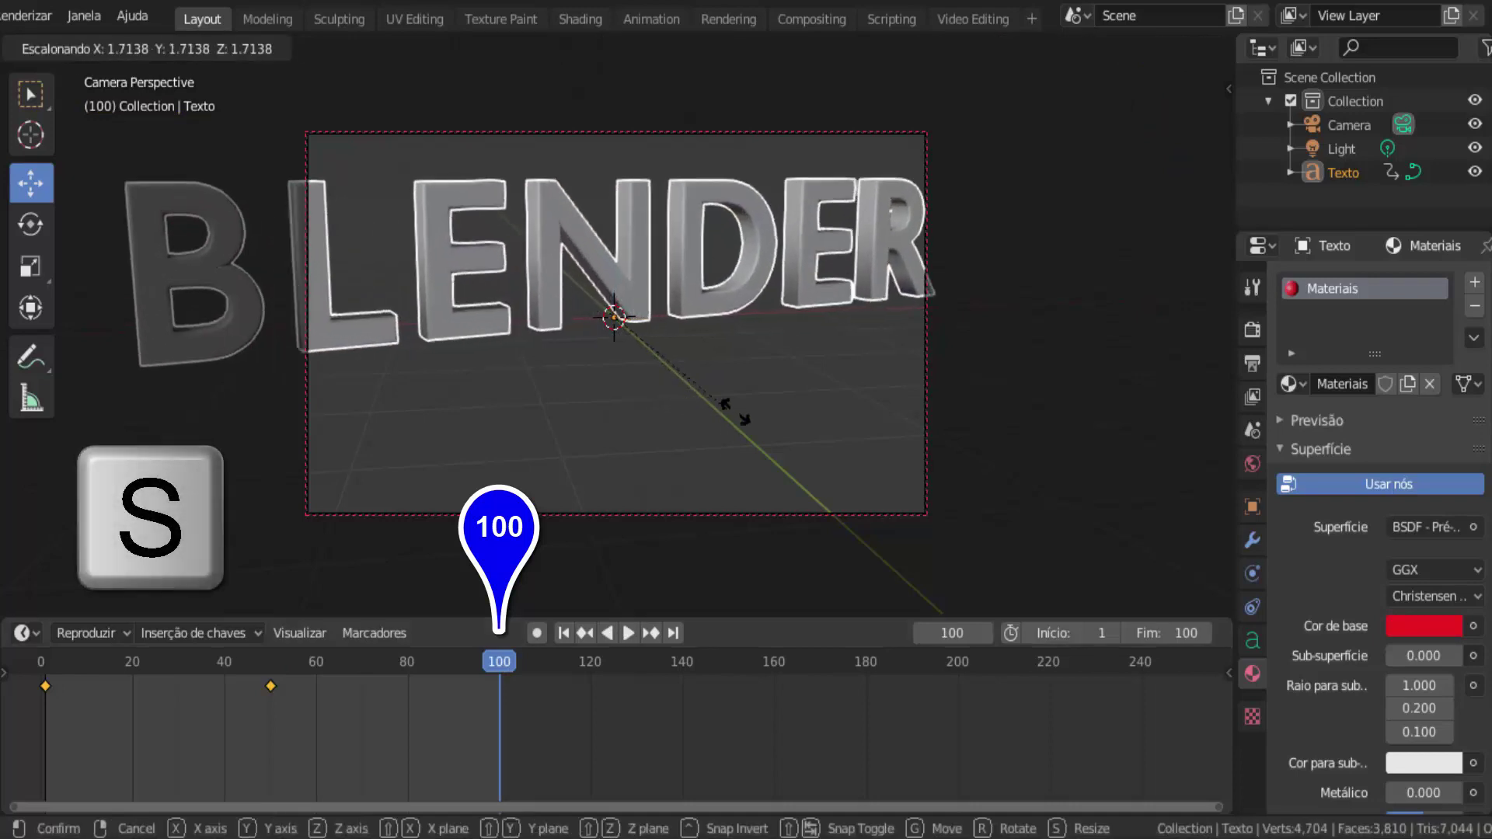
{"action": "left_click", "coordinate": [796, 421]}
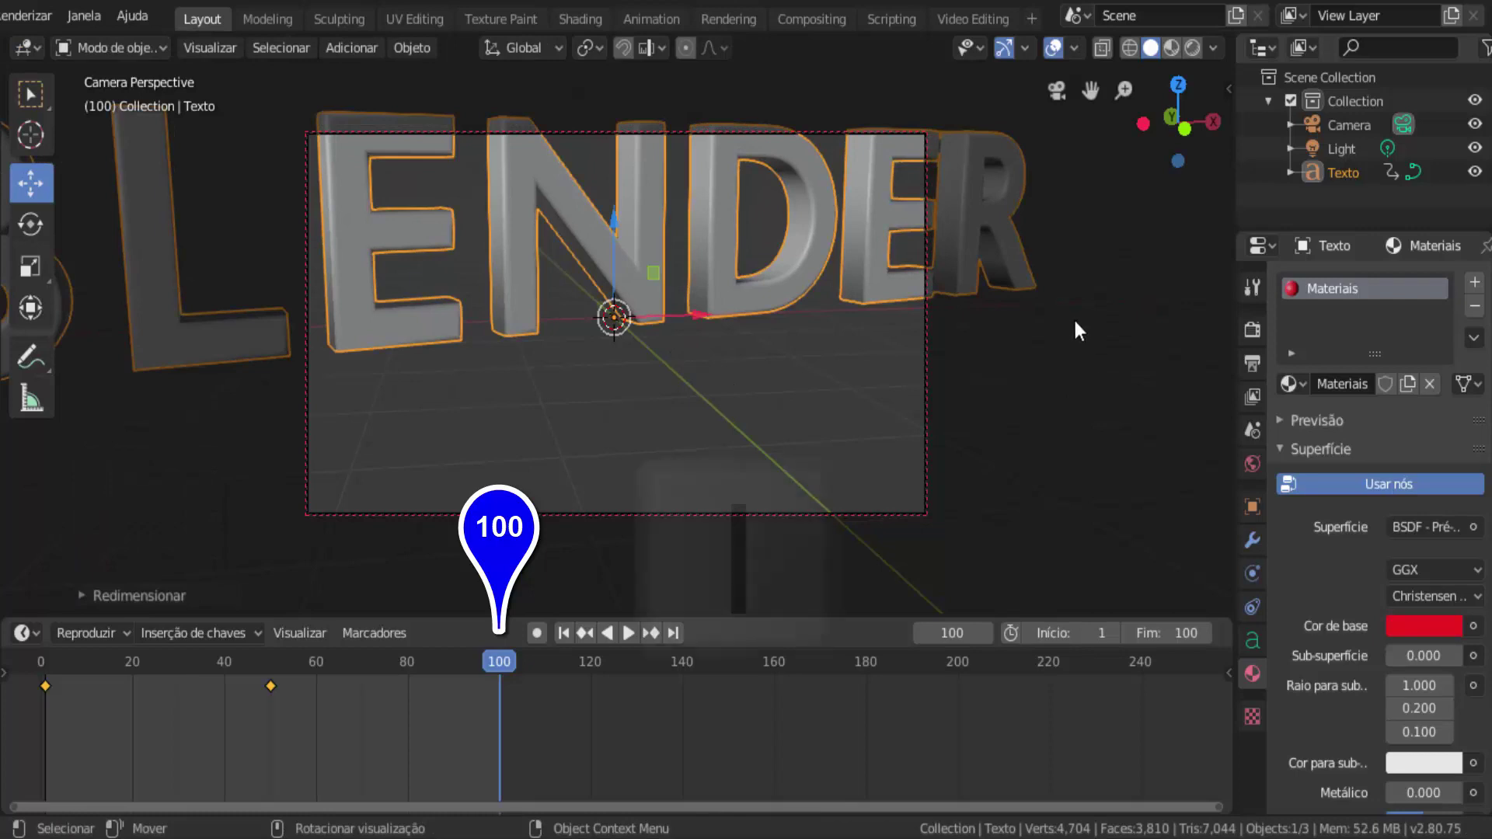
{"action": "key", "text": "i"}
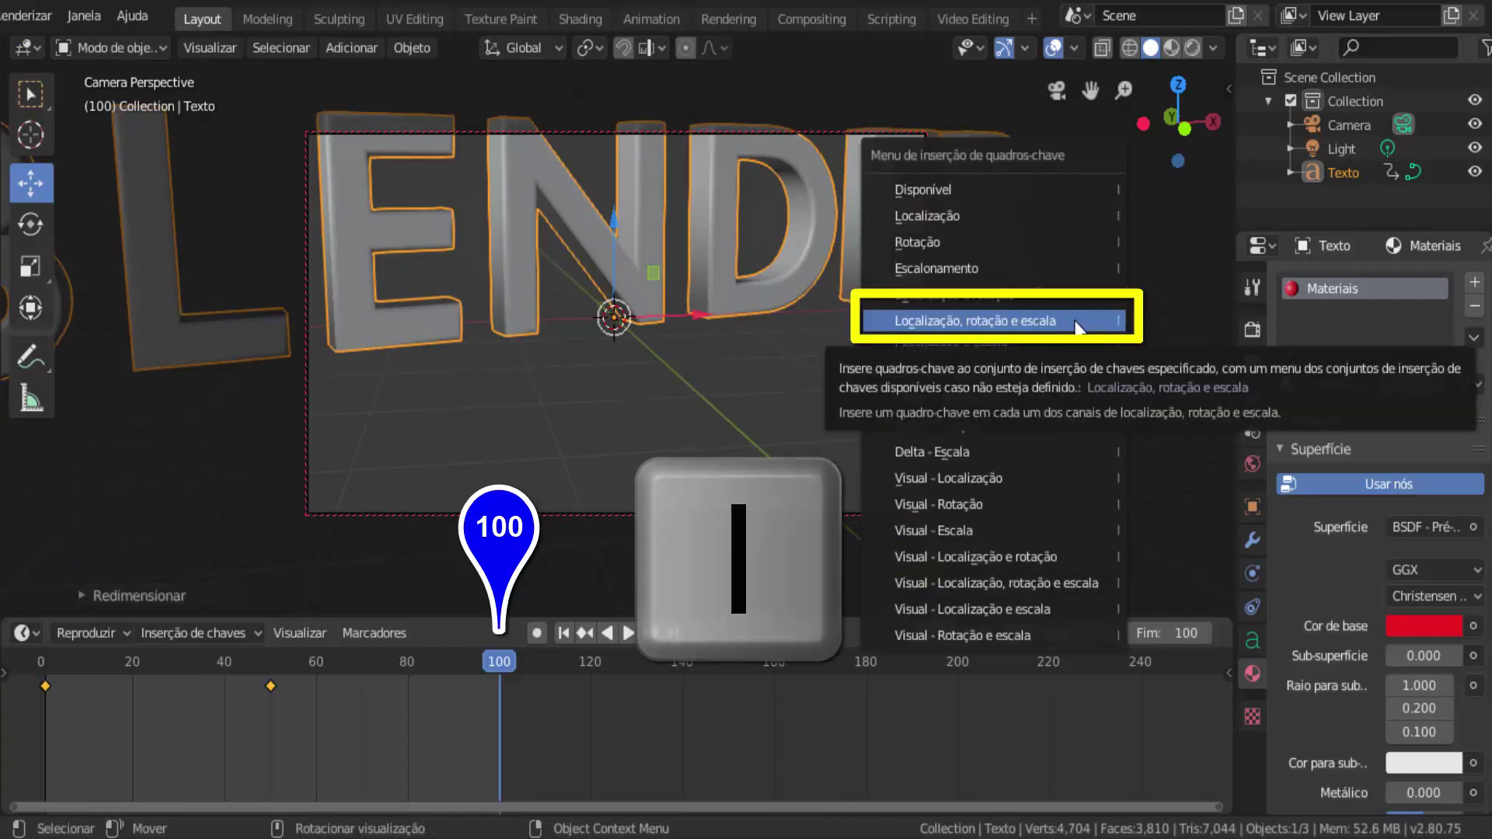
{"action": "left_click", "coordinate": [1056, 320]}
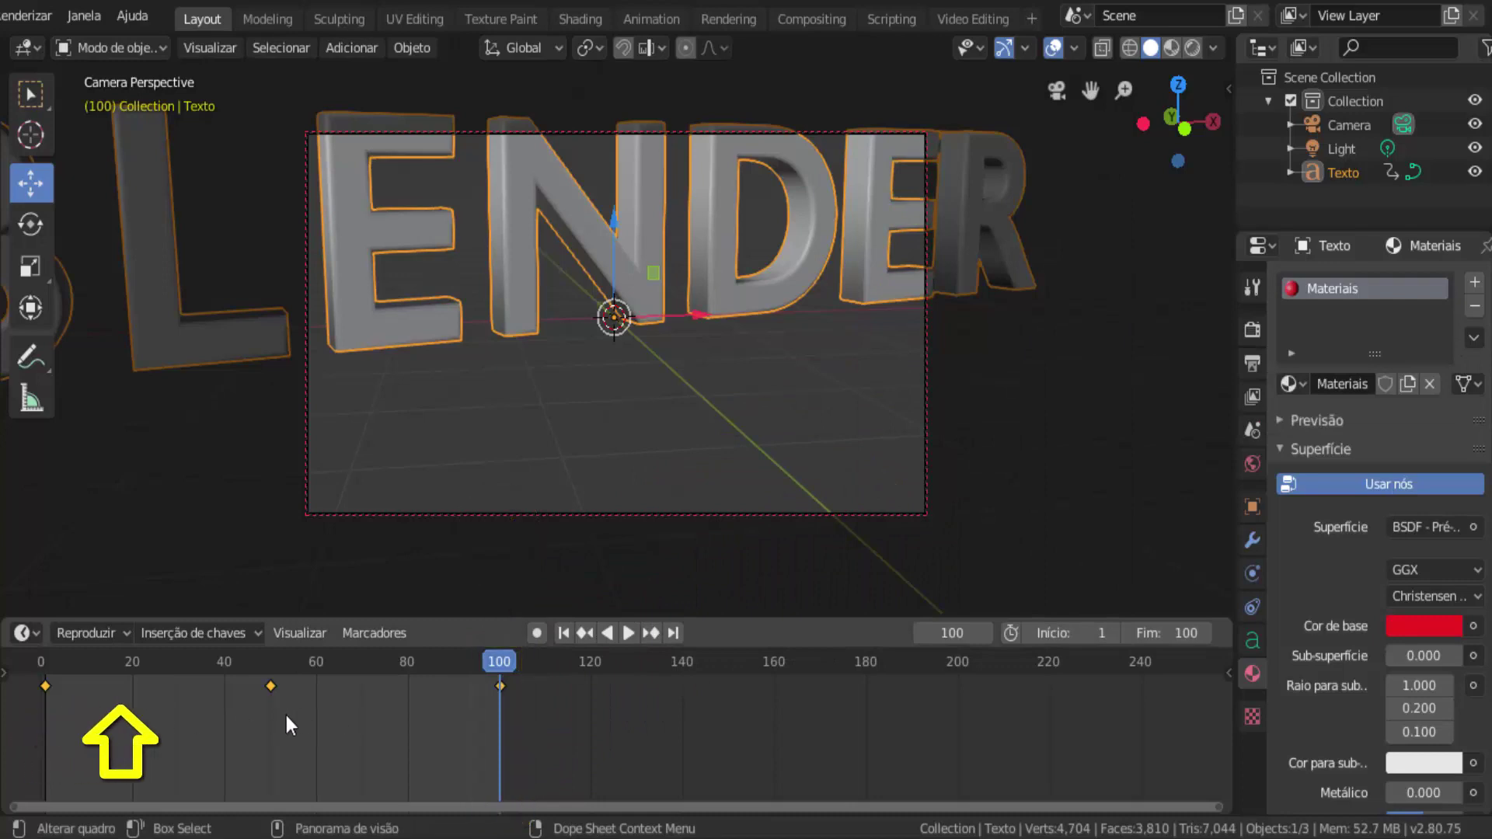
Play back the keyframed text animation, stop it and return the playhead to frame 1.
{"action": "left_click", "coordinate": [628, 632]}
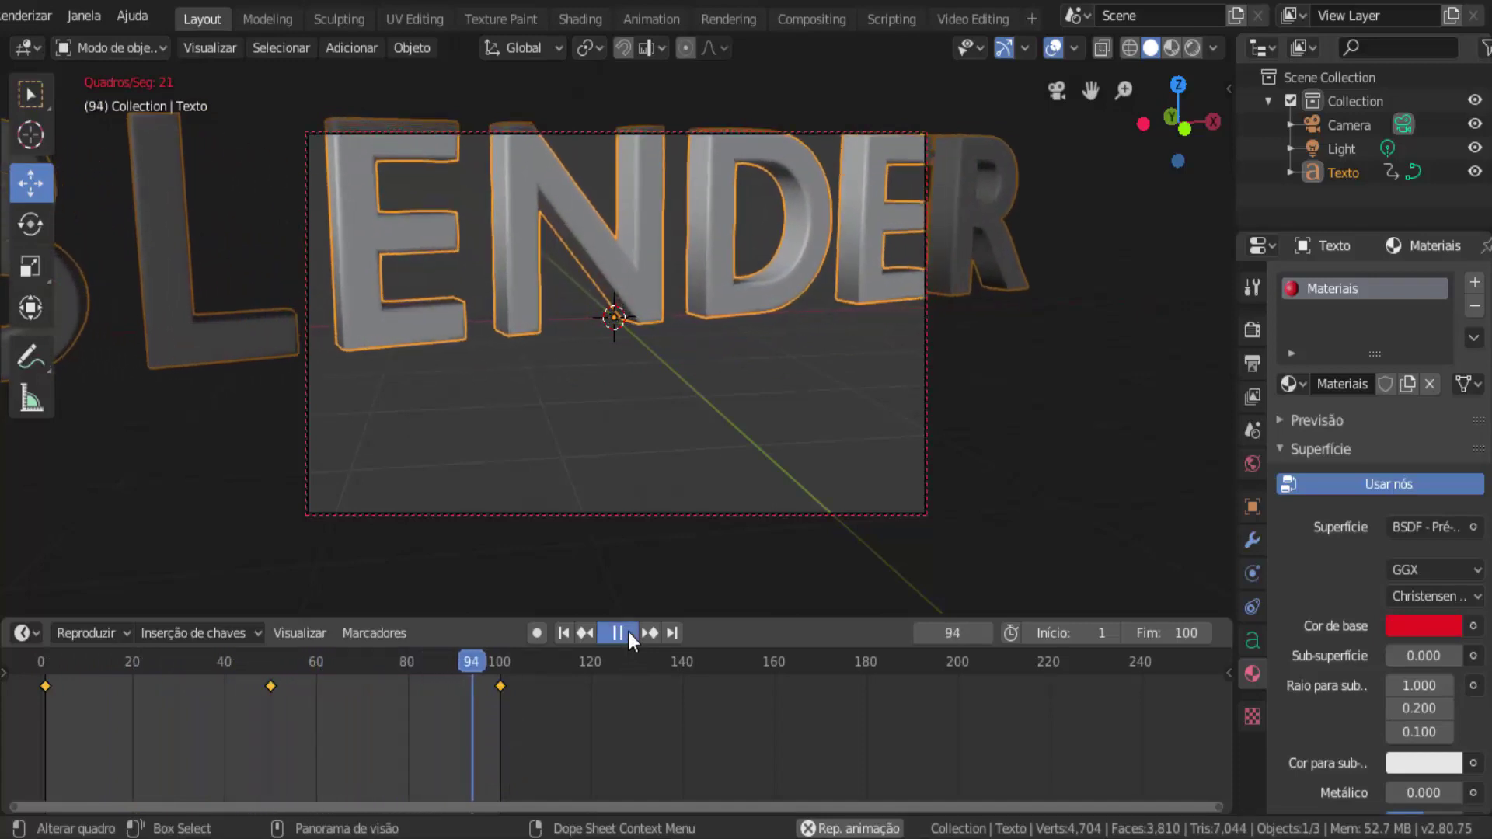
{"action": "left_click", "coordinate": [628, 631]}
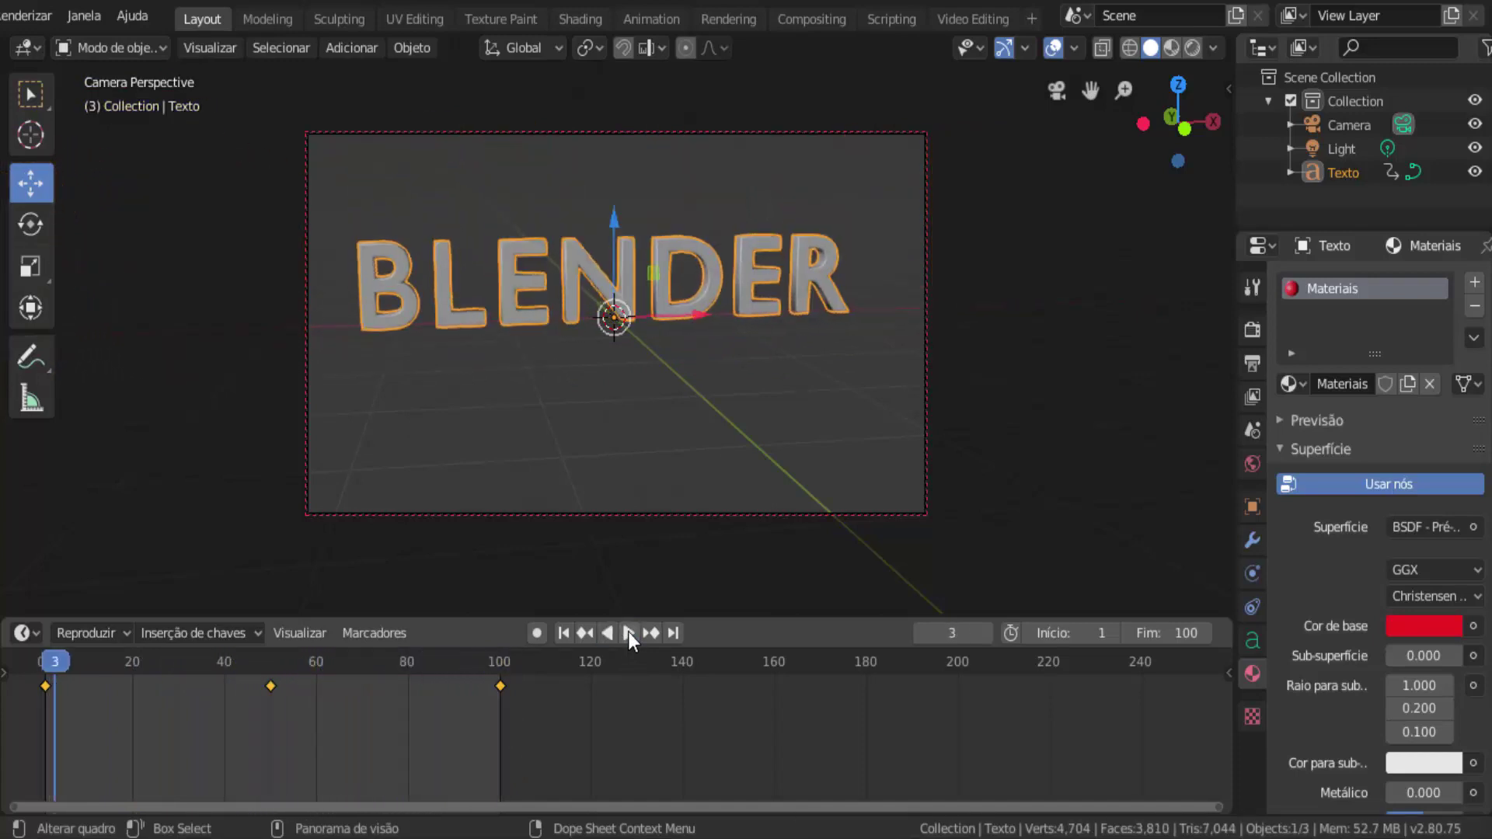
{"action": "left_click", "coordinate": [561, 629]}
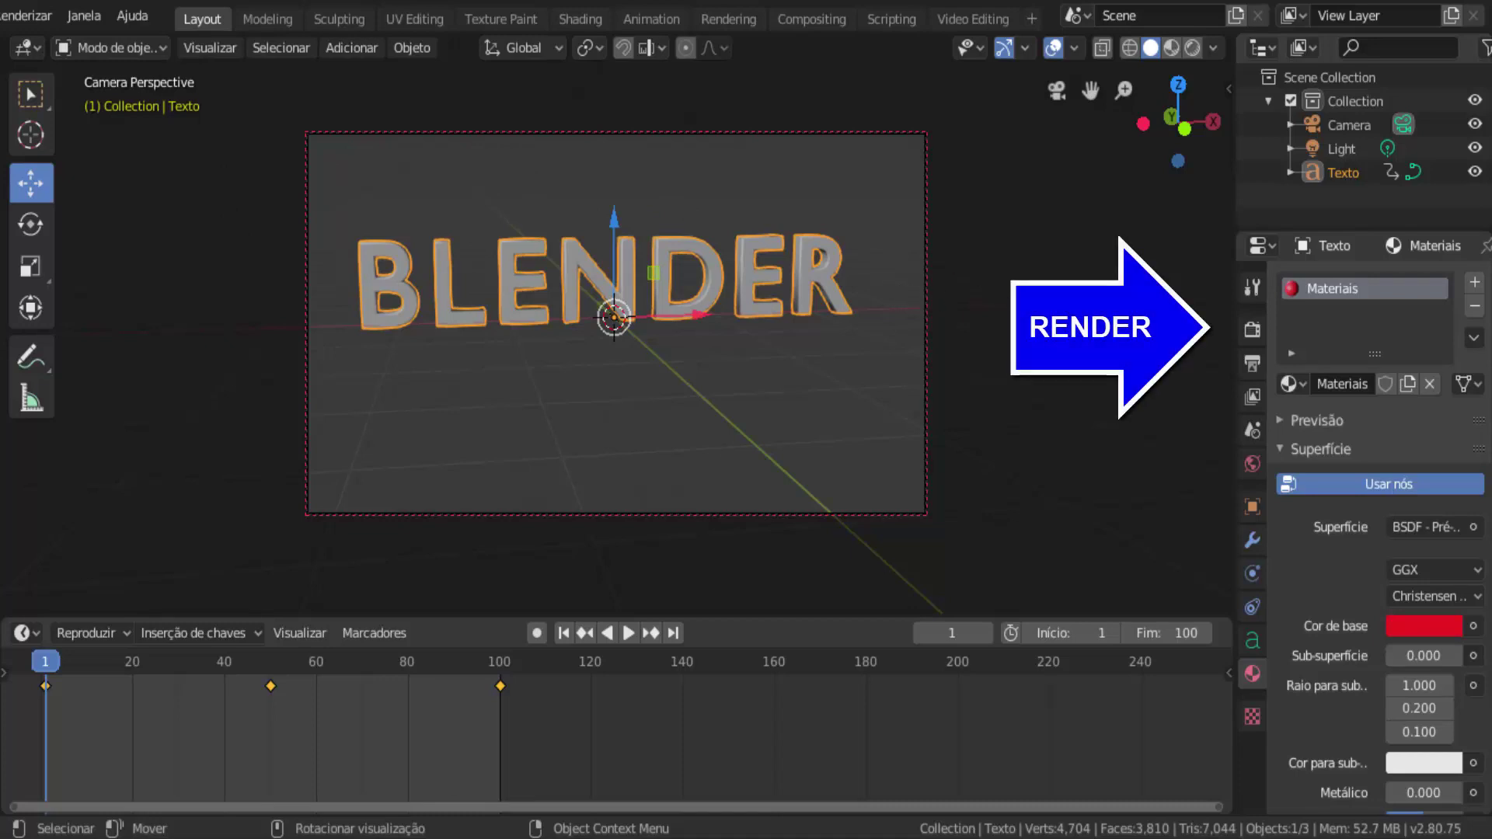
Make the film background transparent (Transparente) in the scene's render properties.
{"action": "left_click", "coordinate": [1252, 330]}
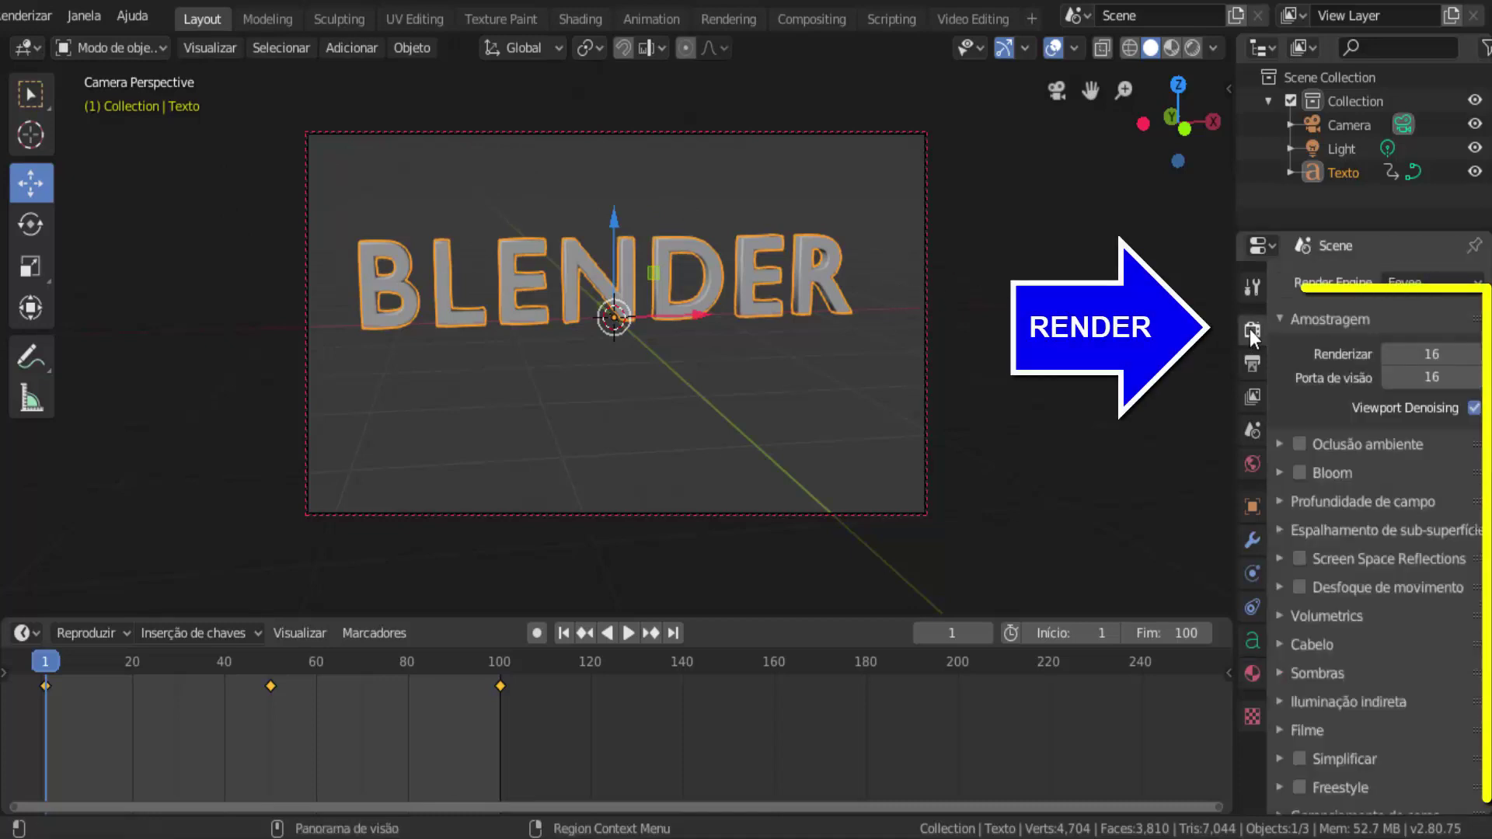
{"action": "scroll", "coordinate": [1378, 544], "scroll_direction": "down", "scroll_amount": 1}
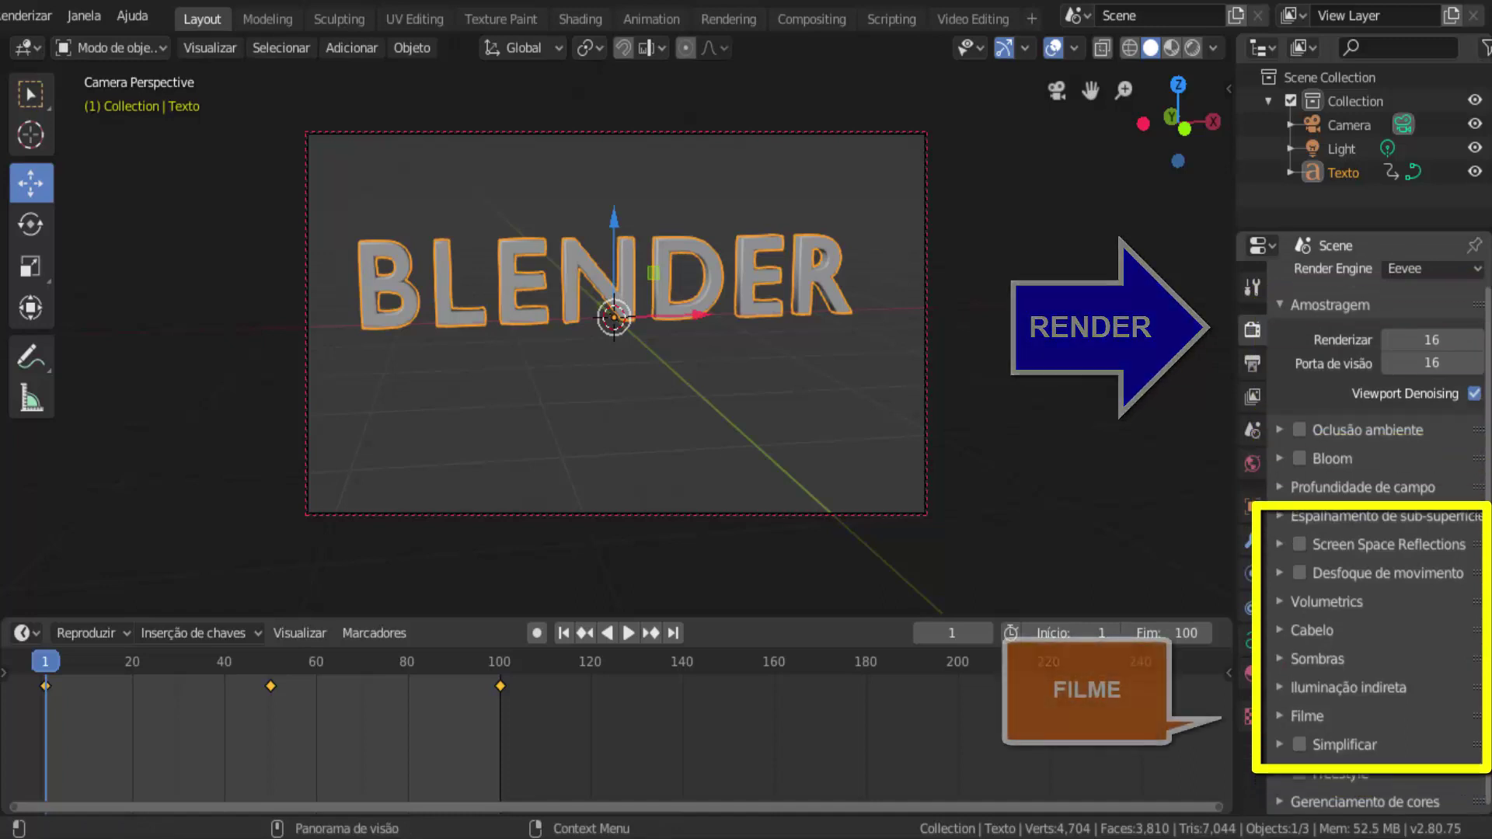
{"action": "left_click", "coordinate": [1277, 715]}
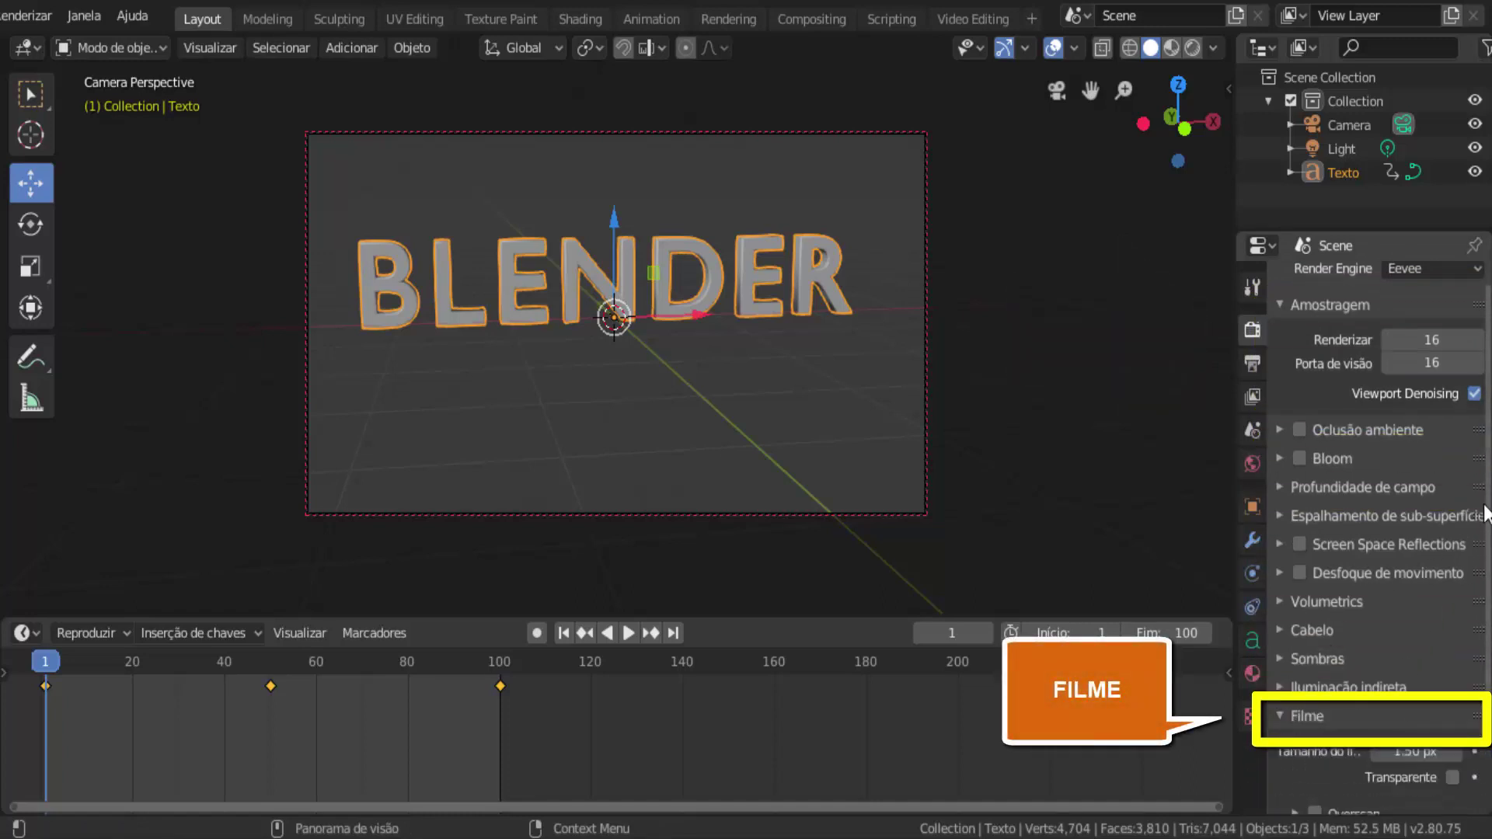
{"action": "scroll", "coordinate": [1277, 715], "scroll_direction": "down", "scroll_amount": 3}
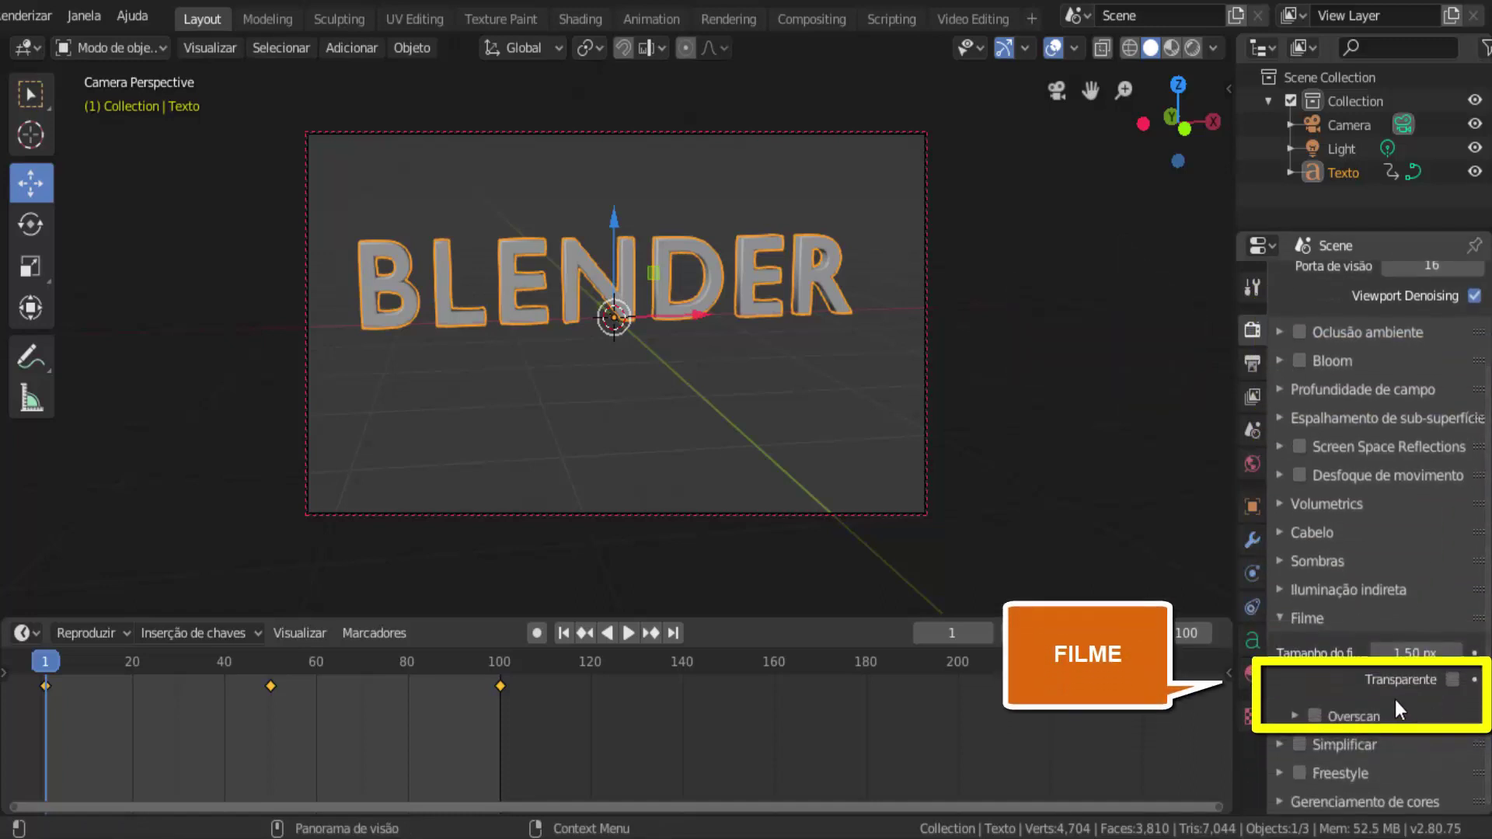
{"action": "left_click", "coordinate": [1453, 679]}
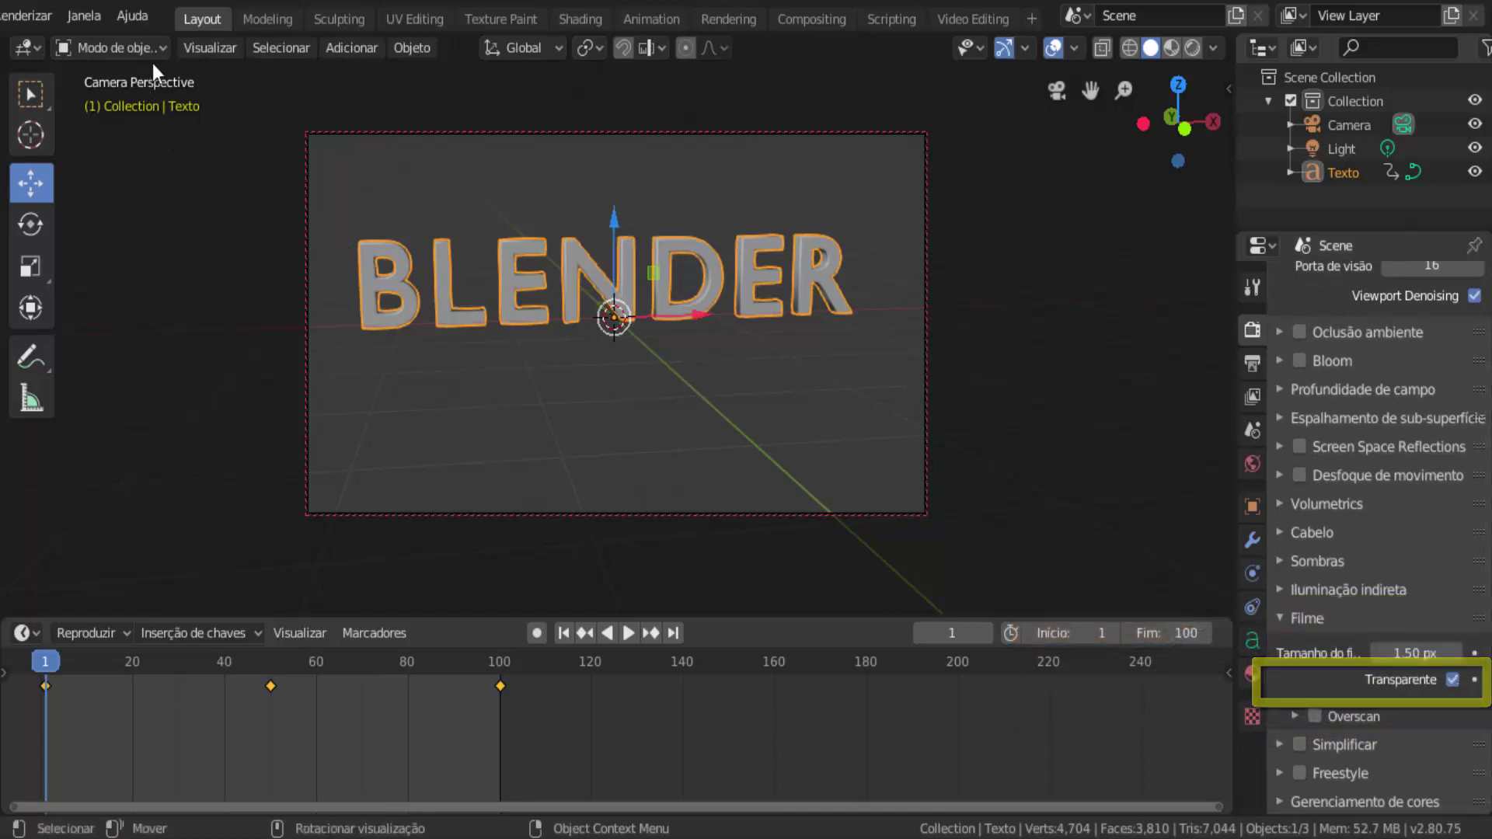
Render frame 1 as a still image to check the red text, and close the render result.
{"action": "left_click", "coordinate": [281, 21]}
{"action": "left_click", "coordinate": [221, 17]}
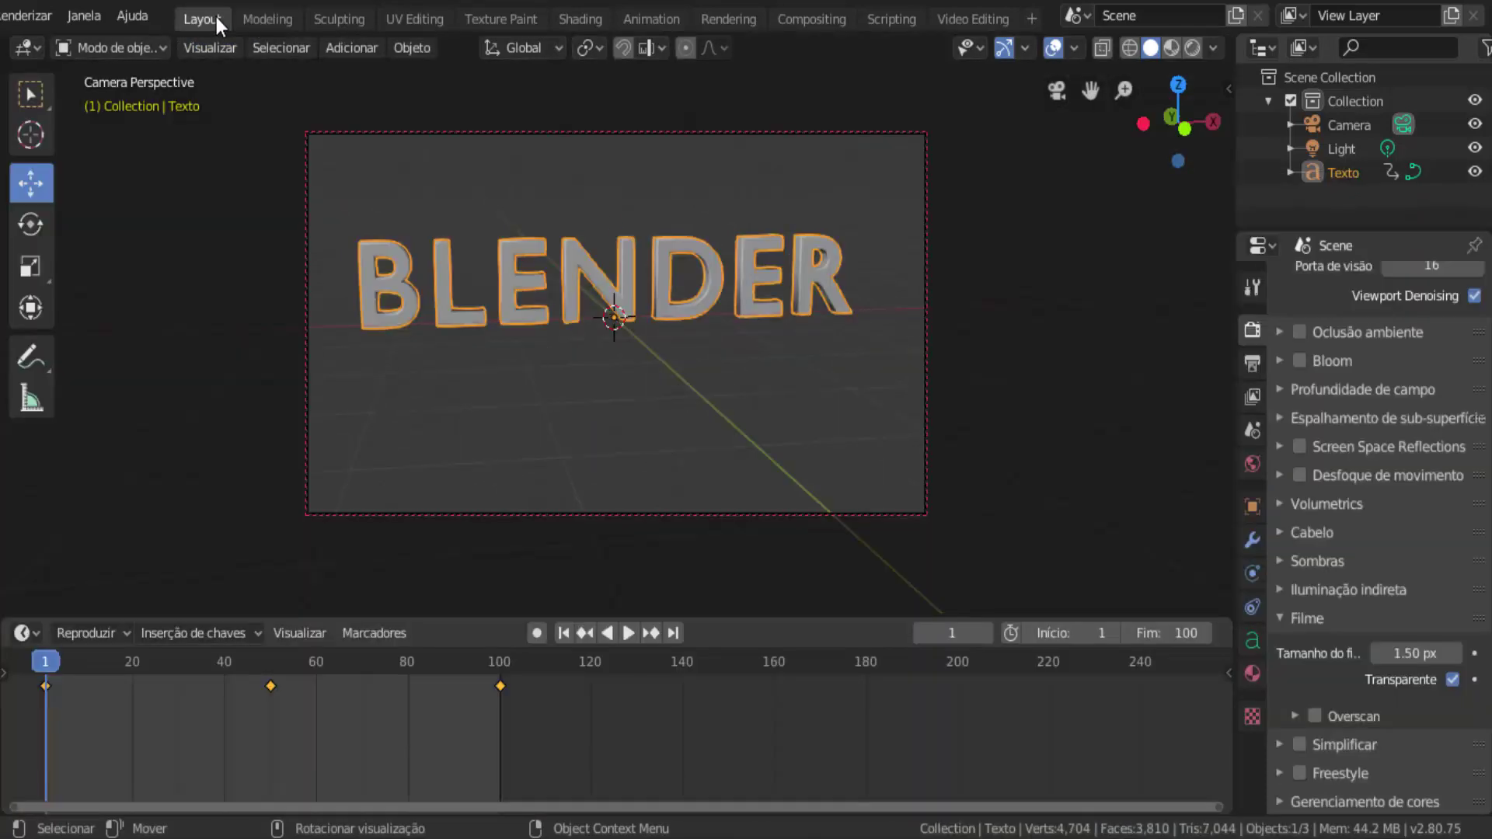
{"action": "scroll", "coordinate": [145, 16], "scroll_direction": "left", "scroll_amount": 5}
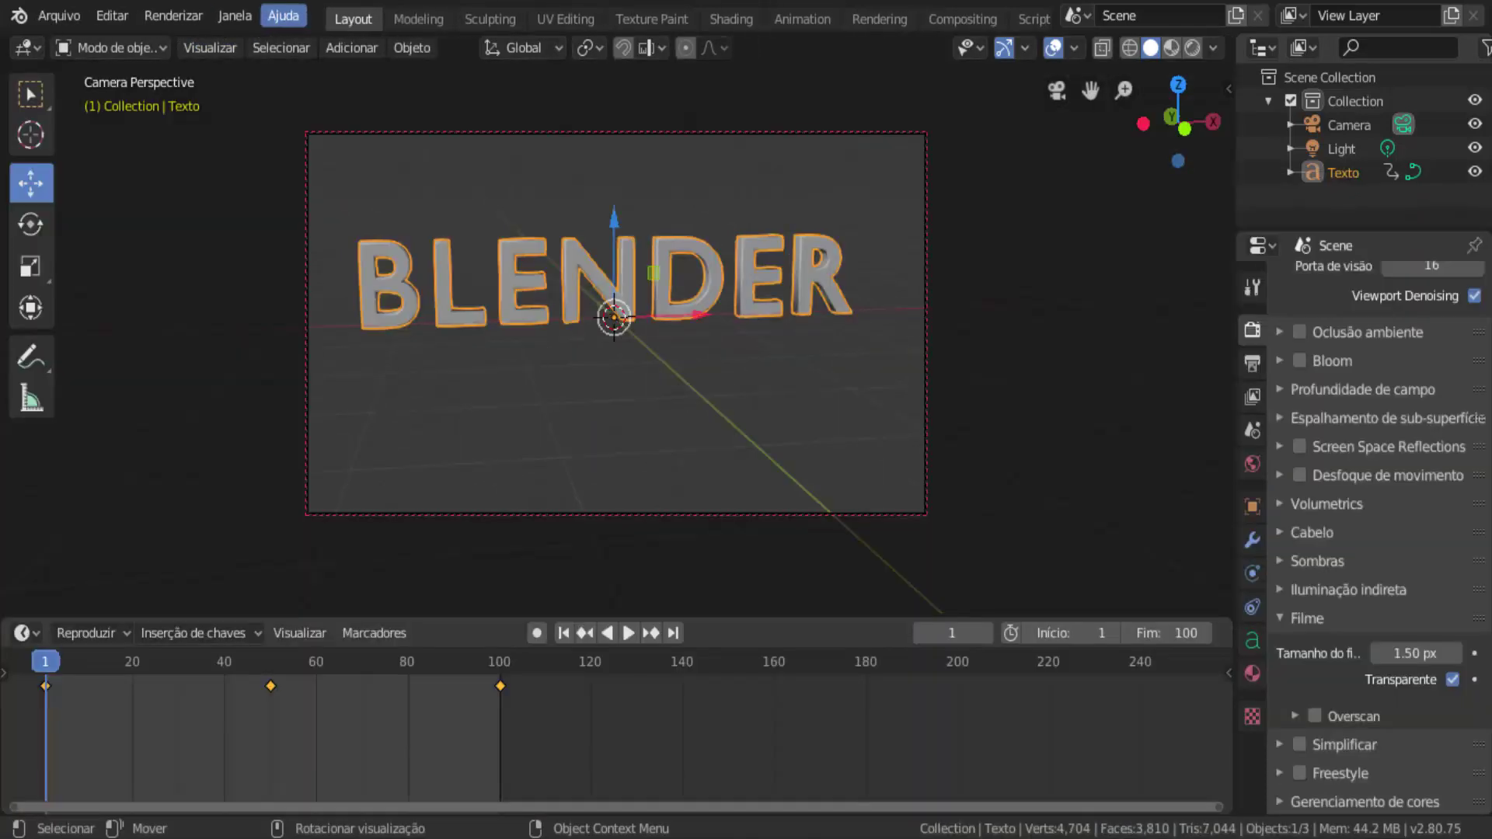
{"action": "left_click", "coordinate": [175, 17]}
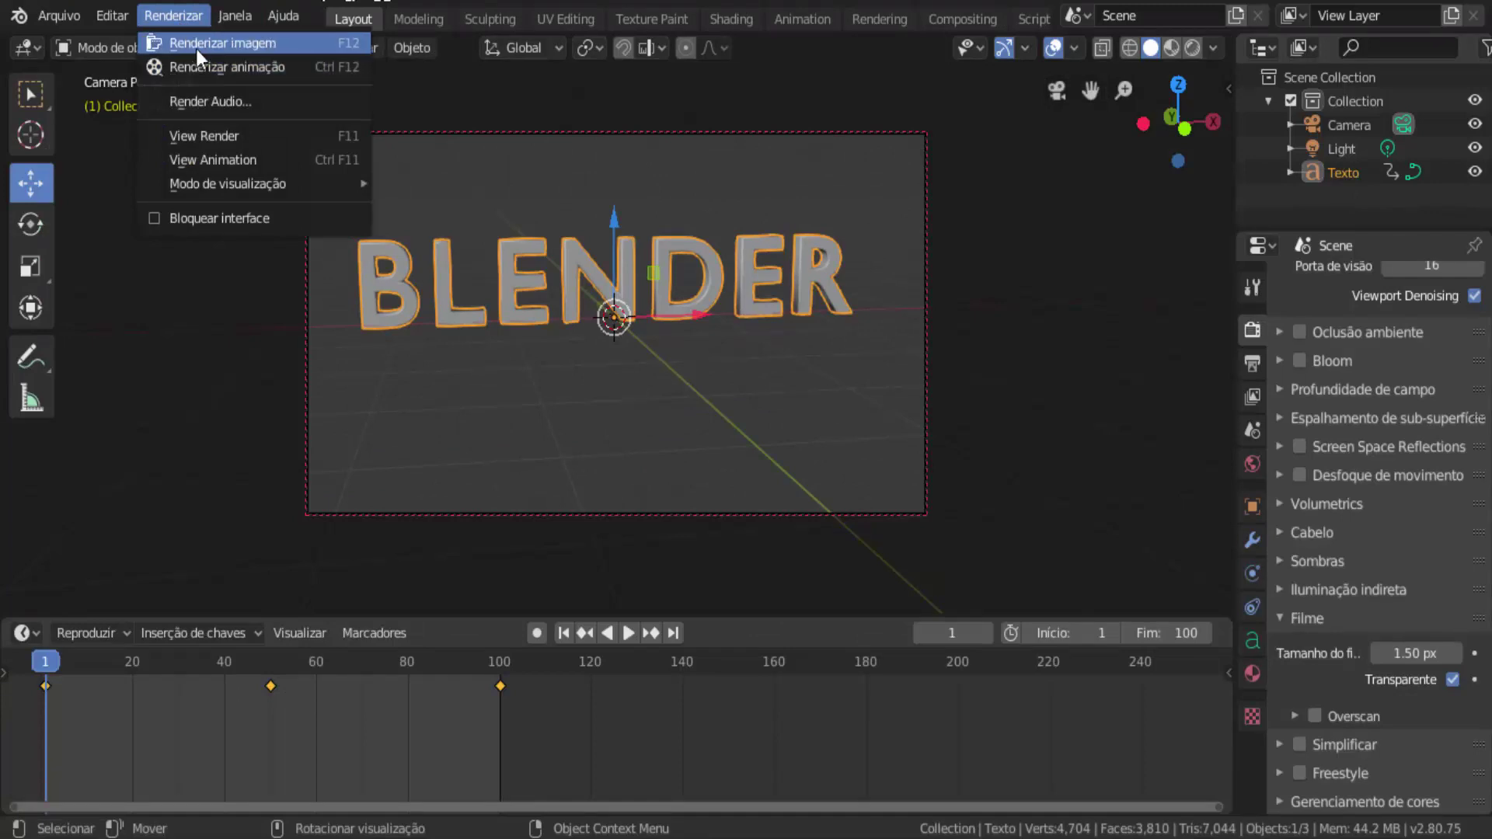
{"action": "left_click", "coordinate": [191, 47]}
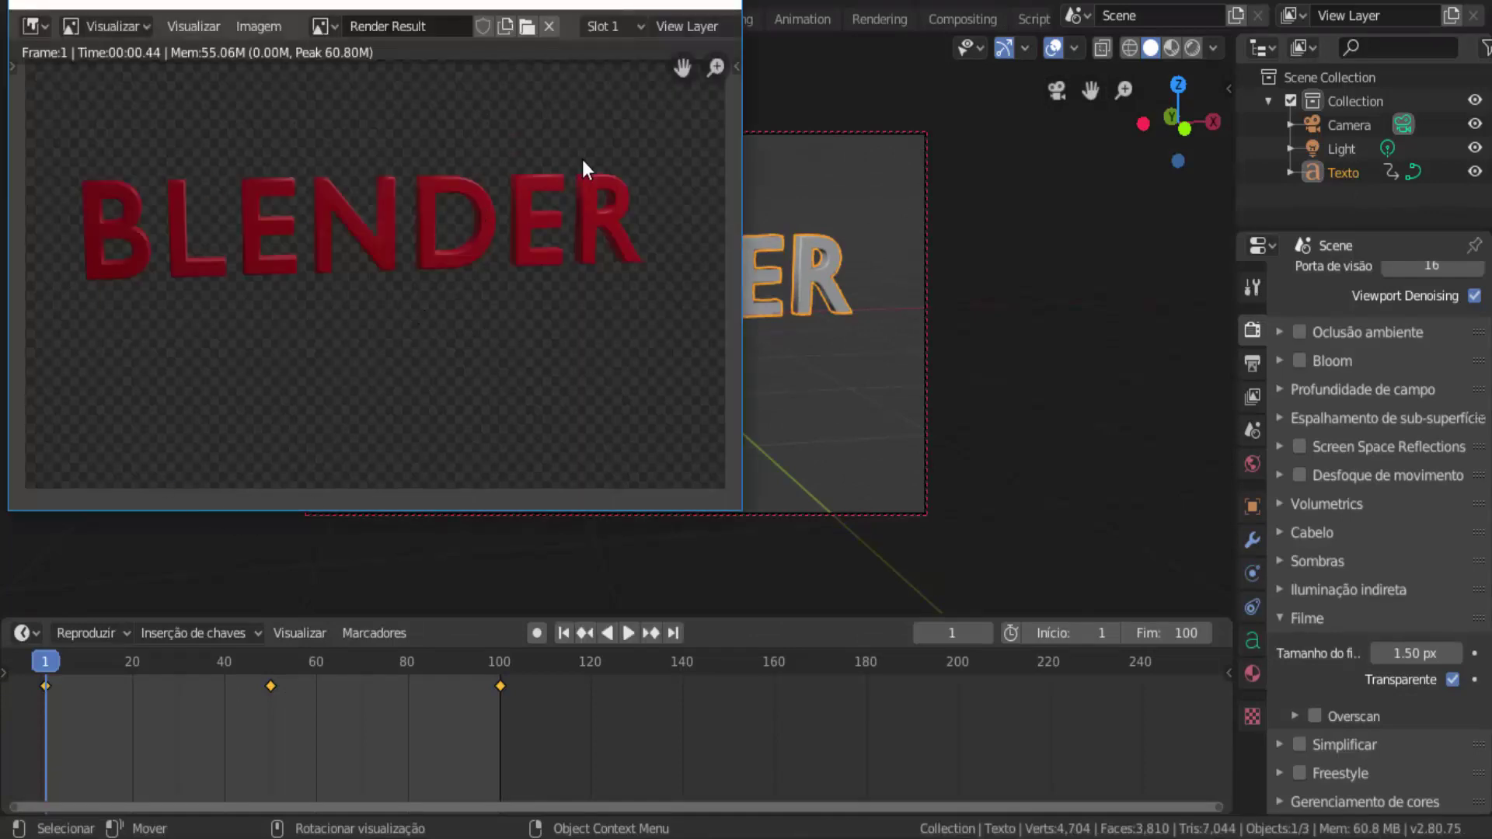
{"action": "key", "text": "Escape"}
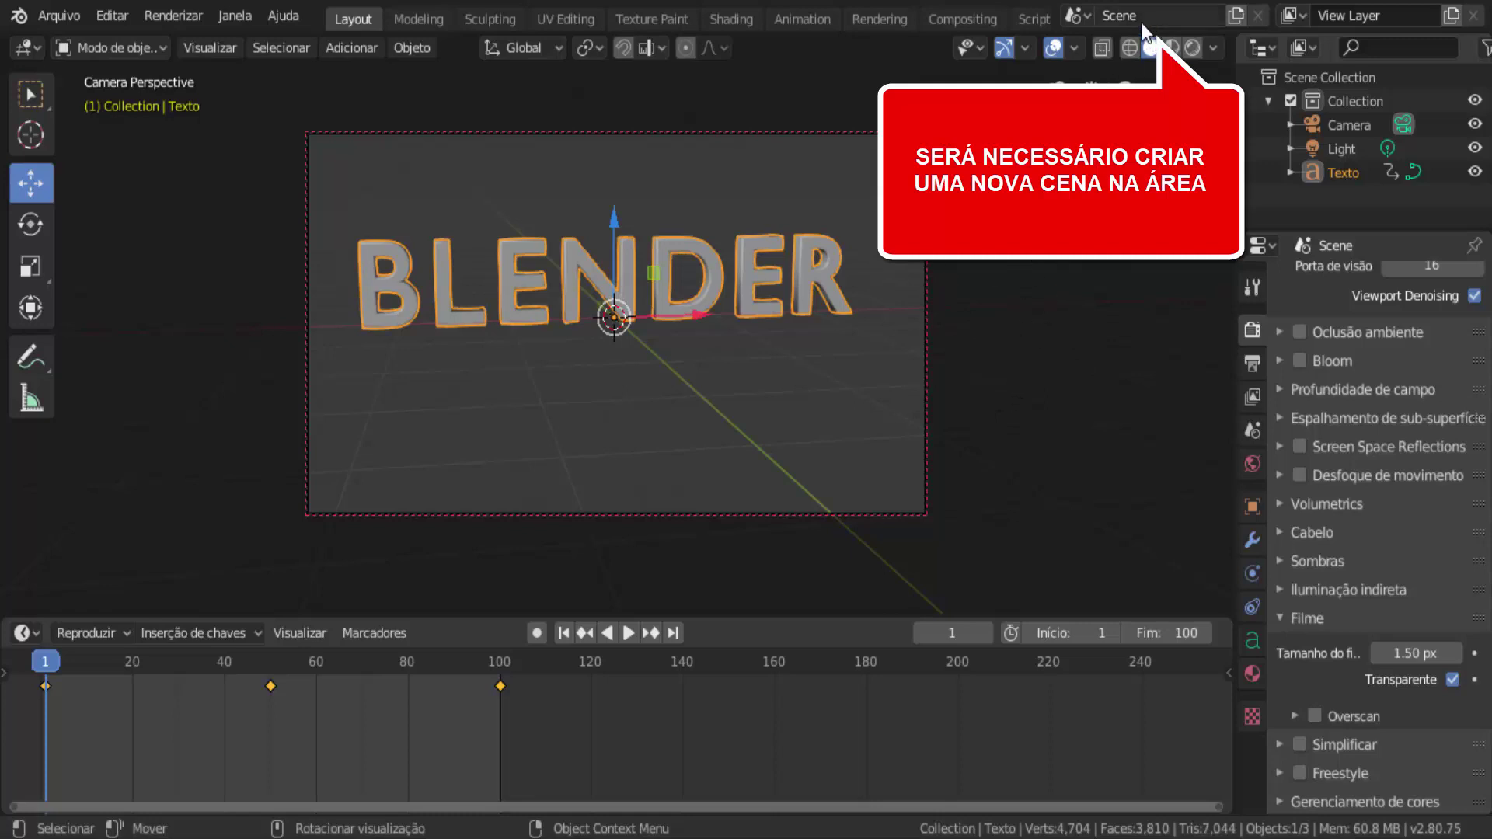
Add a new empty scene with default settings and check the scene list, keeping the new scene active.
{"action": "left_click", "coordinate": [1086, 17]}
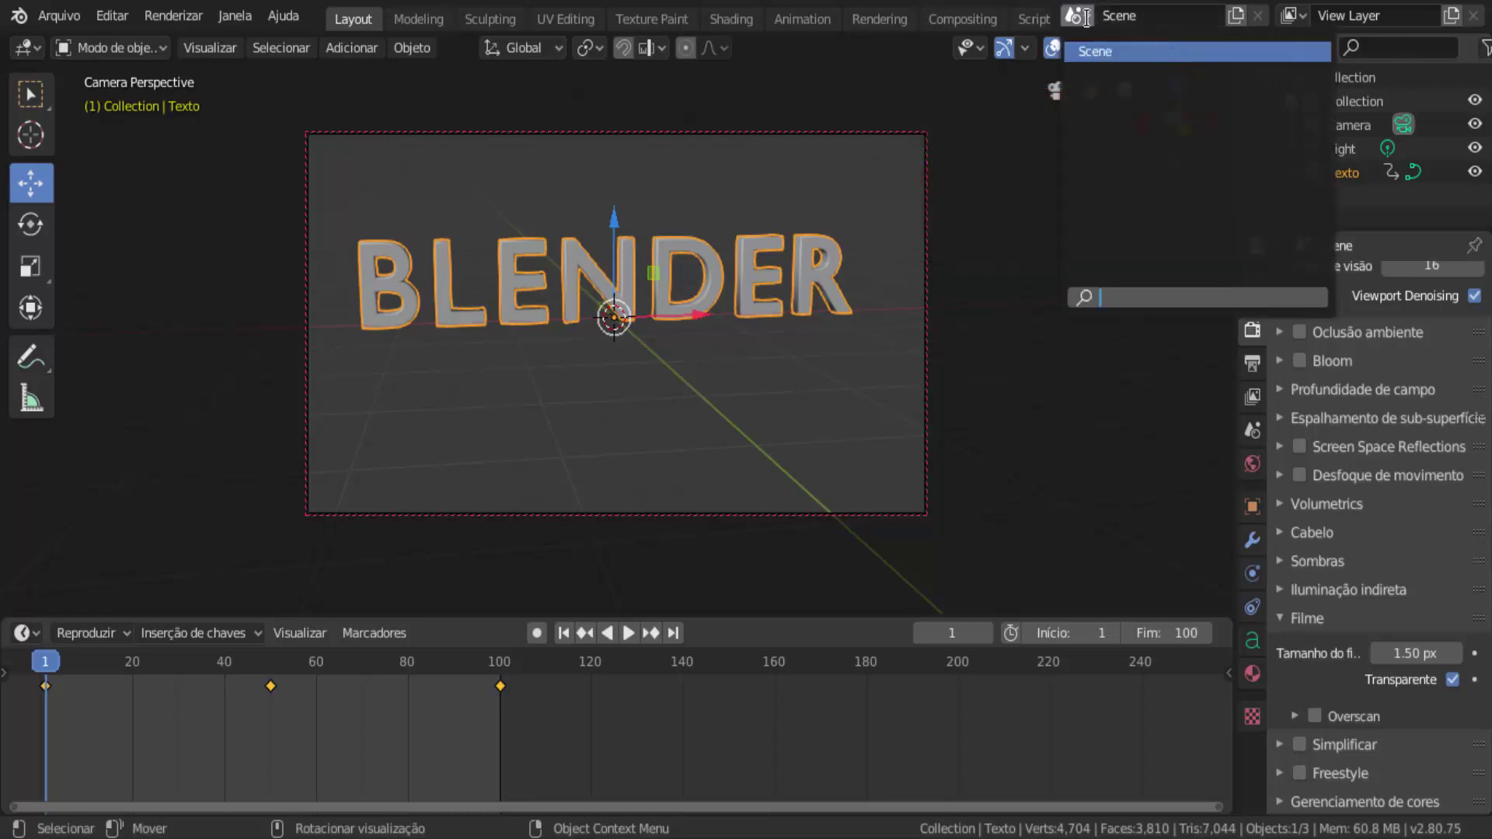
{"action": "left_click", "coordinate": [1233, 14]}
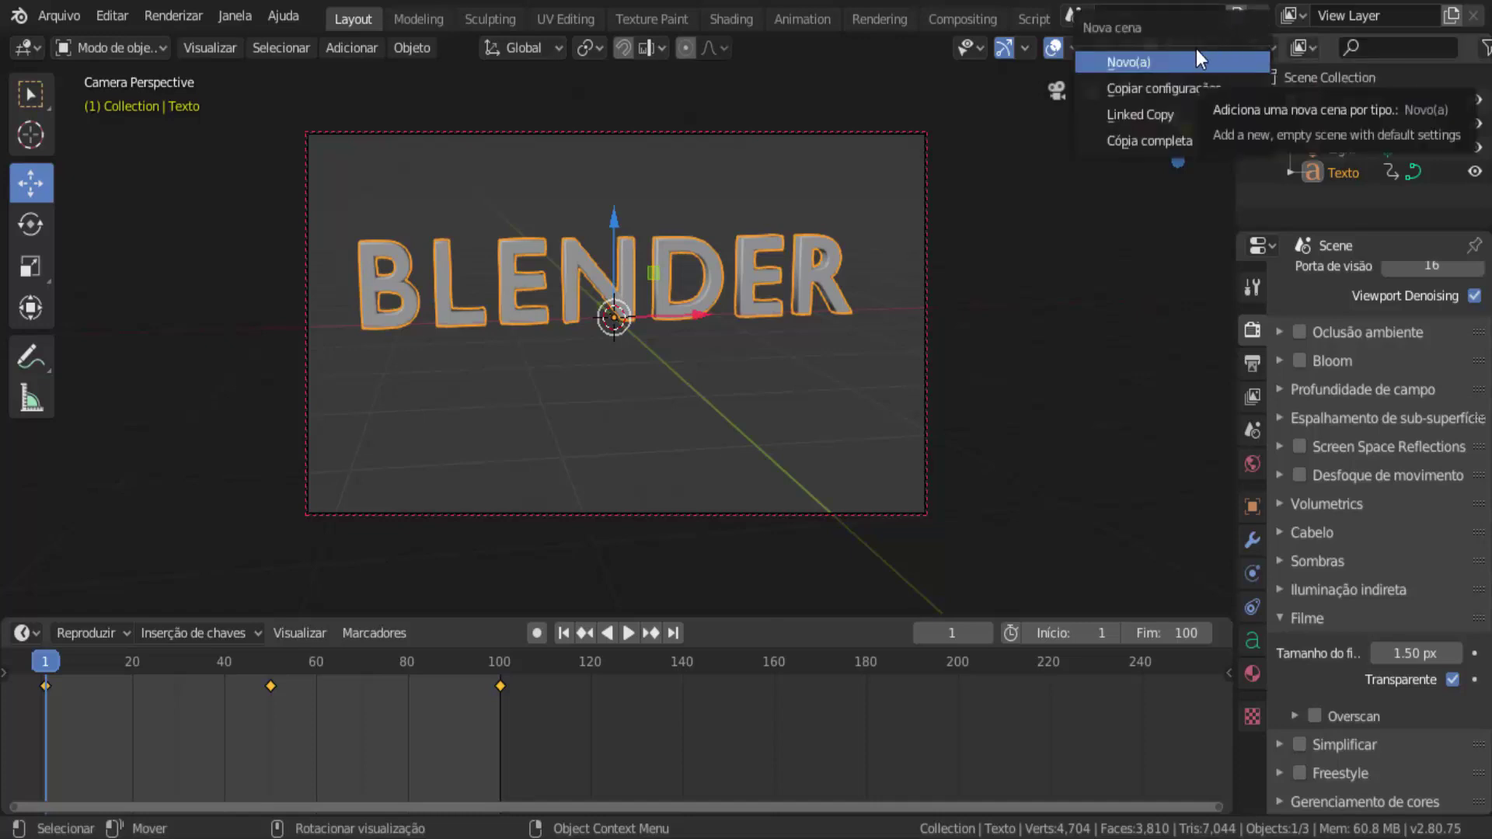
{"action": "left_click", "coordinate": [1144, 65]}
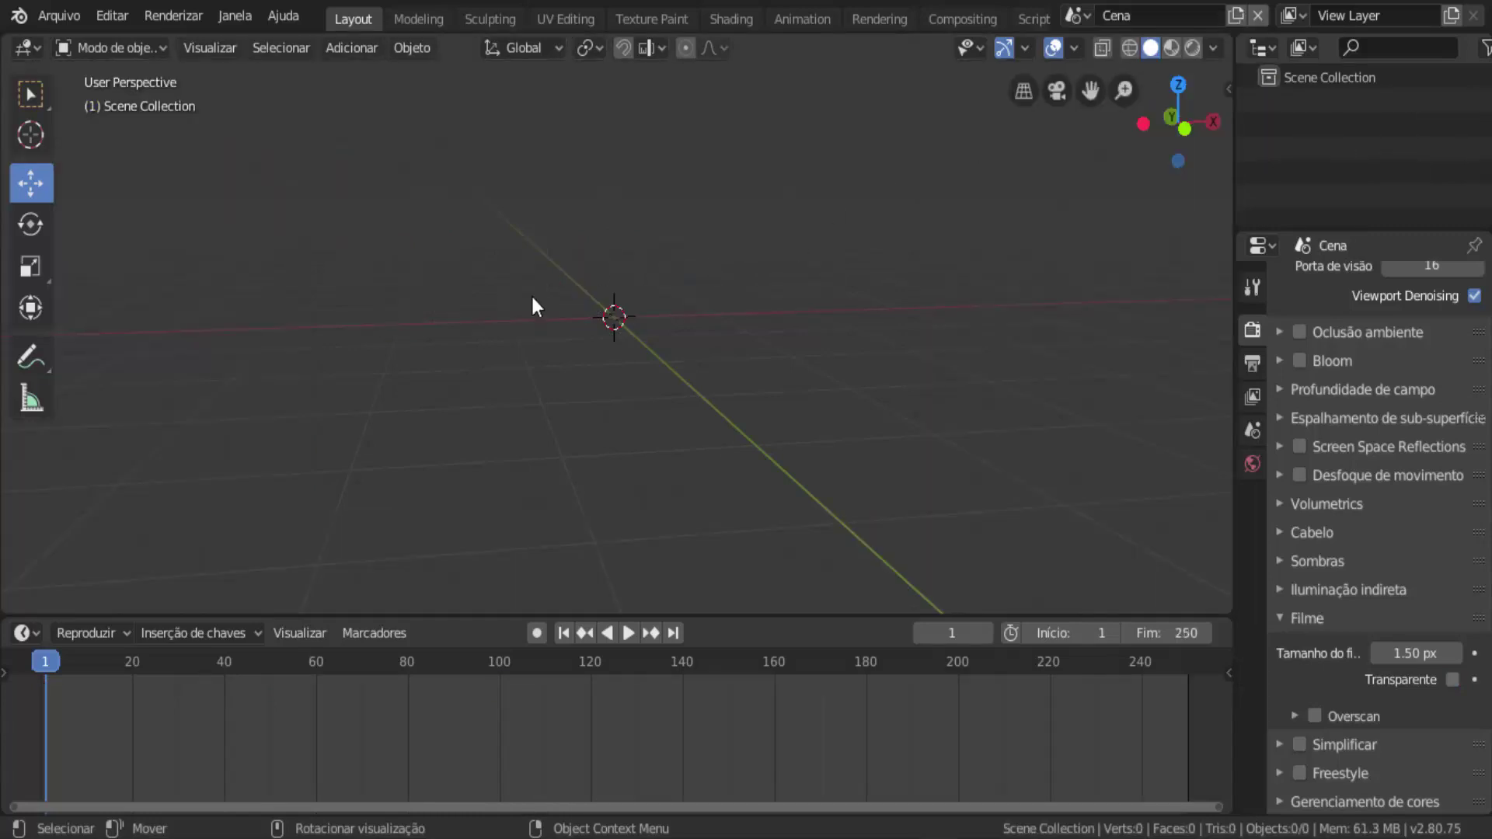
{"action": "left_click", "coordinate": [1088, 18]}
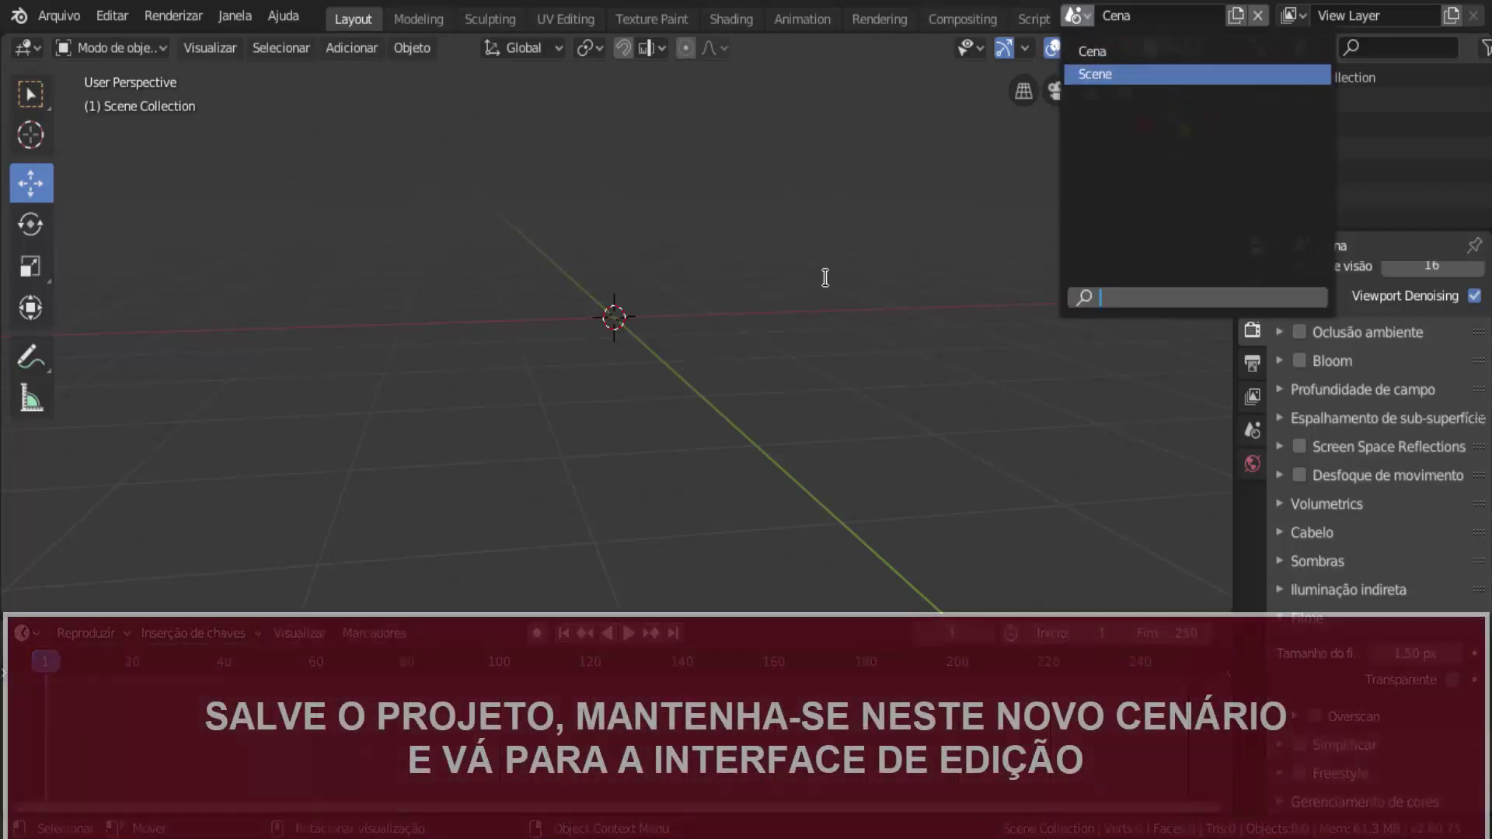
{"action": "left_click", "coordinate": [825, 278]}
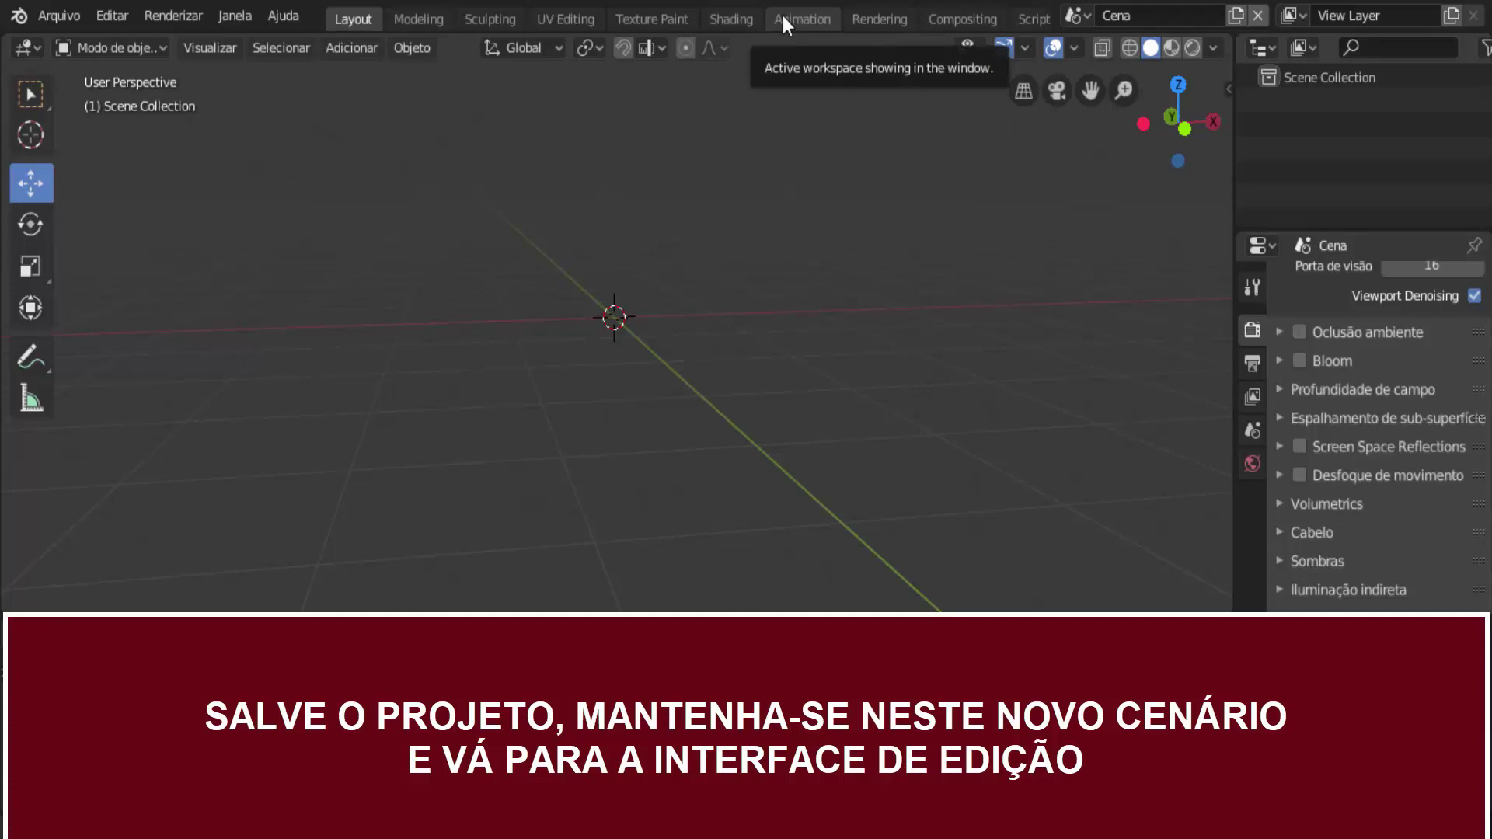
Switch to the Video Editing workspace and add the scene named Scene as a strip in the sequencer.
{"action": "middle_click_drag", "start_coordinate": [782, 16], "coordinate": [561, 17]}
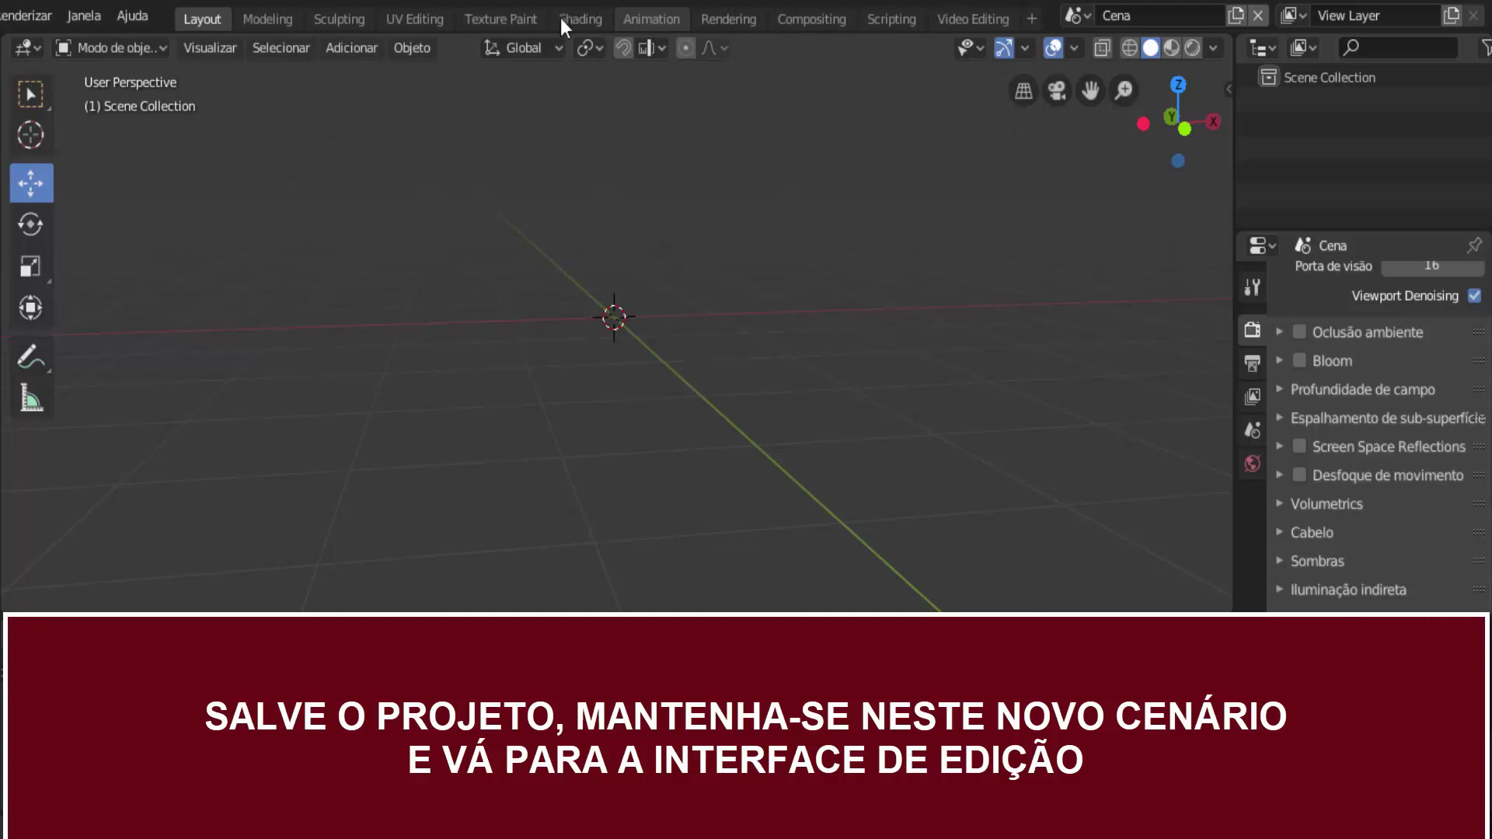
{"action": "left_click", "coordinate": [958, 18]}
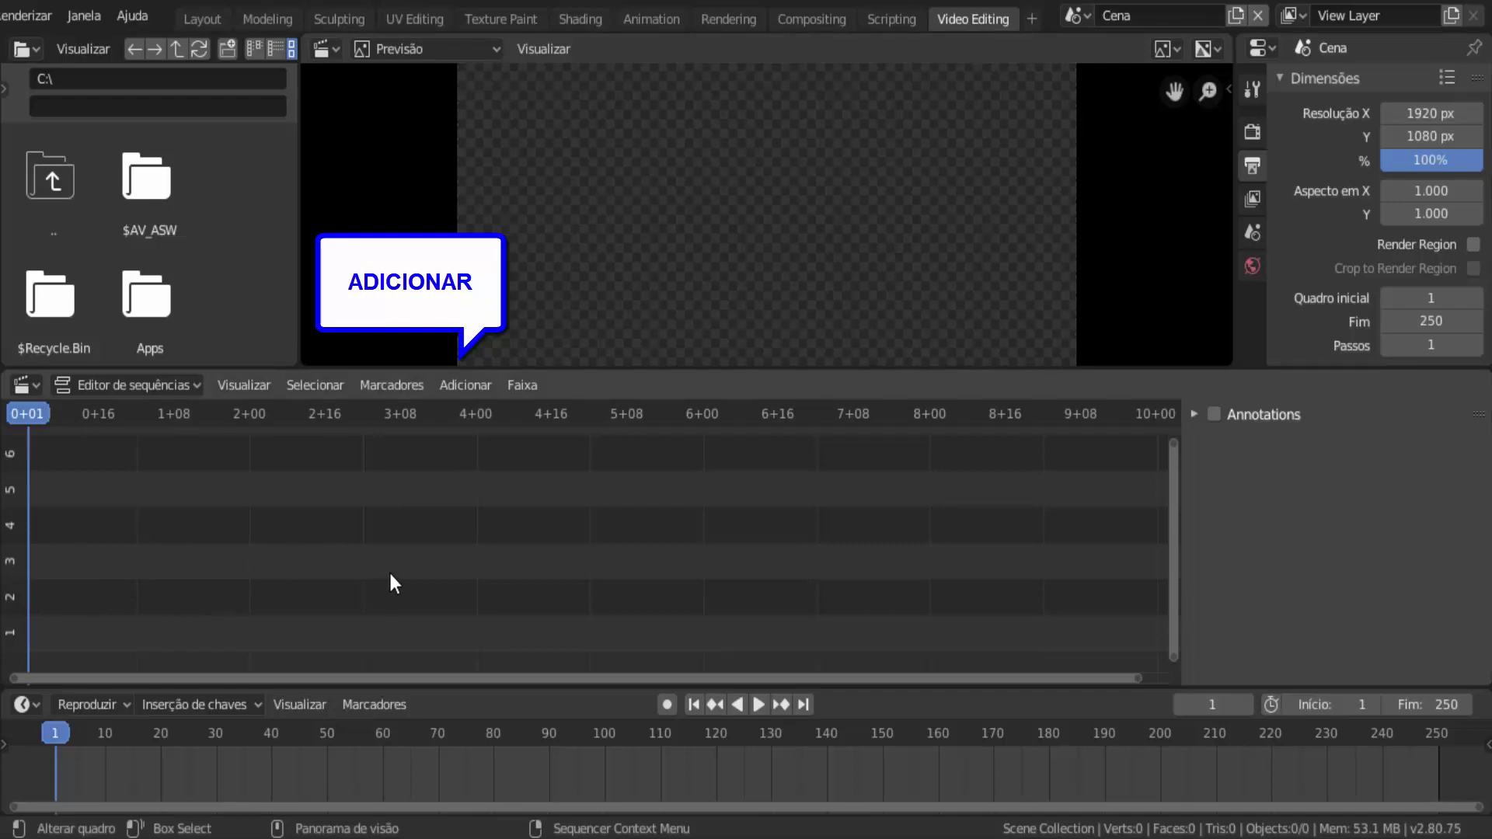
{"action": "left_click", "coordinate": [473, 386]}
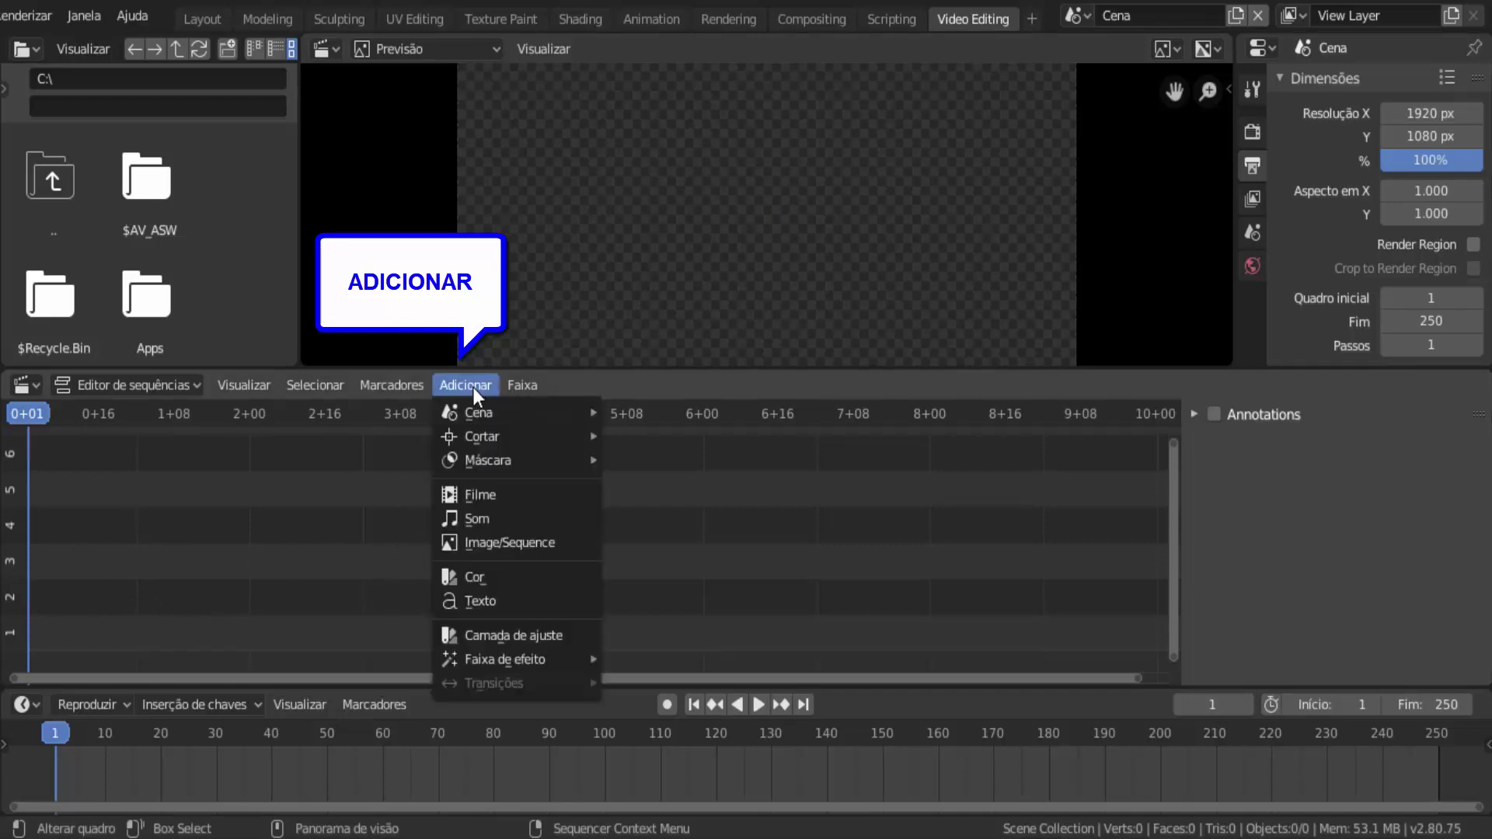
{"action": "mouse_move", "coordinate": [480, 414]}
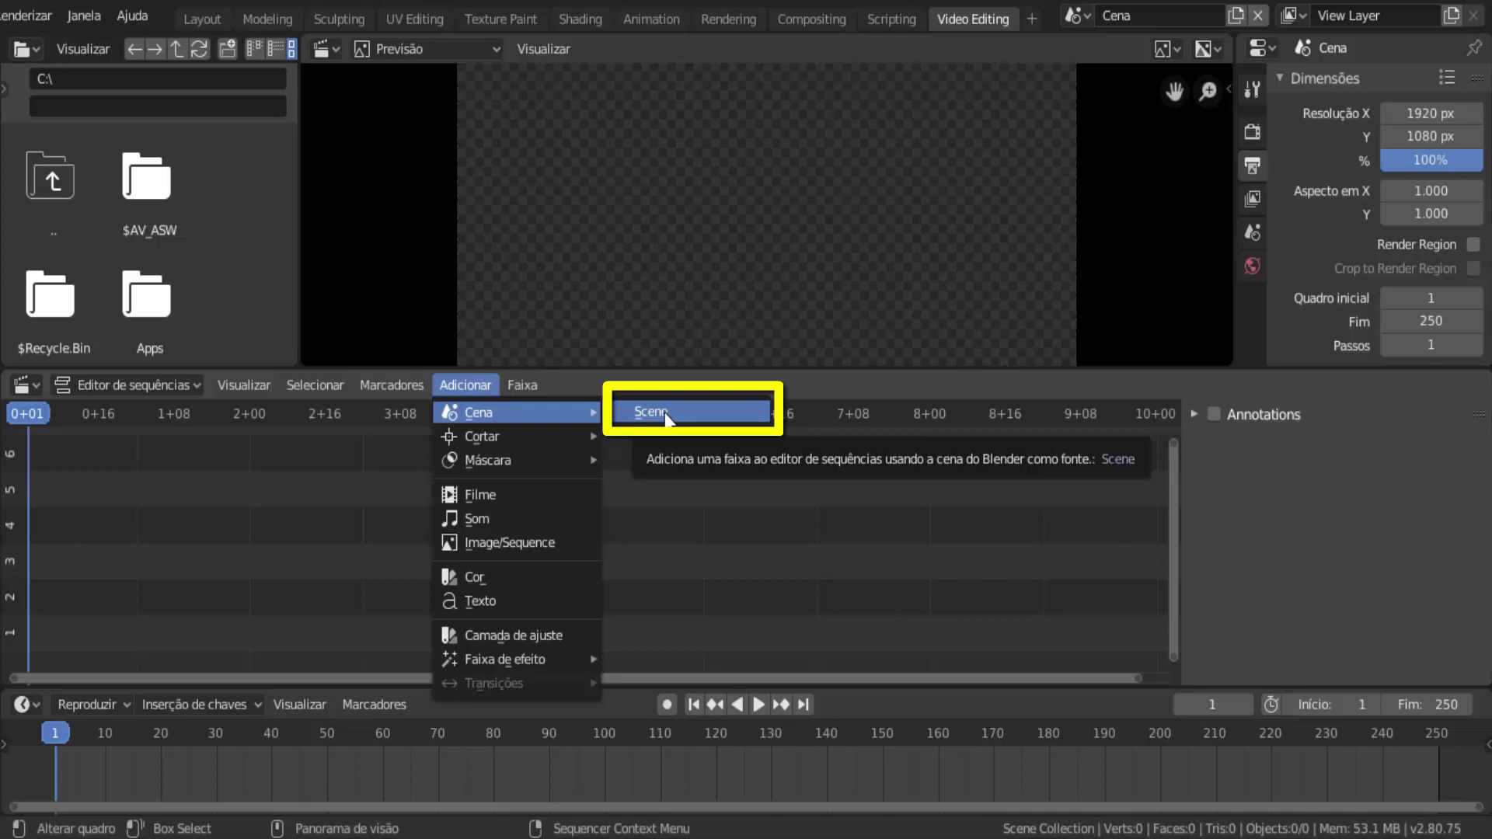
{"action": "left_click", "coordinate": [665, 413]}
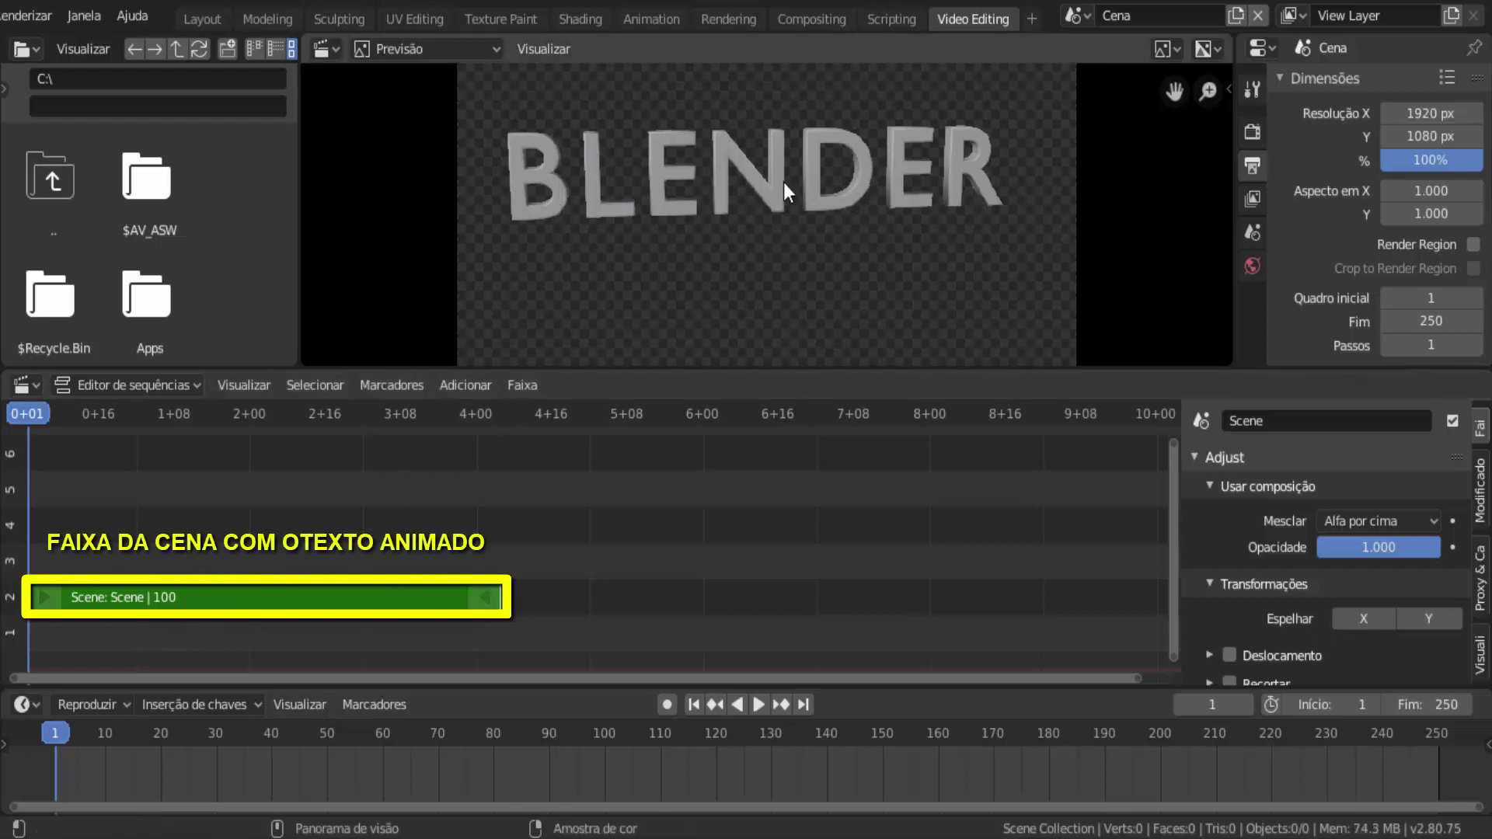
Play back the scene strip in the sequencer preview, stop it and return the playhead to frame 1.
{"action": "left_click", "coordinate": [753, 705]}
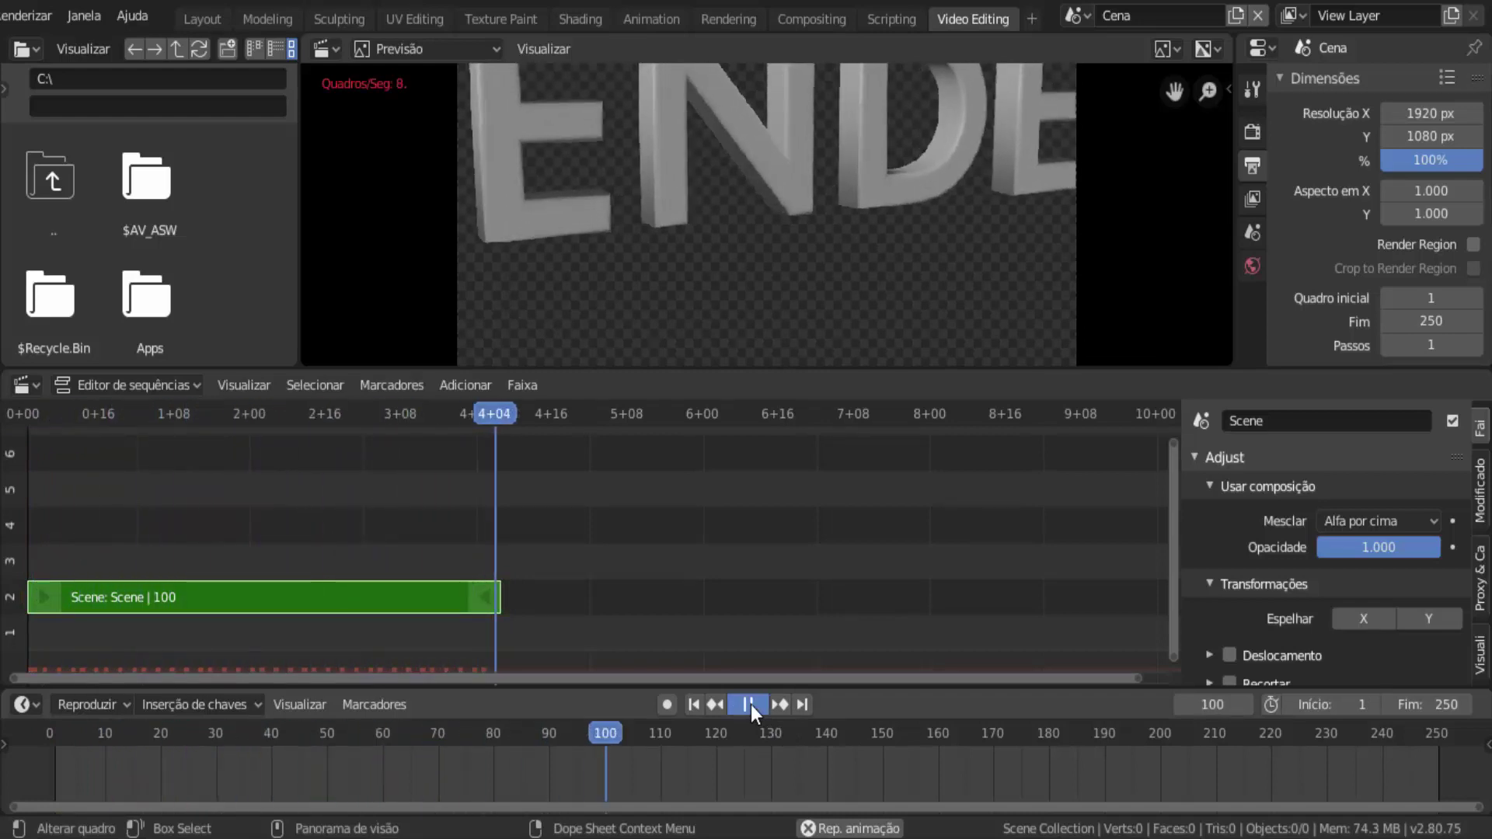
{"action": "left_click", "coordinate": [751, 704]}
{"action": "left_click", "coordinate": [696, 705]}
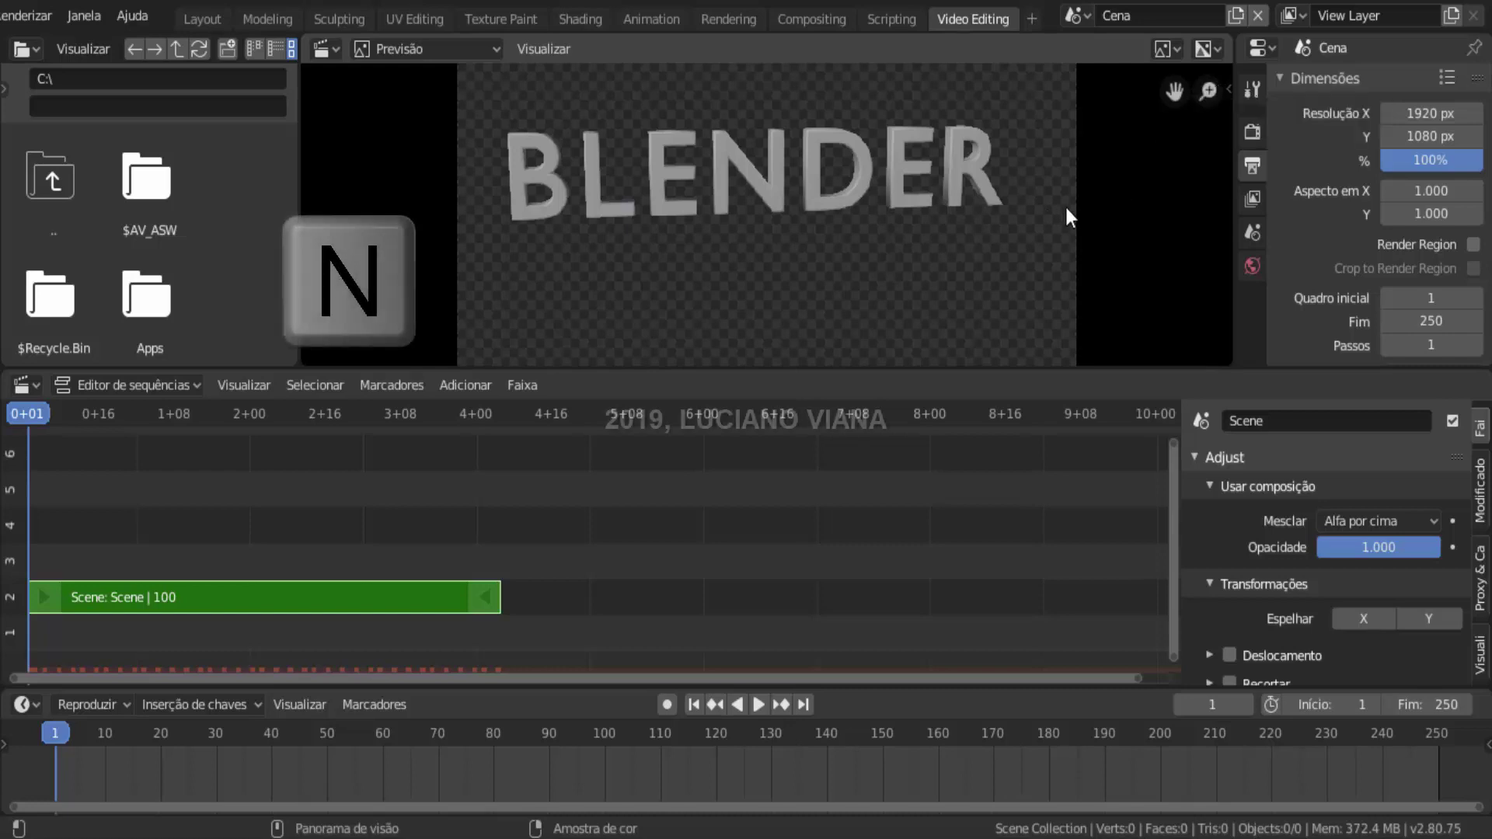
Show the preview's settings sidebar and set the scene strip's Preview Shading to Look Dev.
{"action": "key", "text": "n"}
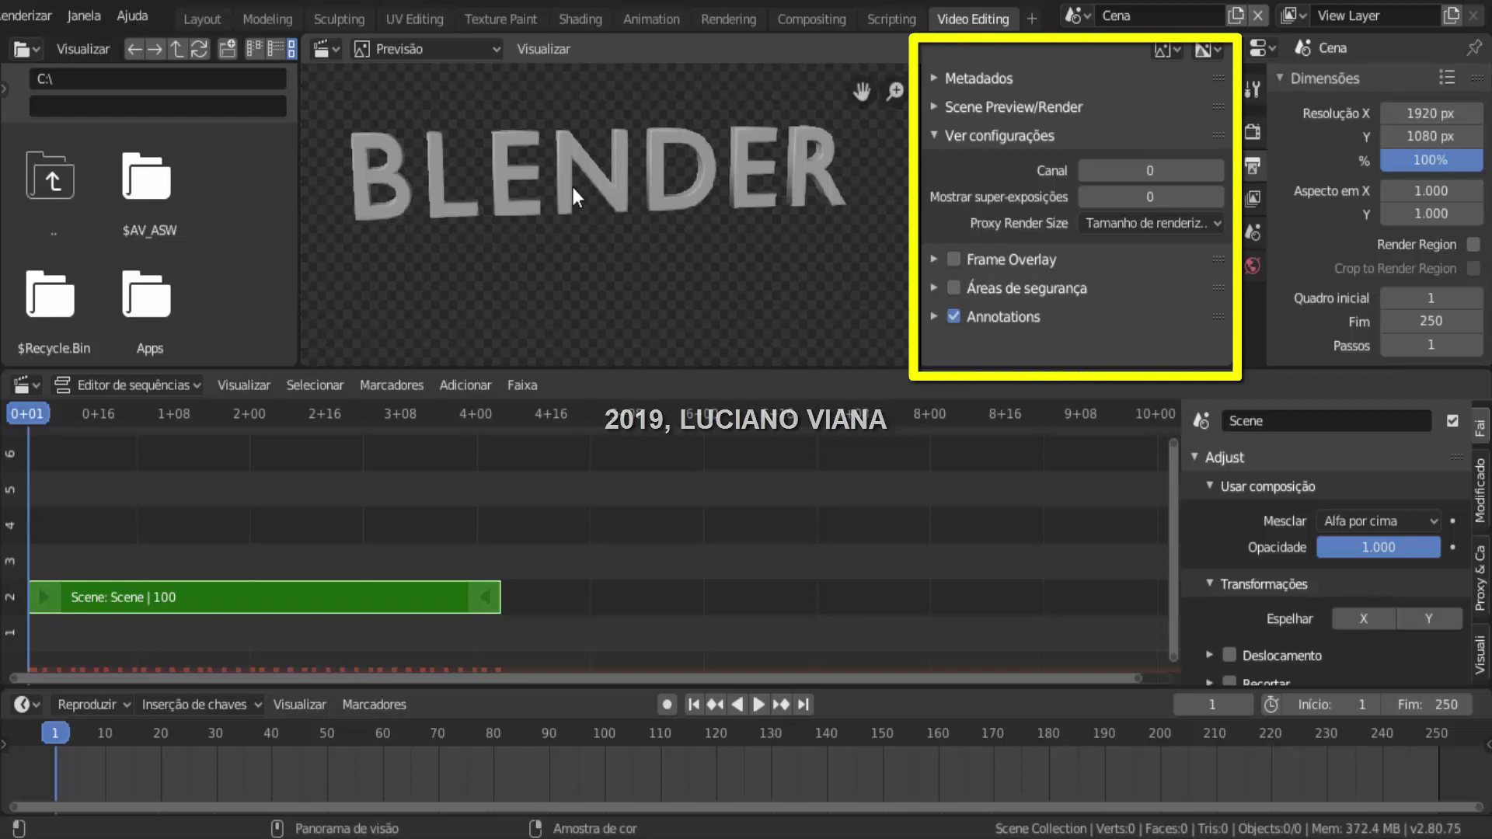
{"action": "left_click", "coordinate": [934, 106]}
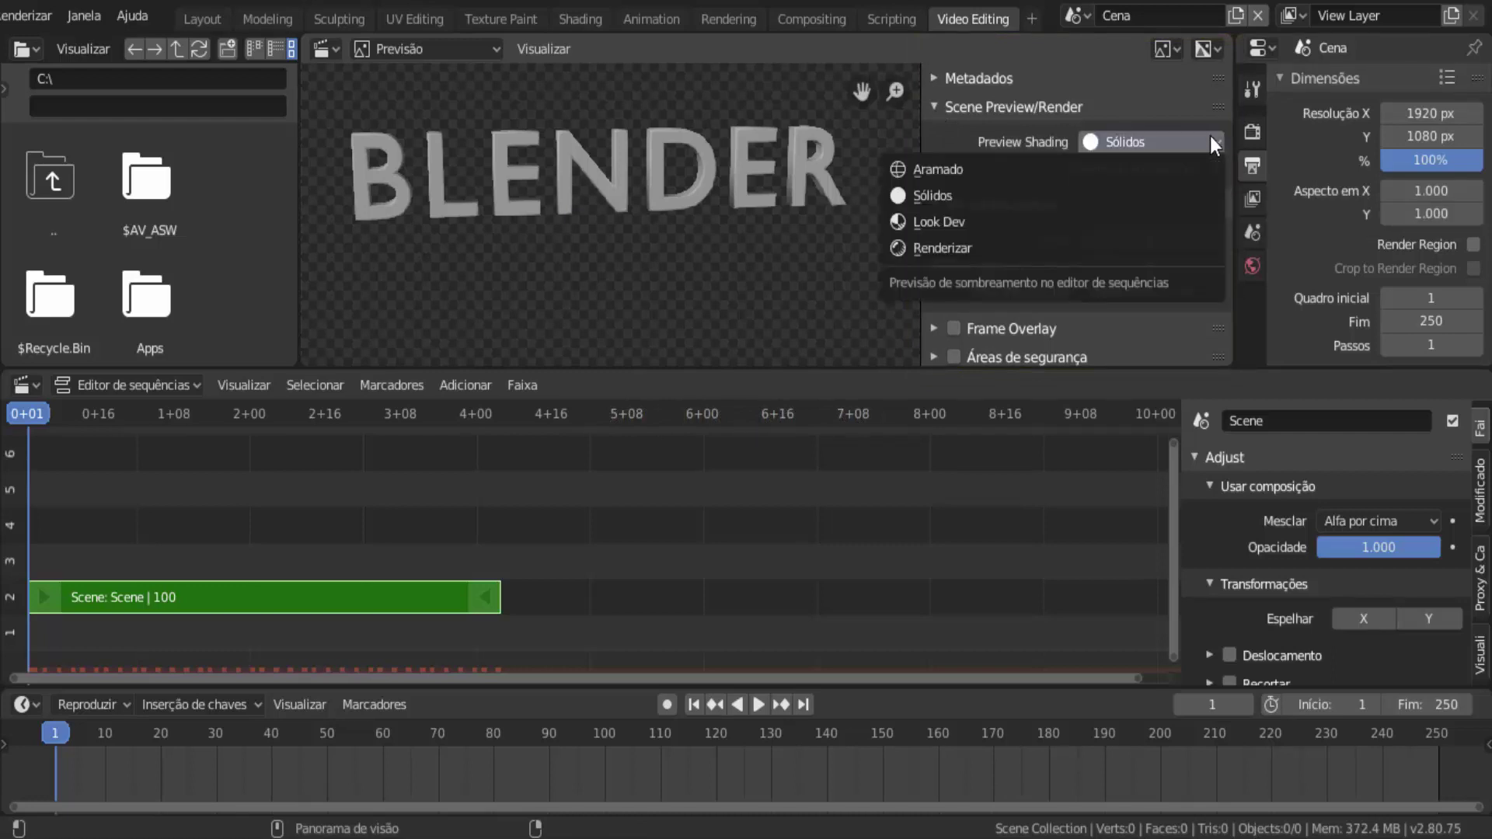
{"action": "left_click", "coordinate": [941, 218]}
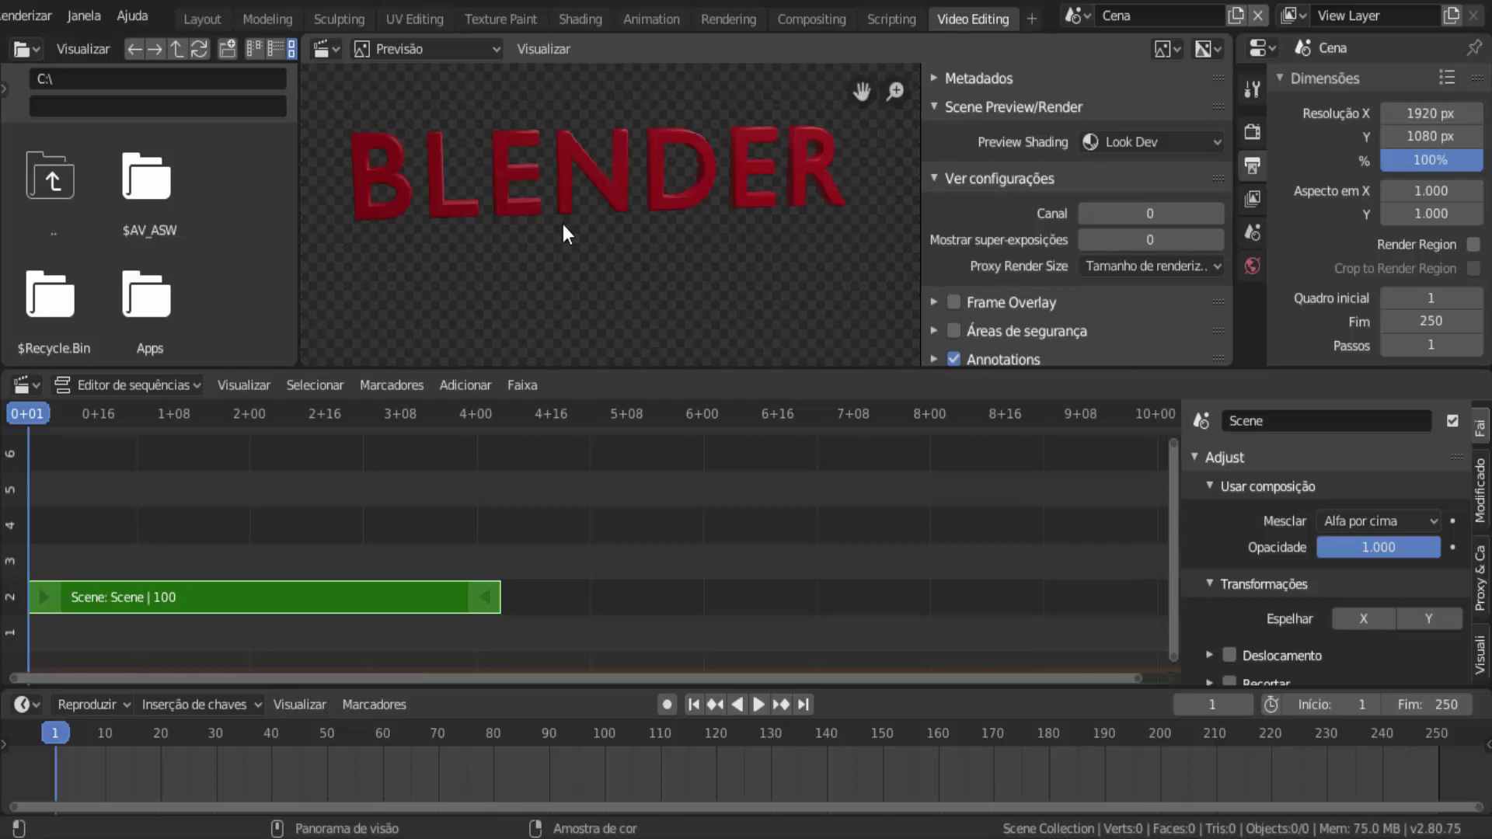
Play the Look Dev preview of the text twice, restarting from frame 1 in between, and stop it.
{"action": "left_click", "coordinate": [759, 705]}
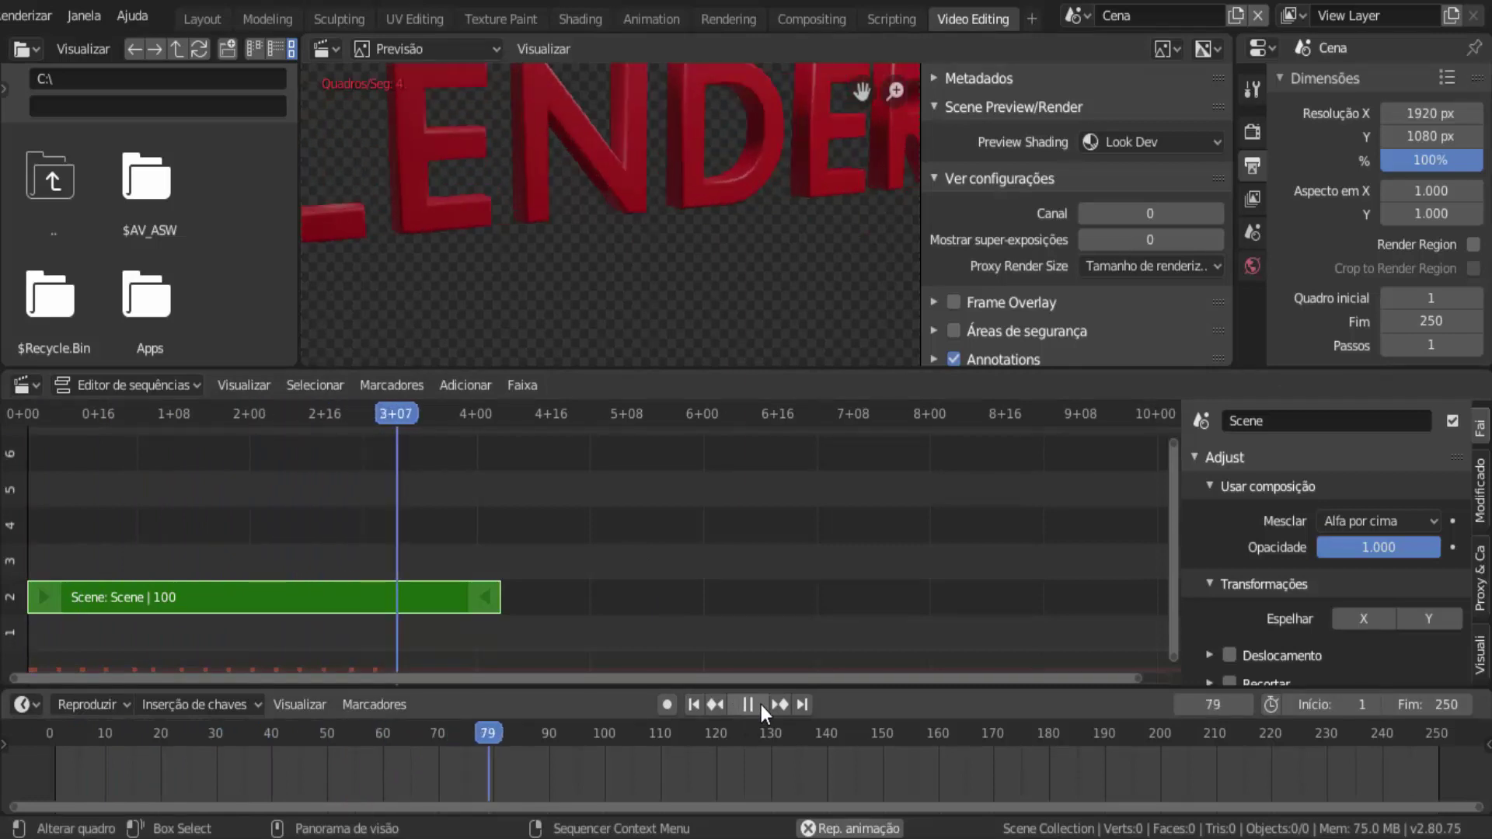
{"action": "left_click", "coordinate": [762, 705]}
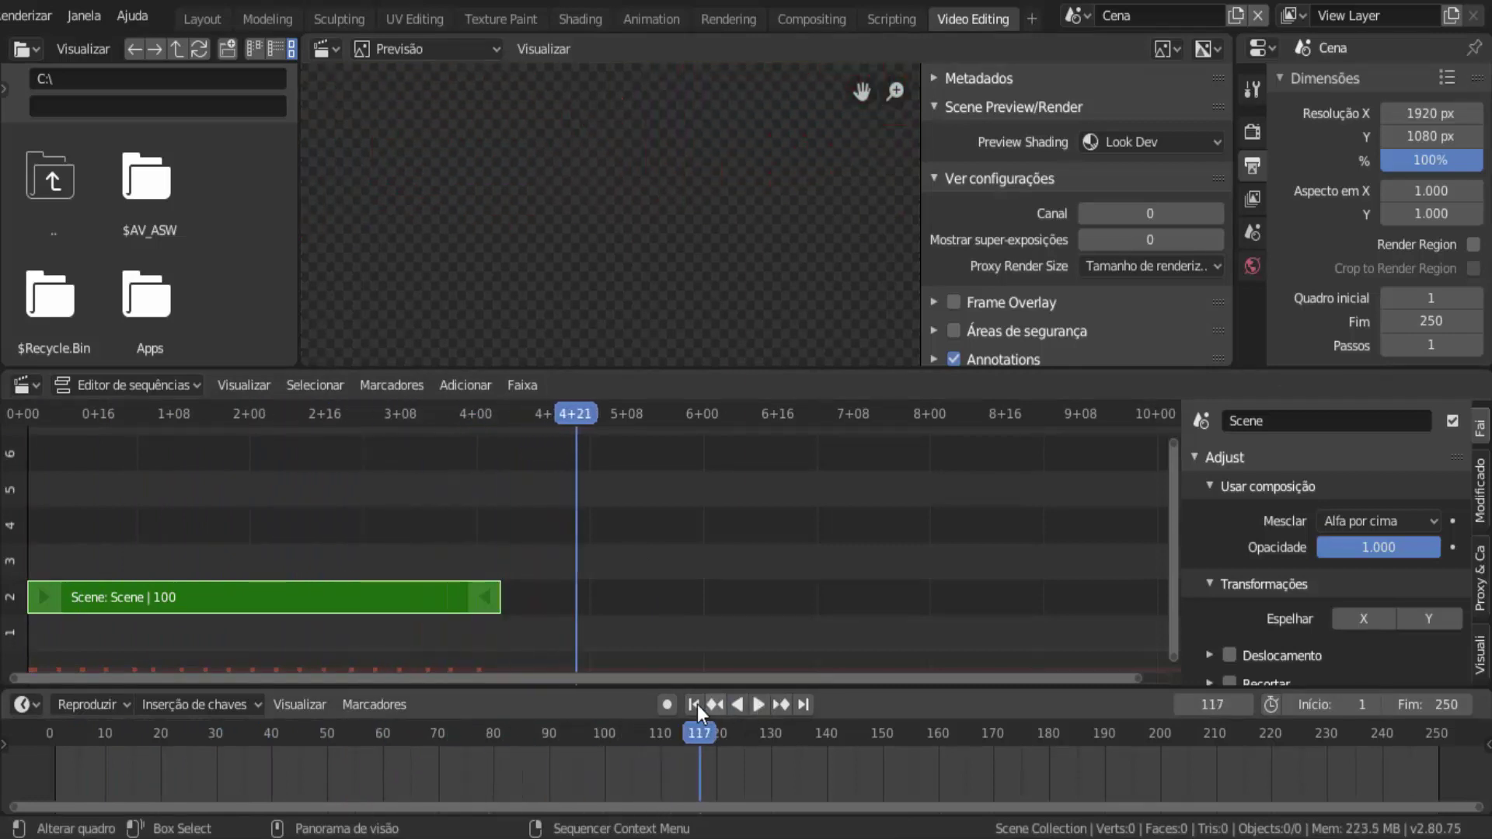
{"action": "left_click", "coordinate": [694, 704]}
{"action": "left_click", "coordinate": [759, 706]}
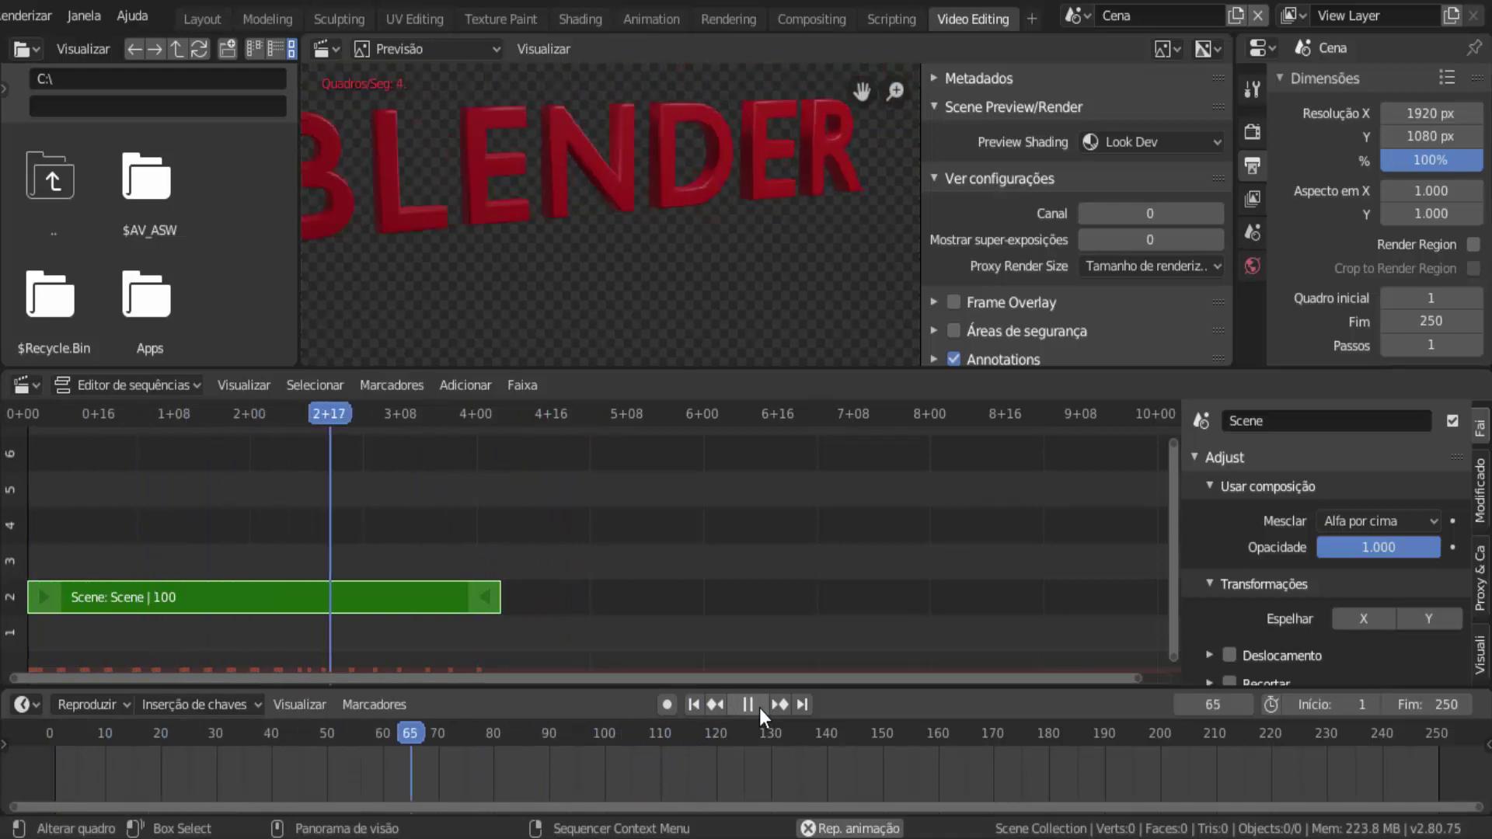
{"action": "left_click", "coordinate": [748, 705]}
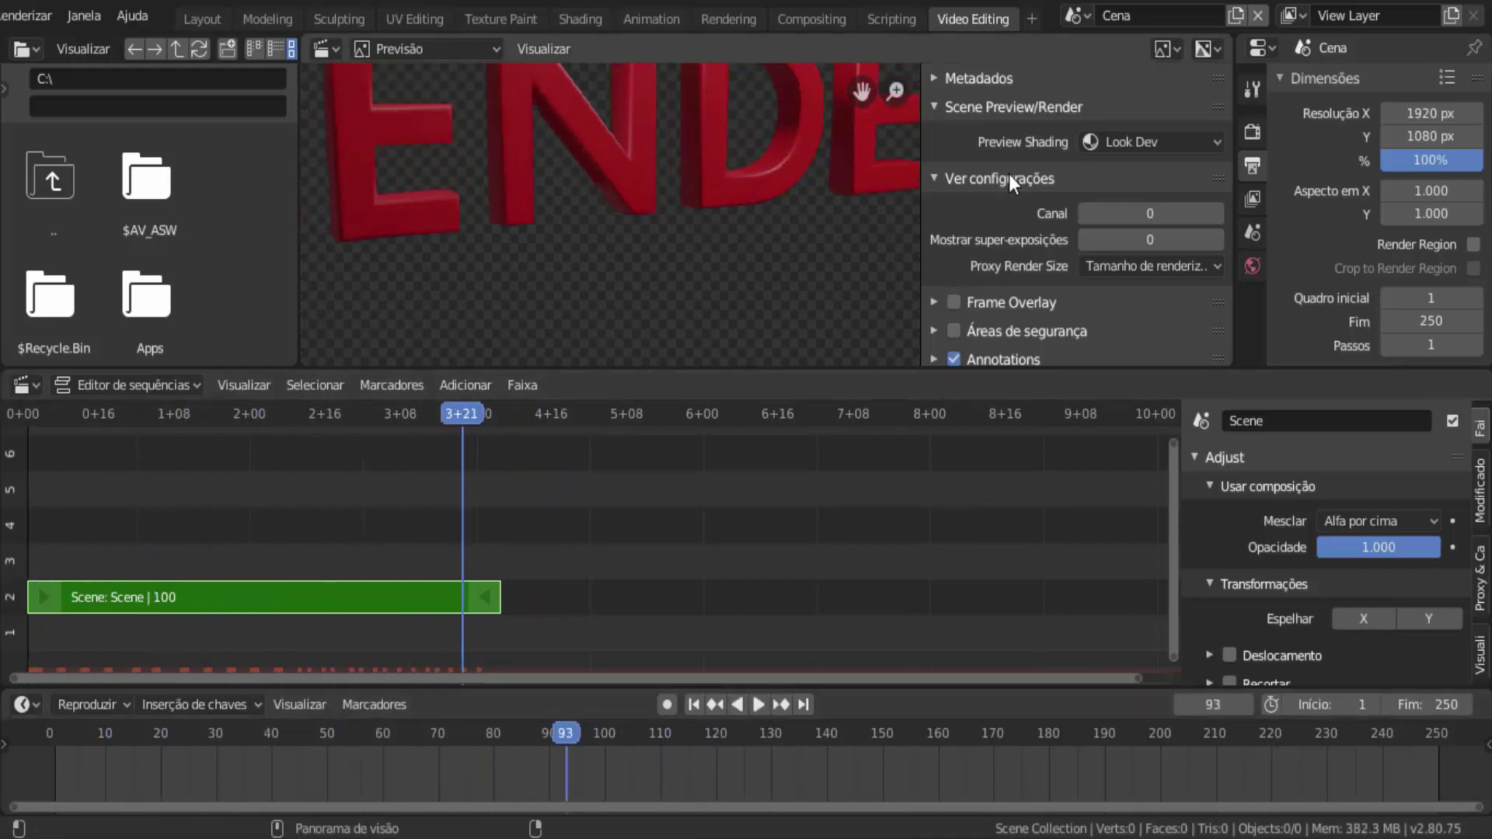
Set the Preview Shading back to Sólidos and hide the preview's settings sidebar.
{"action": "left_click", "coordinate": [1130, 142]}
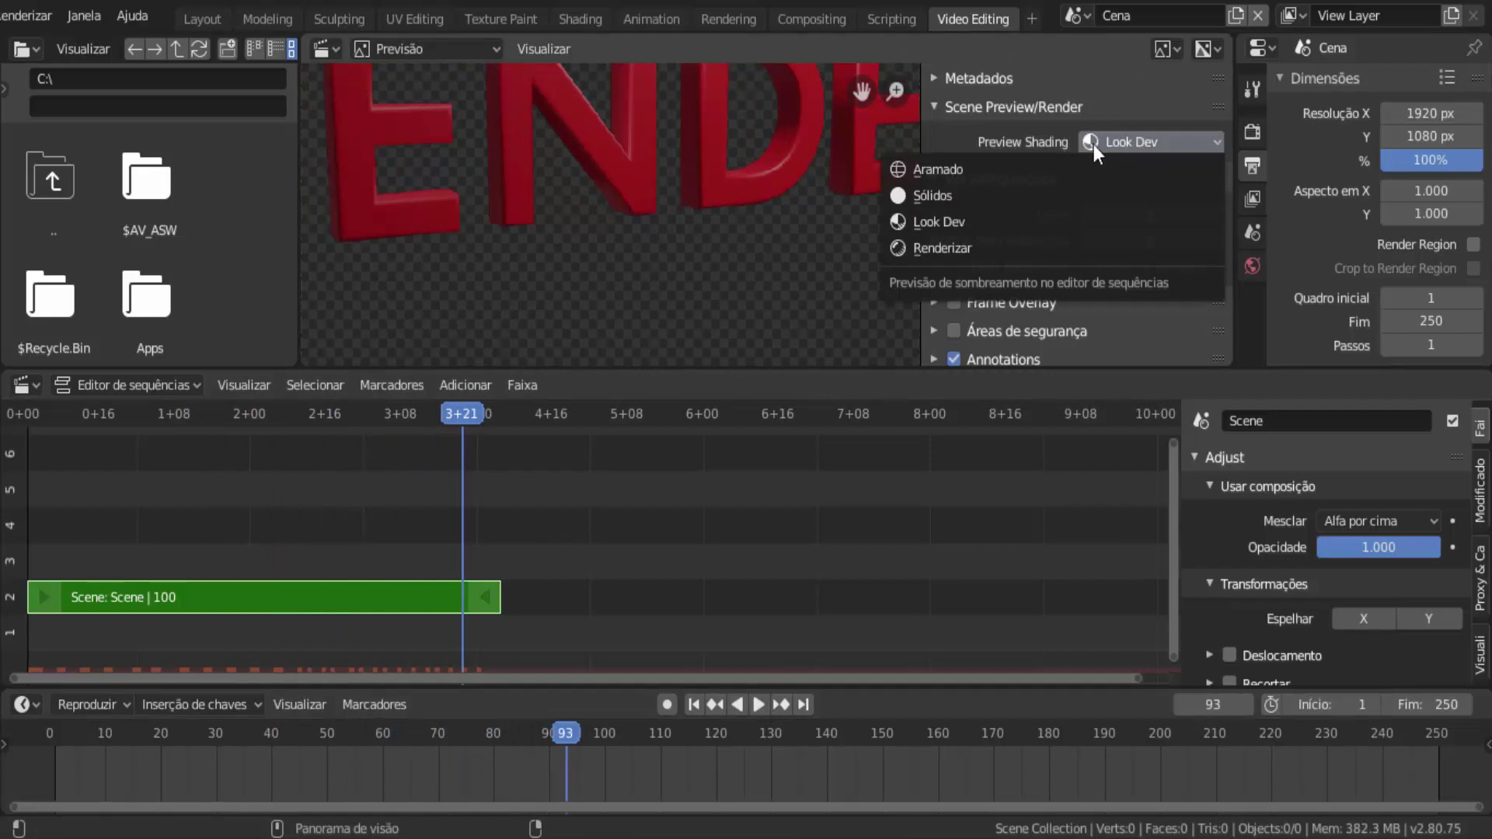
{"action": "left_click", "coordinate": [1014, 194]}
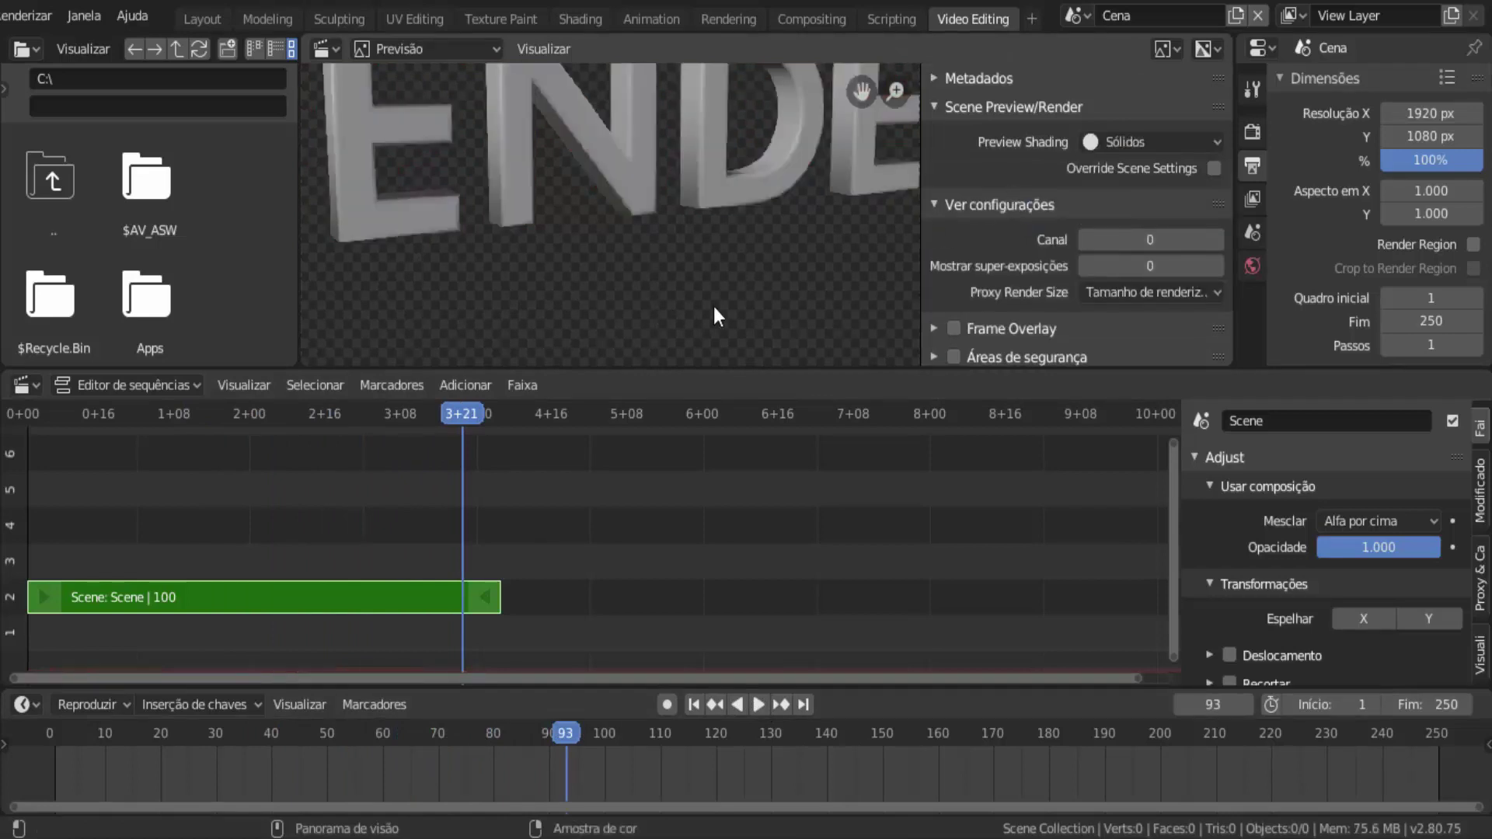
{"action": "key", "text": "n"}
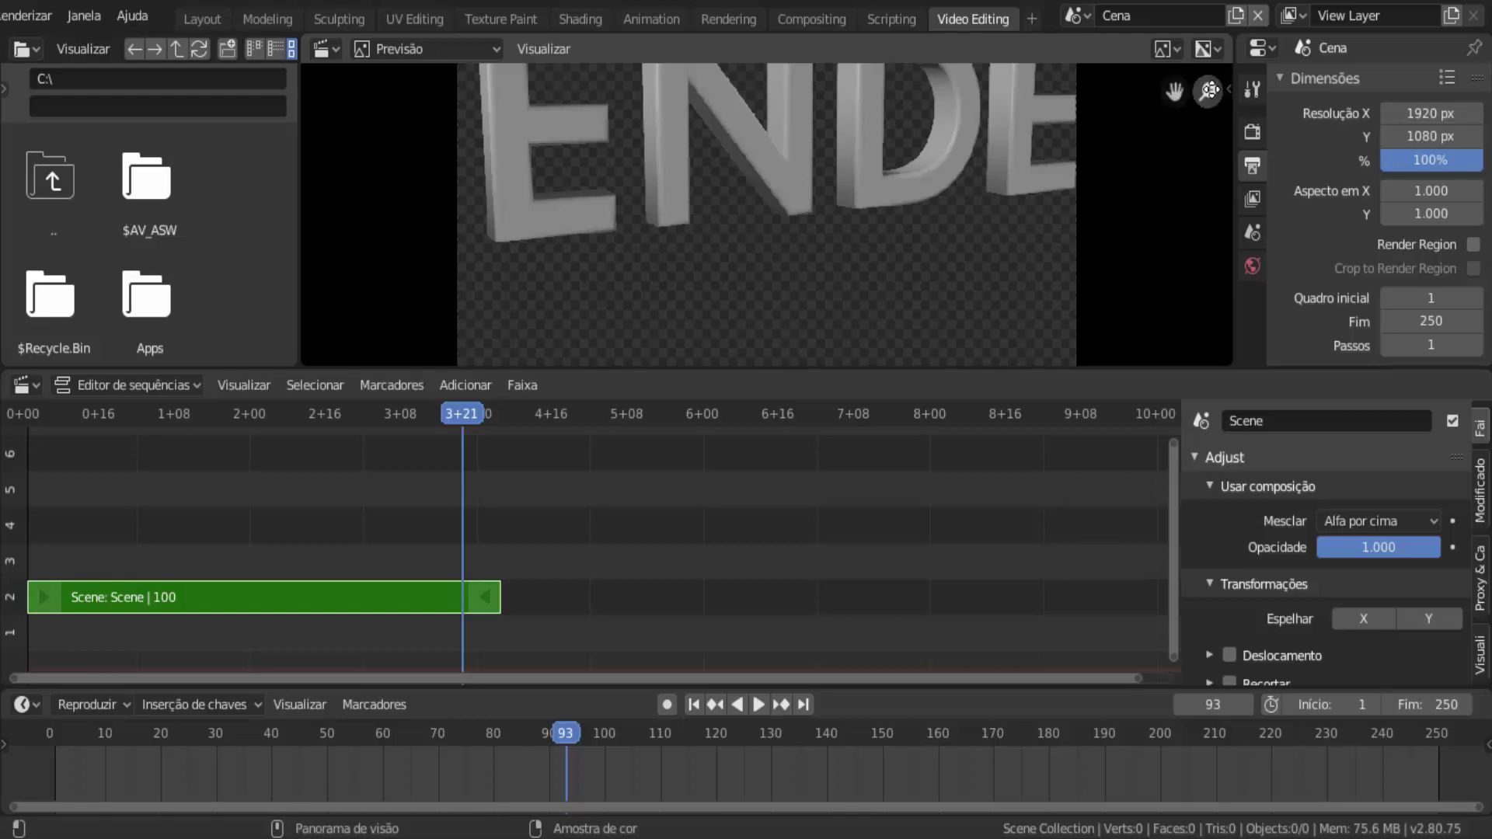
Add the Croma Key.avi video from the AULA - PASTA folder on drive D to the sequencer and place it on channel 1 below the scene strip.
{"action": "left_click_drag", "start_coordinate": [1207, 91], "coordinate": [1213, 115]}
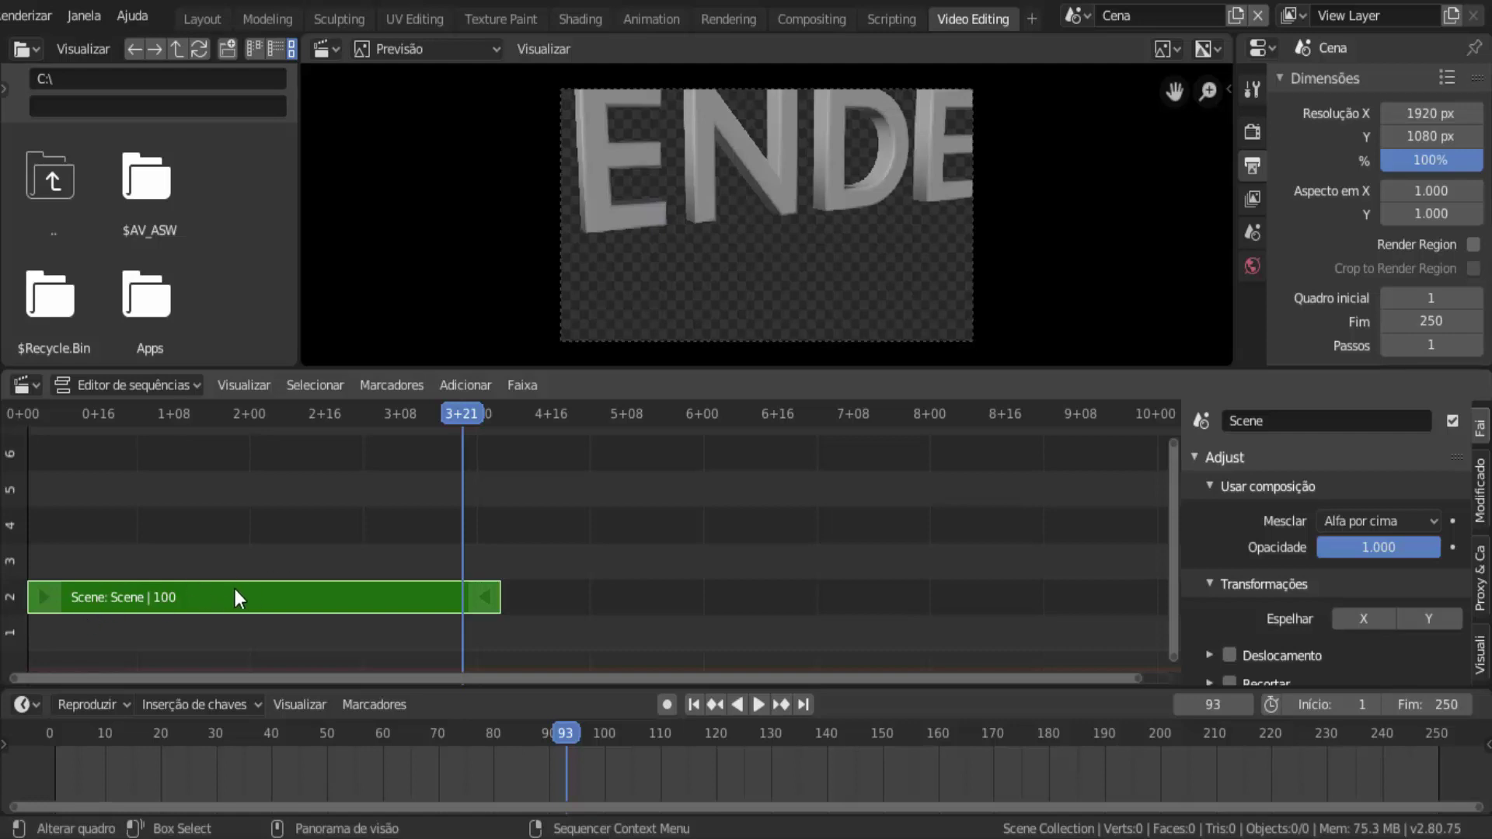
{"action": "left_click", "coordinate": [47, 77]}
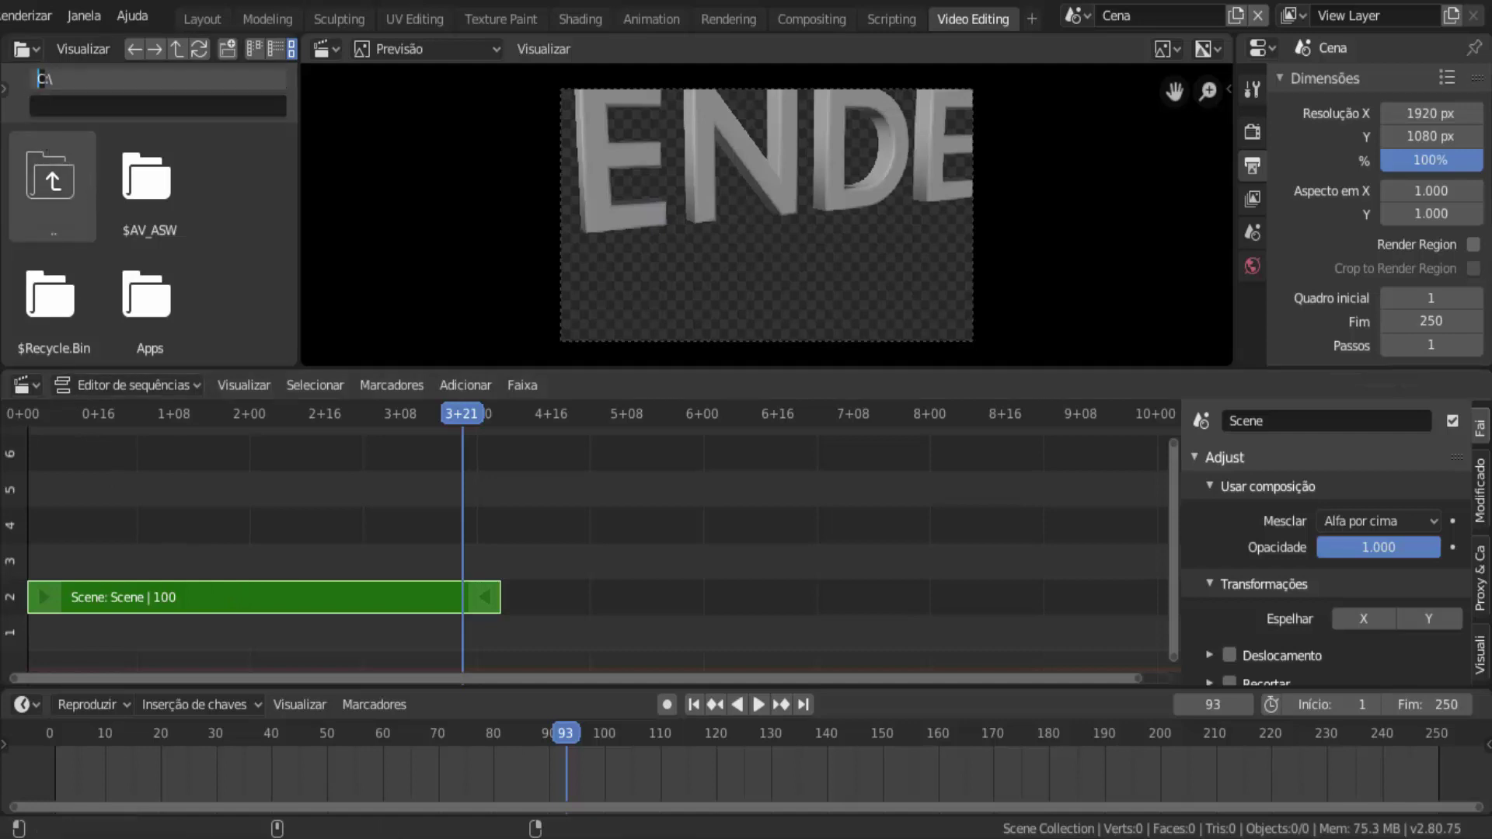
{"action": "type", "text": "D"}
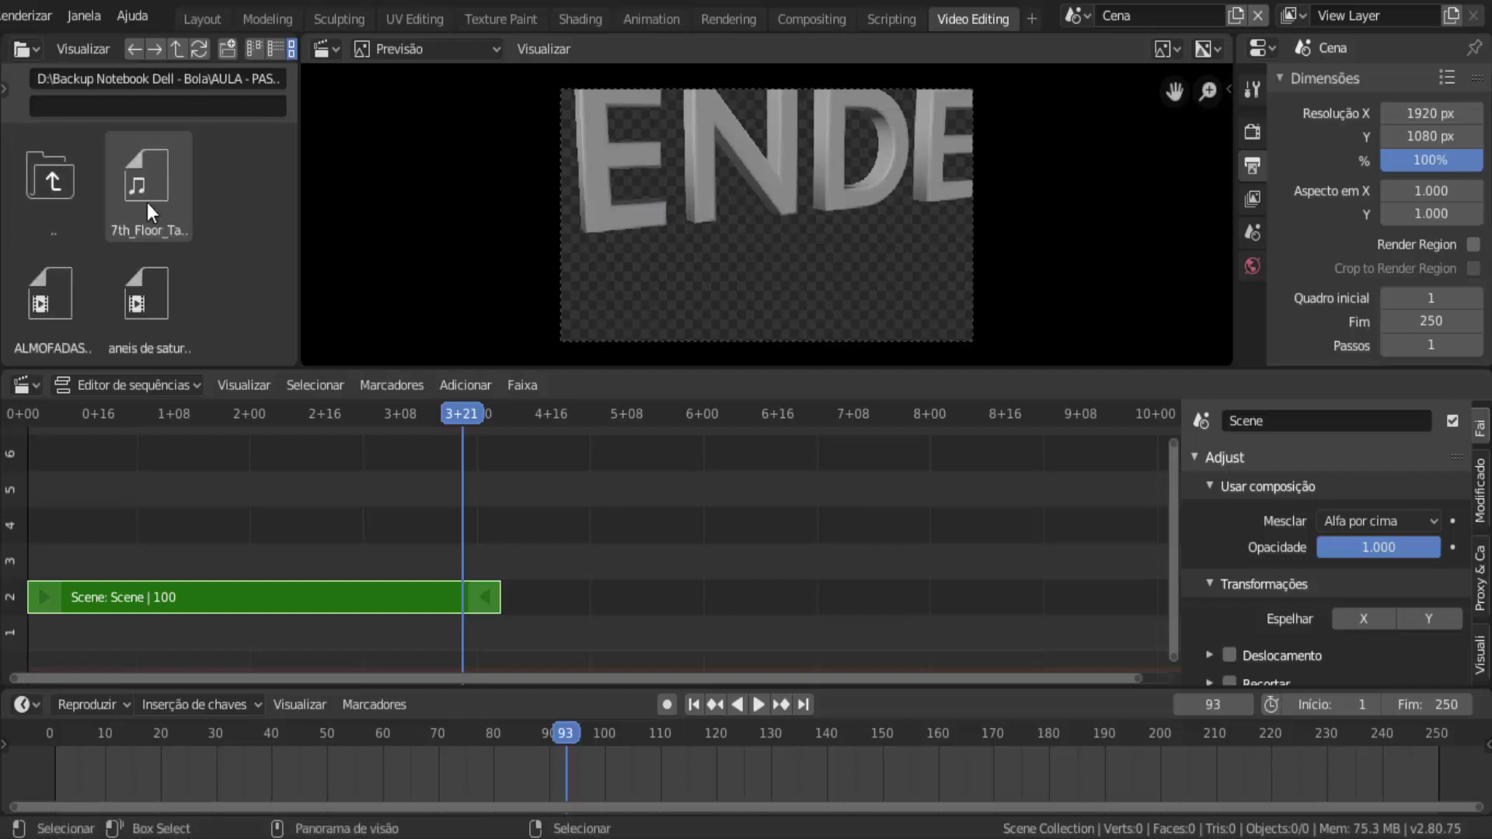
{"action": "left_click", "coordinate": [147, 200]}
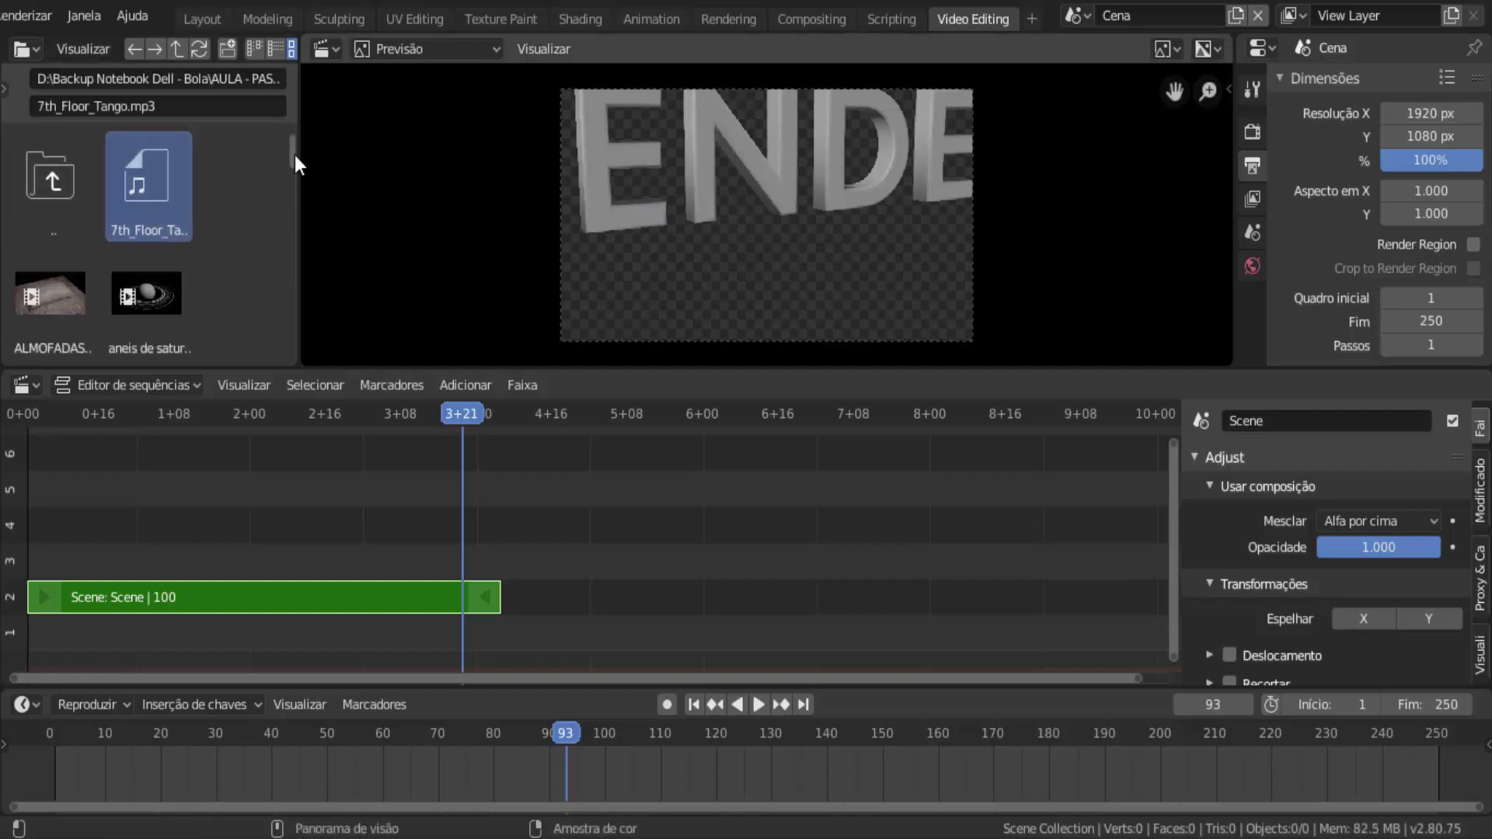
{"action": "left_click_drag", "start_coordinate": [292, 153], "coordinate": [255, 178]}
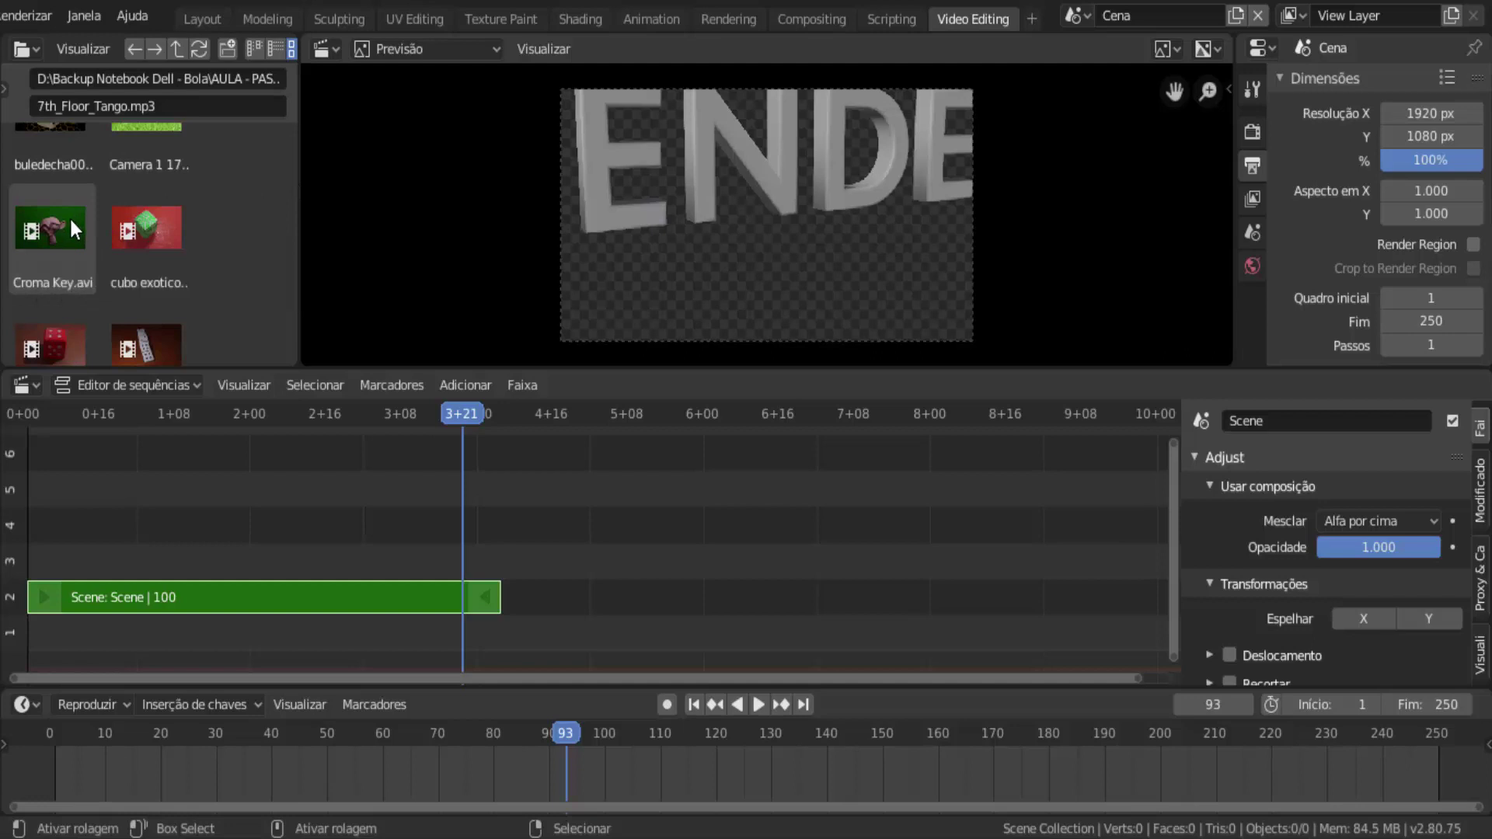
{"action": "left_click_drag", "start_coordinate": [68, 216], "coordinate": [965, 539]}
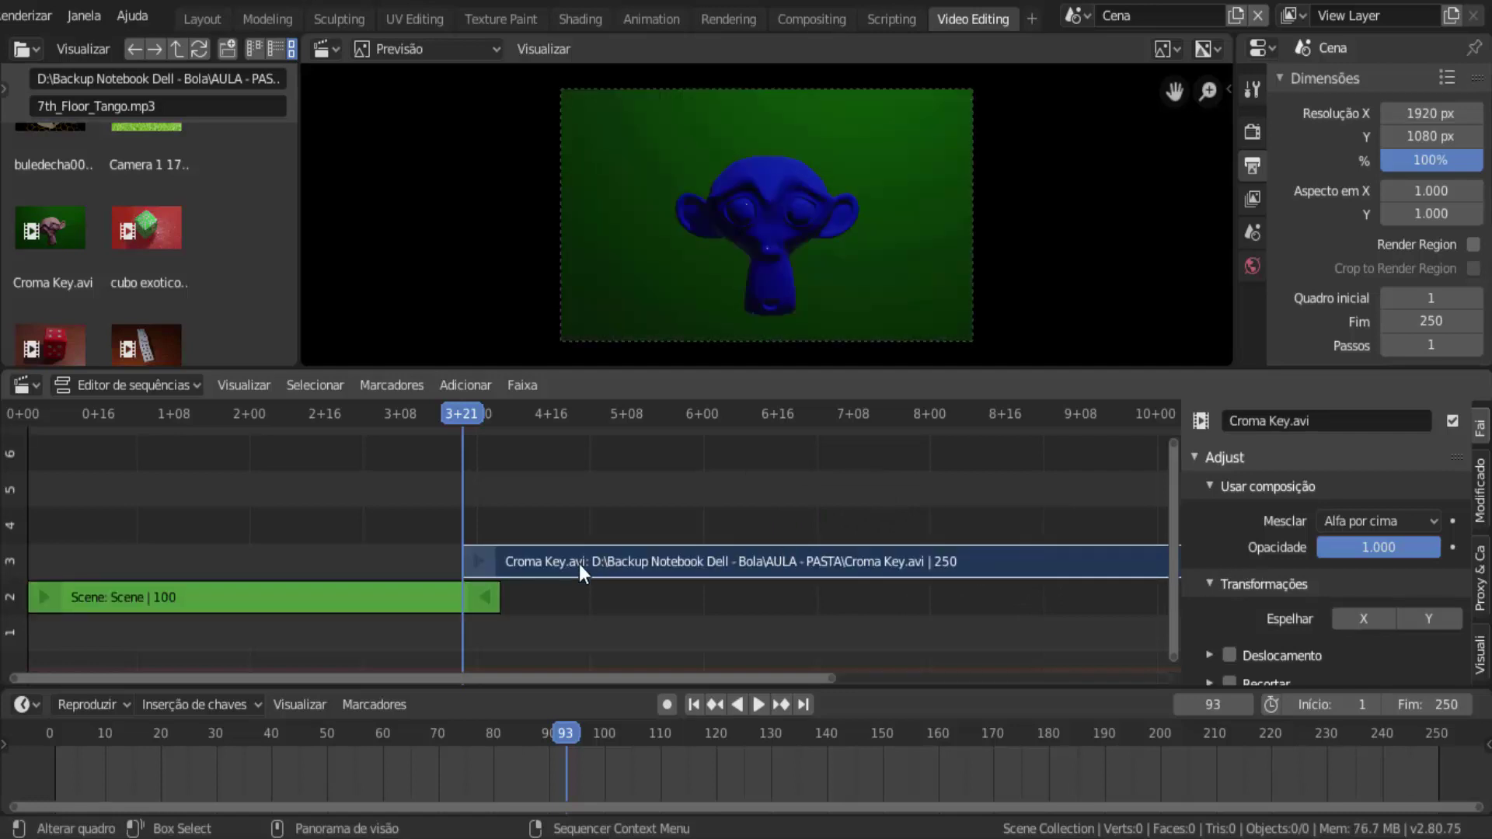
{"action": "left_click_drag", "start_coordinate": [580, 565], "coordinate": [575, 636]}
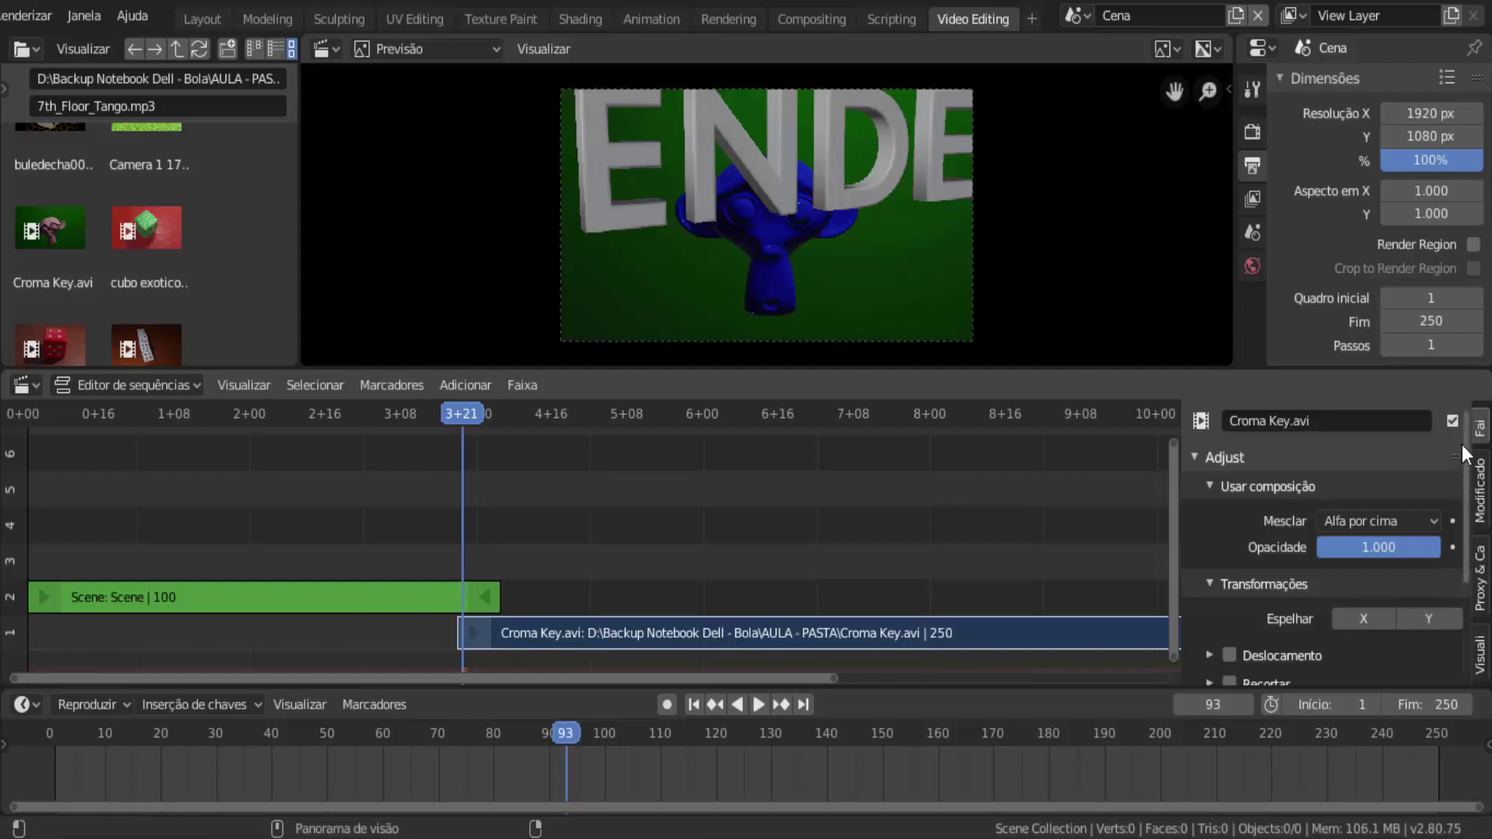
Set the start frame (Início) of the Croma Key.avi strip to 1 in its Tempo settings.
{"action": "scroll", "coordinate": [1462, 467], "scroll_direction": "down", "scroll_amount": 5}
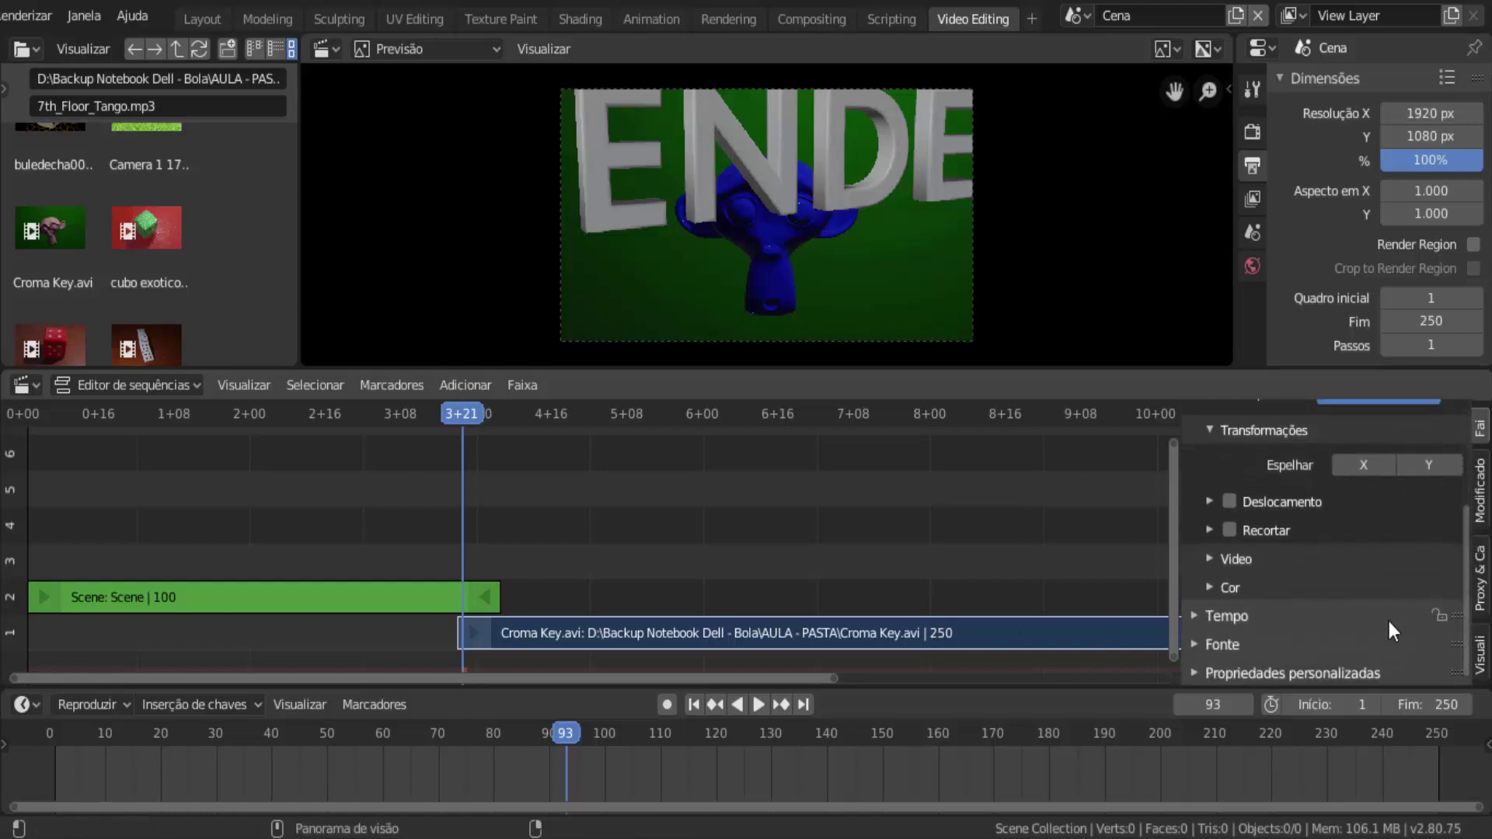
{"action": "left_click", "coordinate": [1195, 615]}
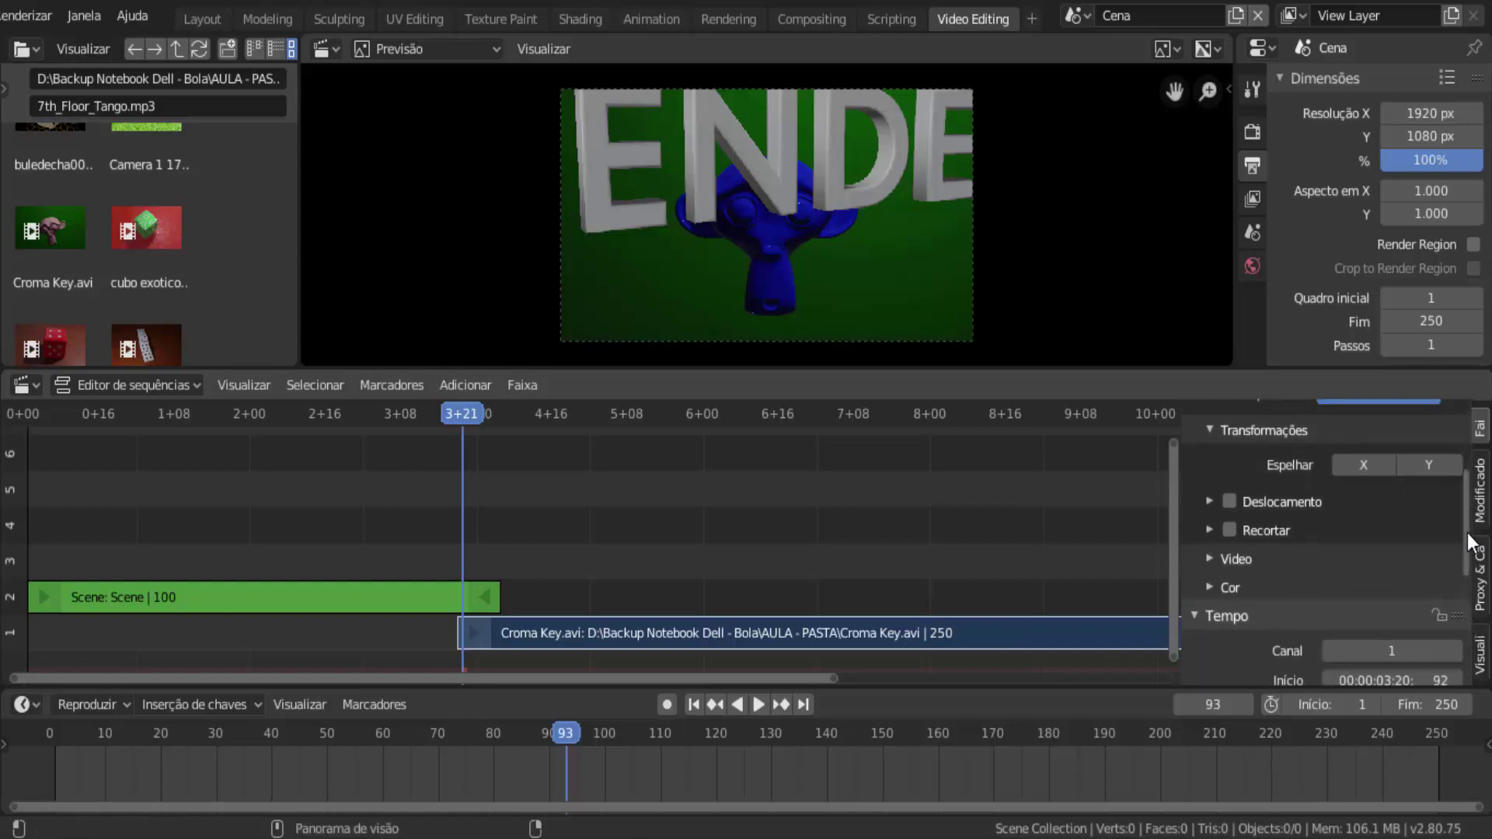
{"action": "scroll", "coordinate": [1471, 535], "scroll_direction": "down", "scroll_amount": 4}
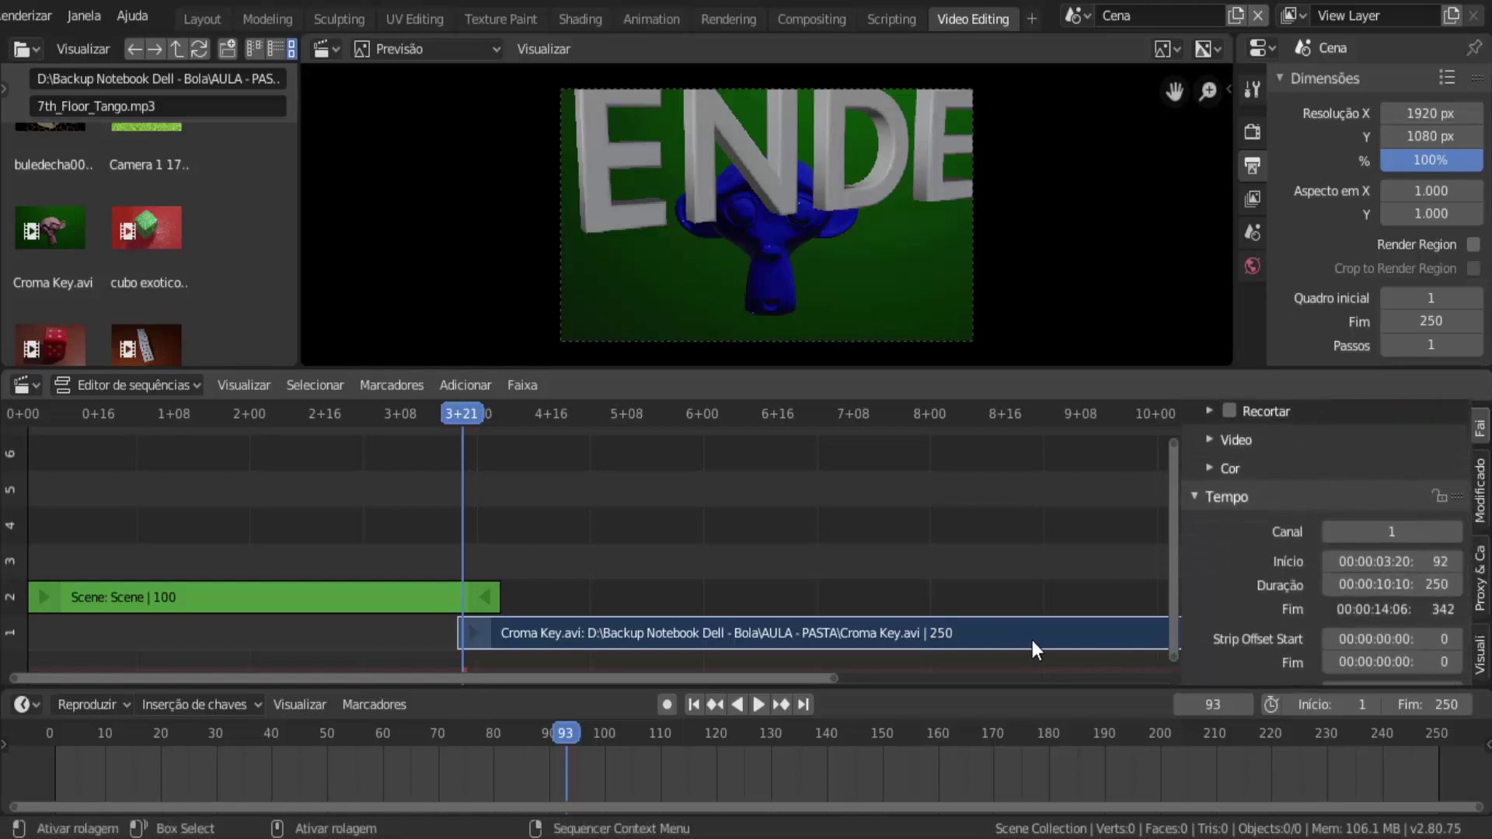
{"action": "left_click", "coordinate": [1384, 561]}
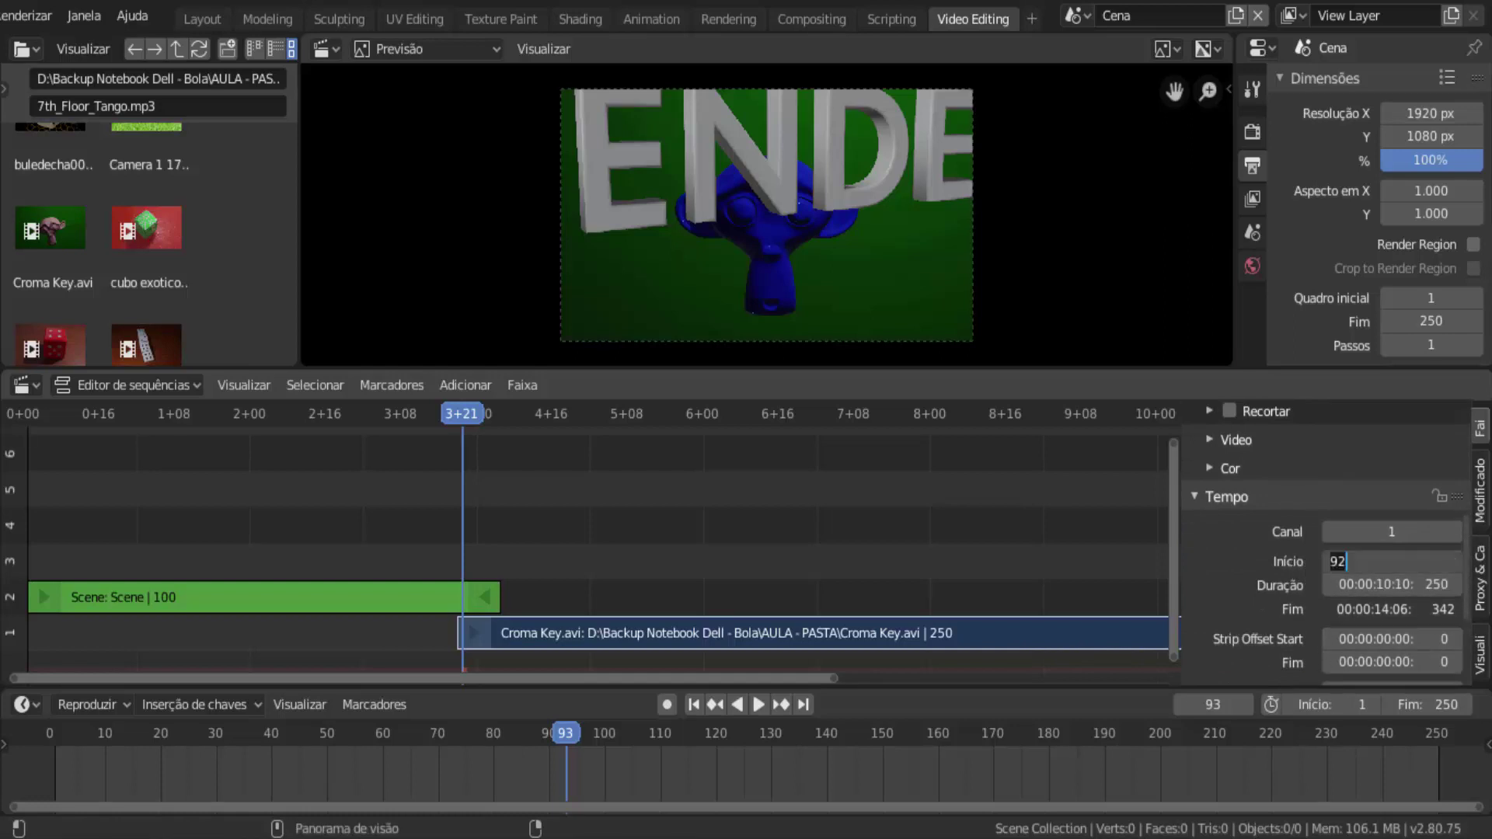
{"action": "key", "text": "BackSpace"}
{"action": "key", "text": "BackSpace"}
{"action": "type", "text": "1"}
{"action": "key", "text": "Return"}
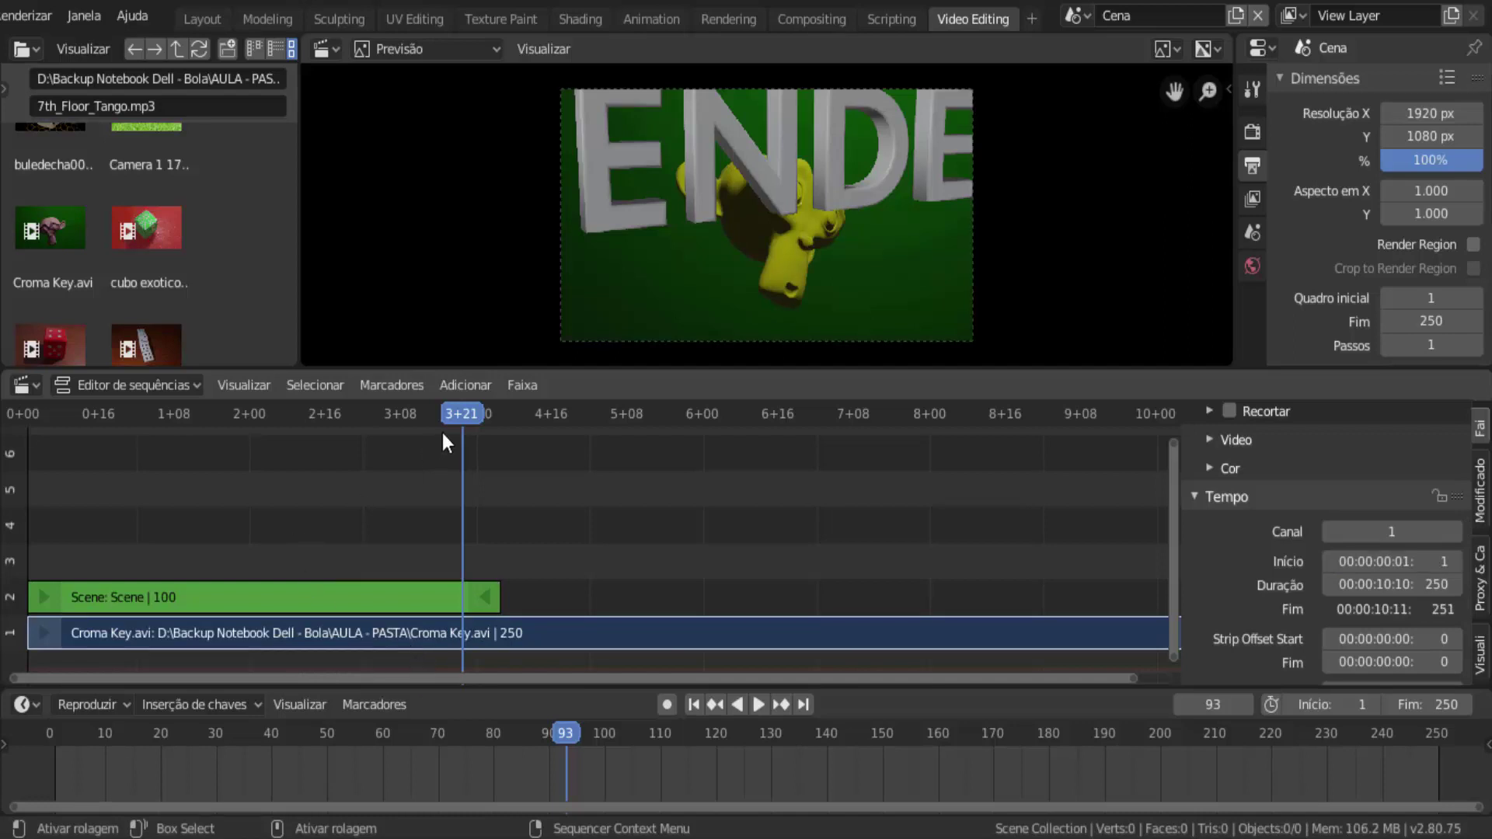
Scrub back towards the start of the sequence, play the text over the Croma Key.avi video and stop it.
{"action": "left_click_drag", "start_coordinate": [200, 413], "coordinate": [42, 411]}
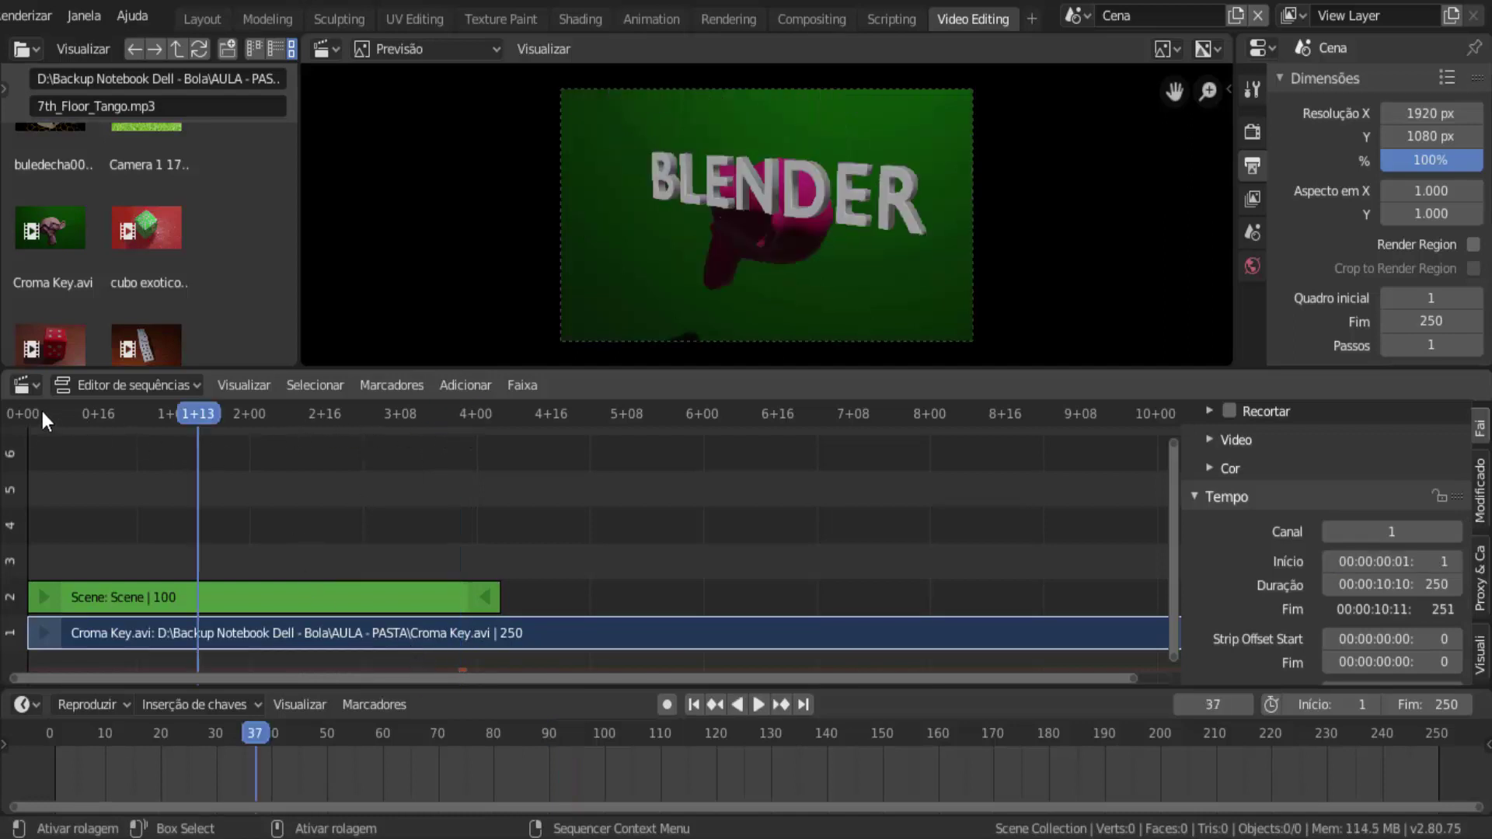
{"action": "left_click", "coordinate": [757, 698]}
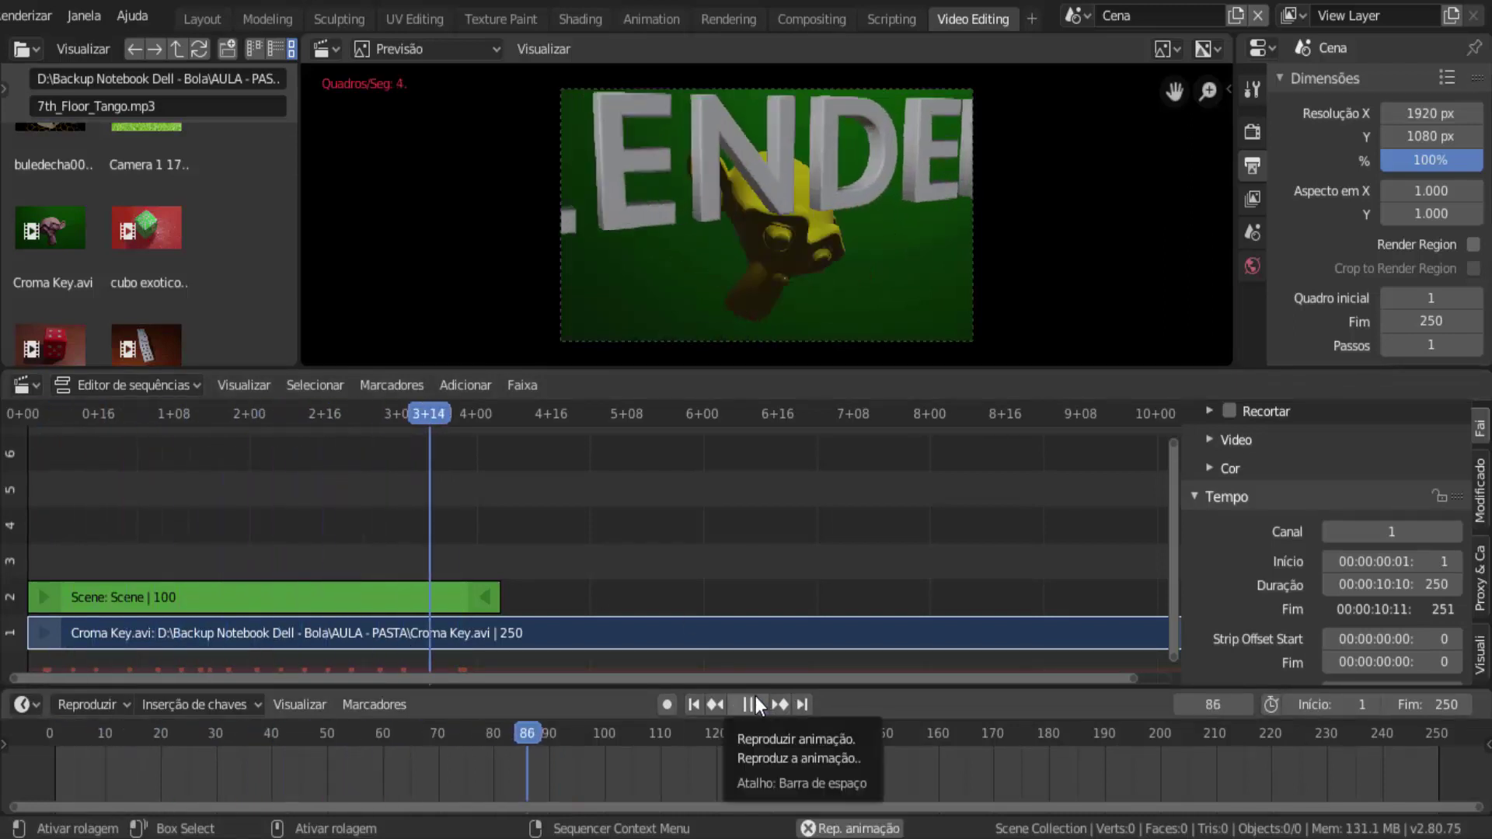
{"action": "key", "text": "space"}
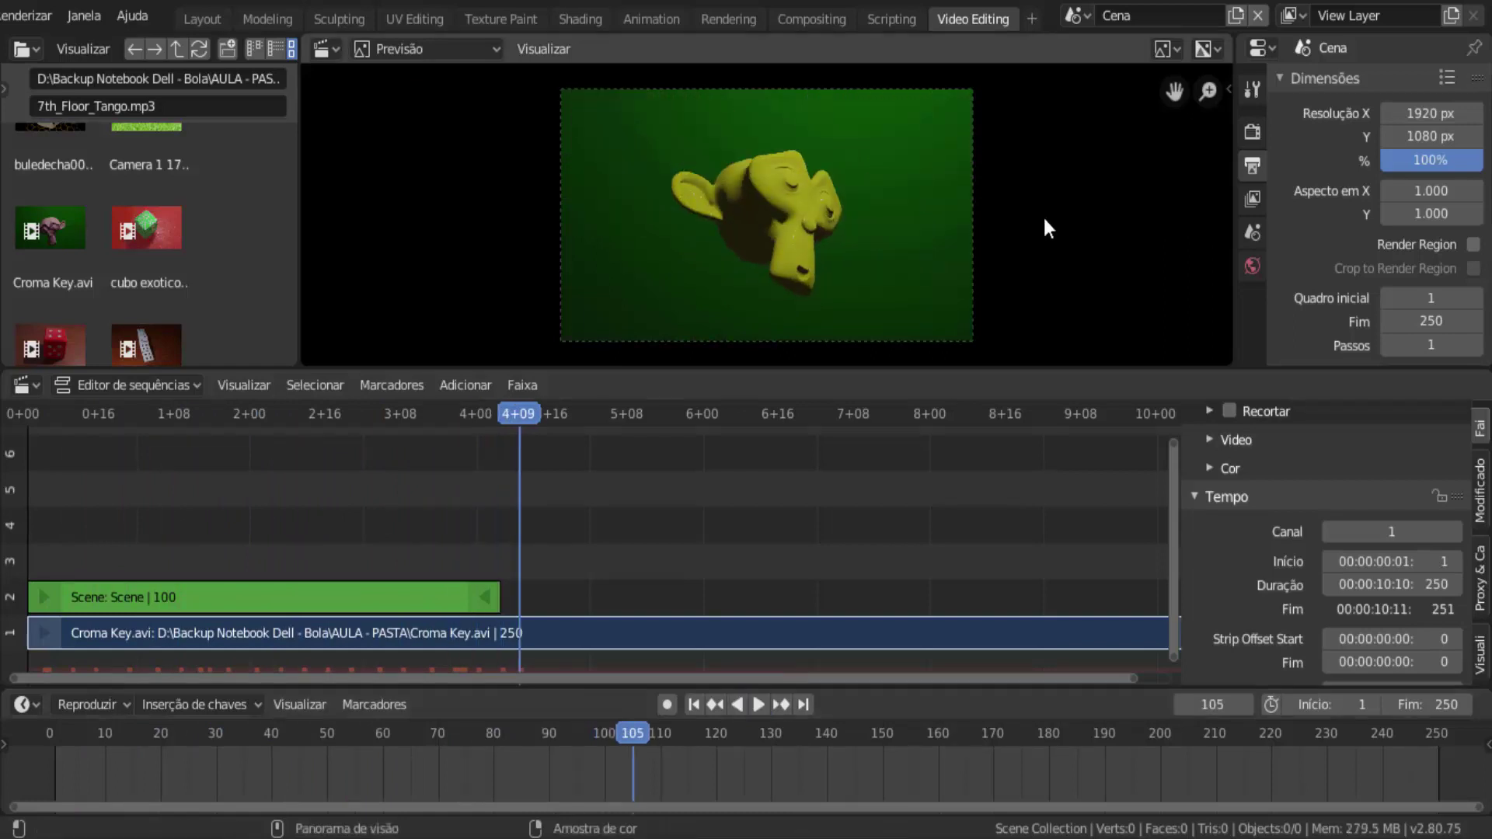
Reopen the preview's settings sidebar and set Preview Shading to Look Dev for the text over the video.
{"action": "left_click", "coordinate": [1229, 90]}
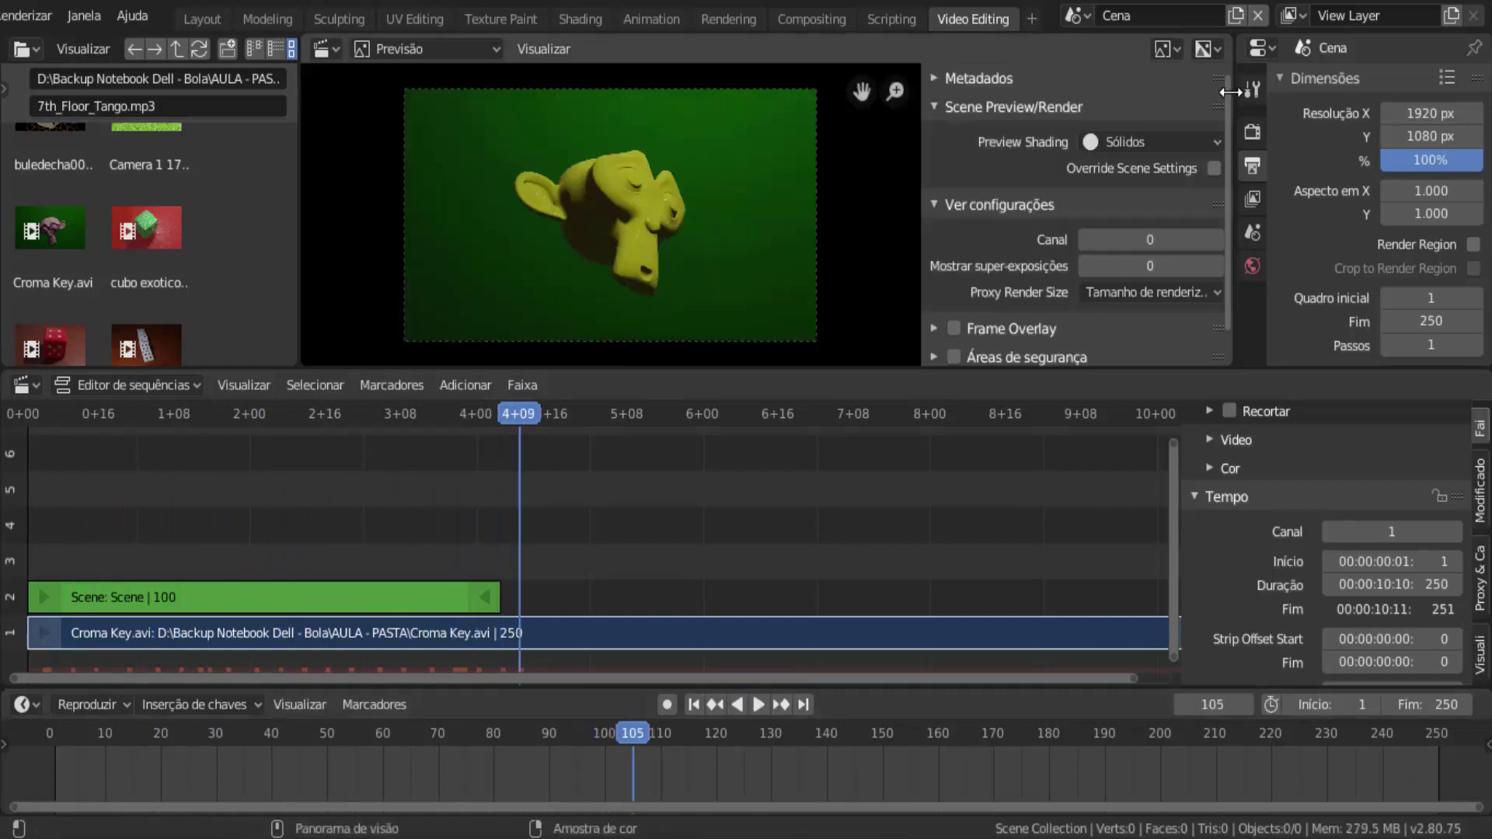
{"action": "left_click", "coordinate": [1129, 147]}
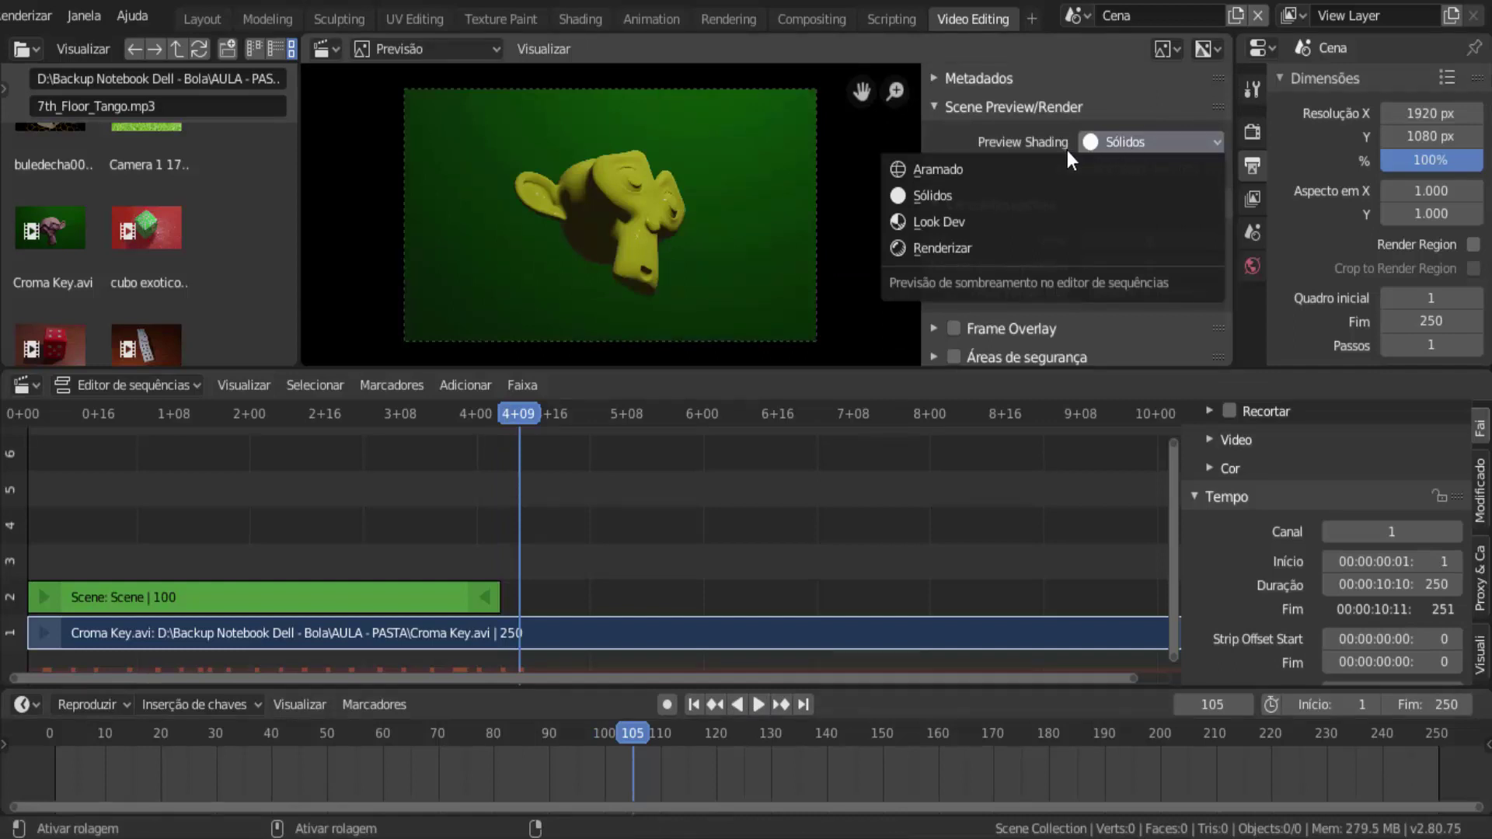
{"action": "left_click", "coordinate": [981, 221]}
{"action": "scroll", "coordinate": [972, 295], "scroll_direction": "down", "scroll_amount": 1}
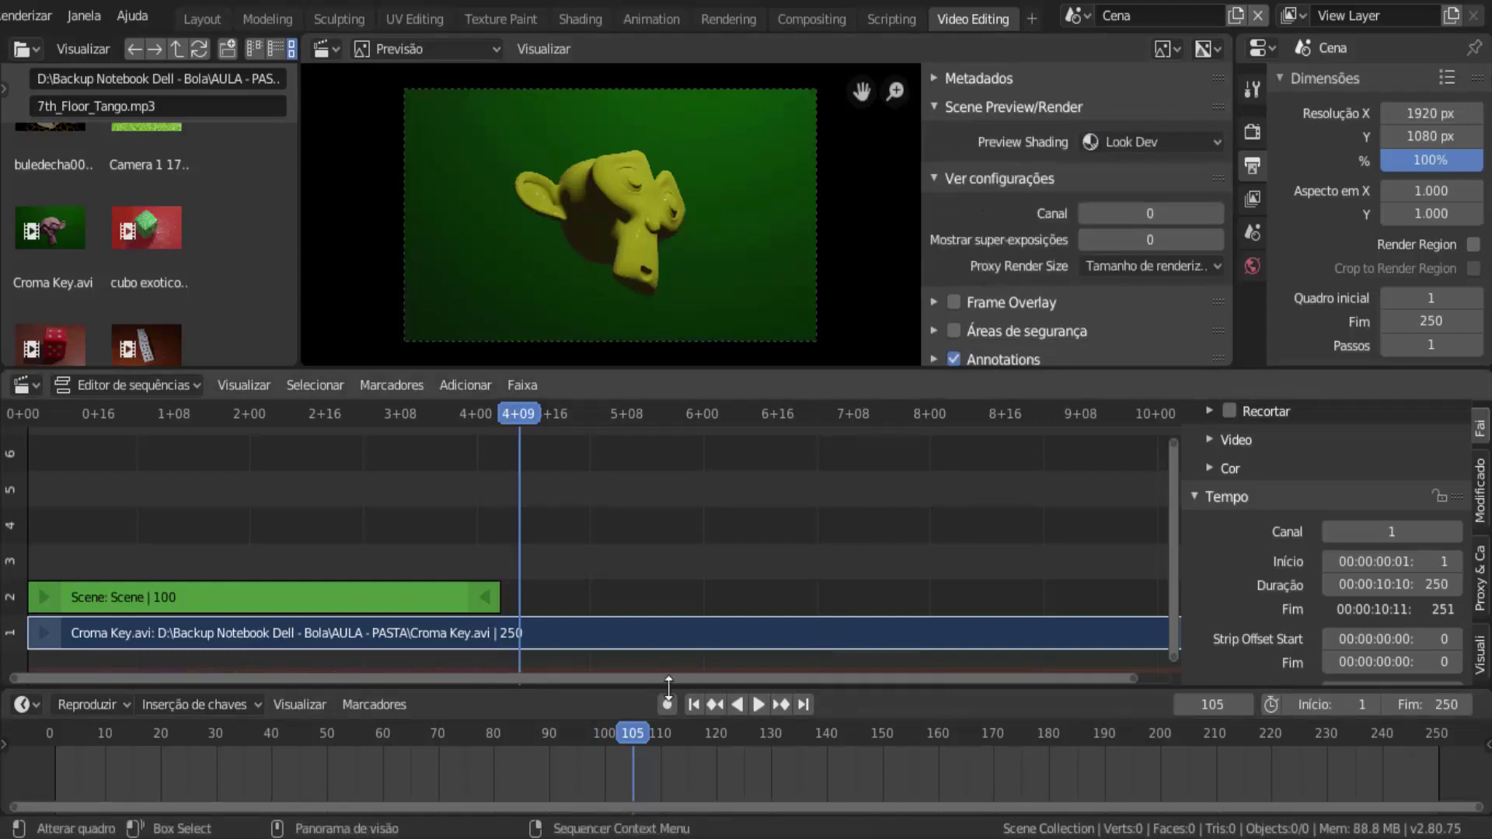
Return to frame 1, play the combined sequence with Look Dev shading and stop it after the scene strip ends.
{"action": "left_click", "coordinate": [694, 704]}
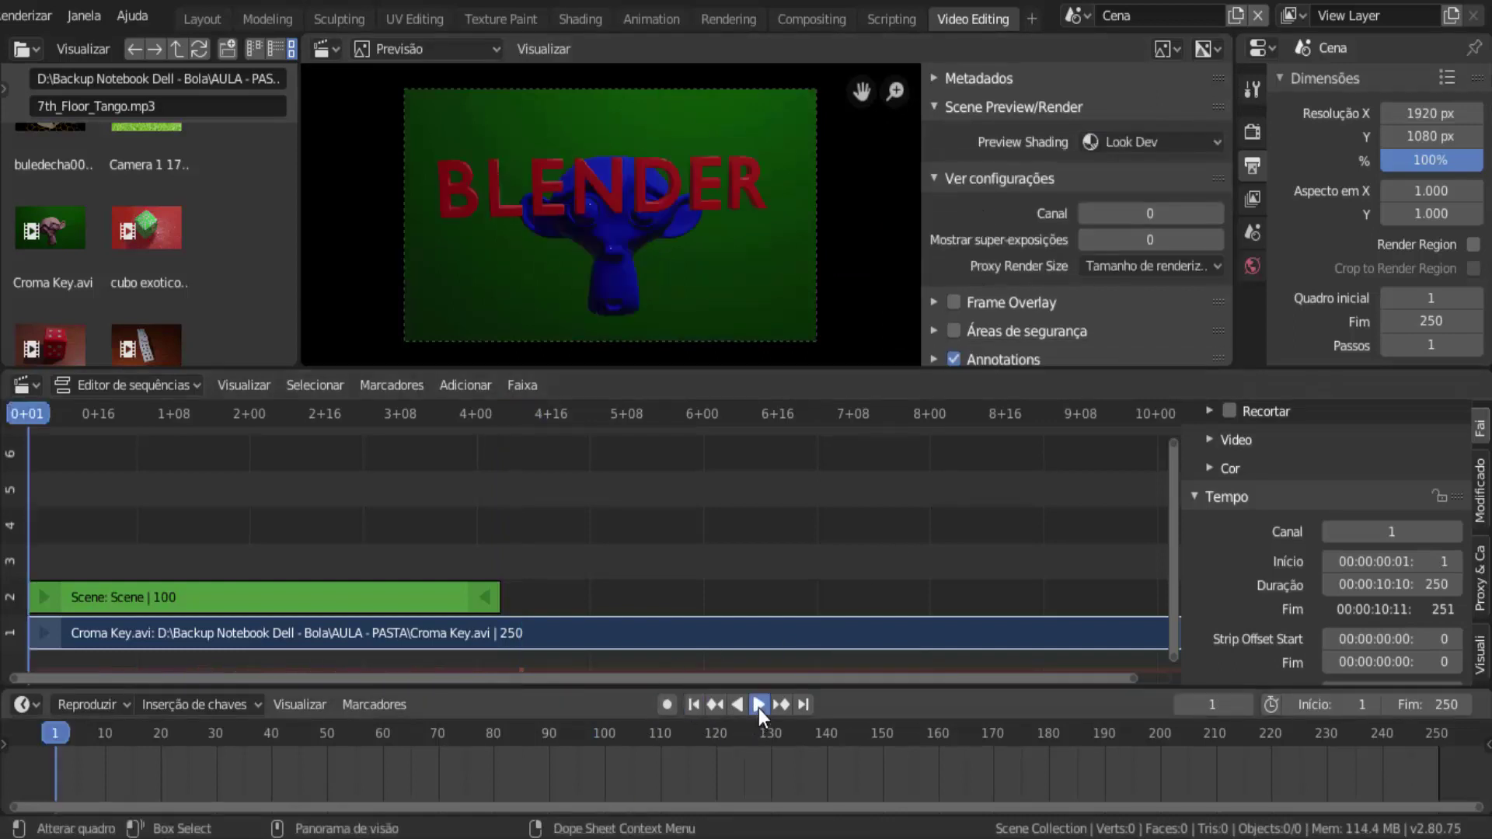
{"action": "left_click", "coordinate": [759, 706]}
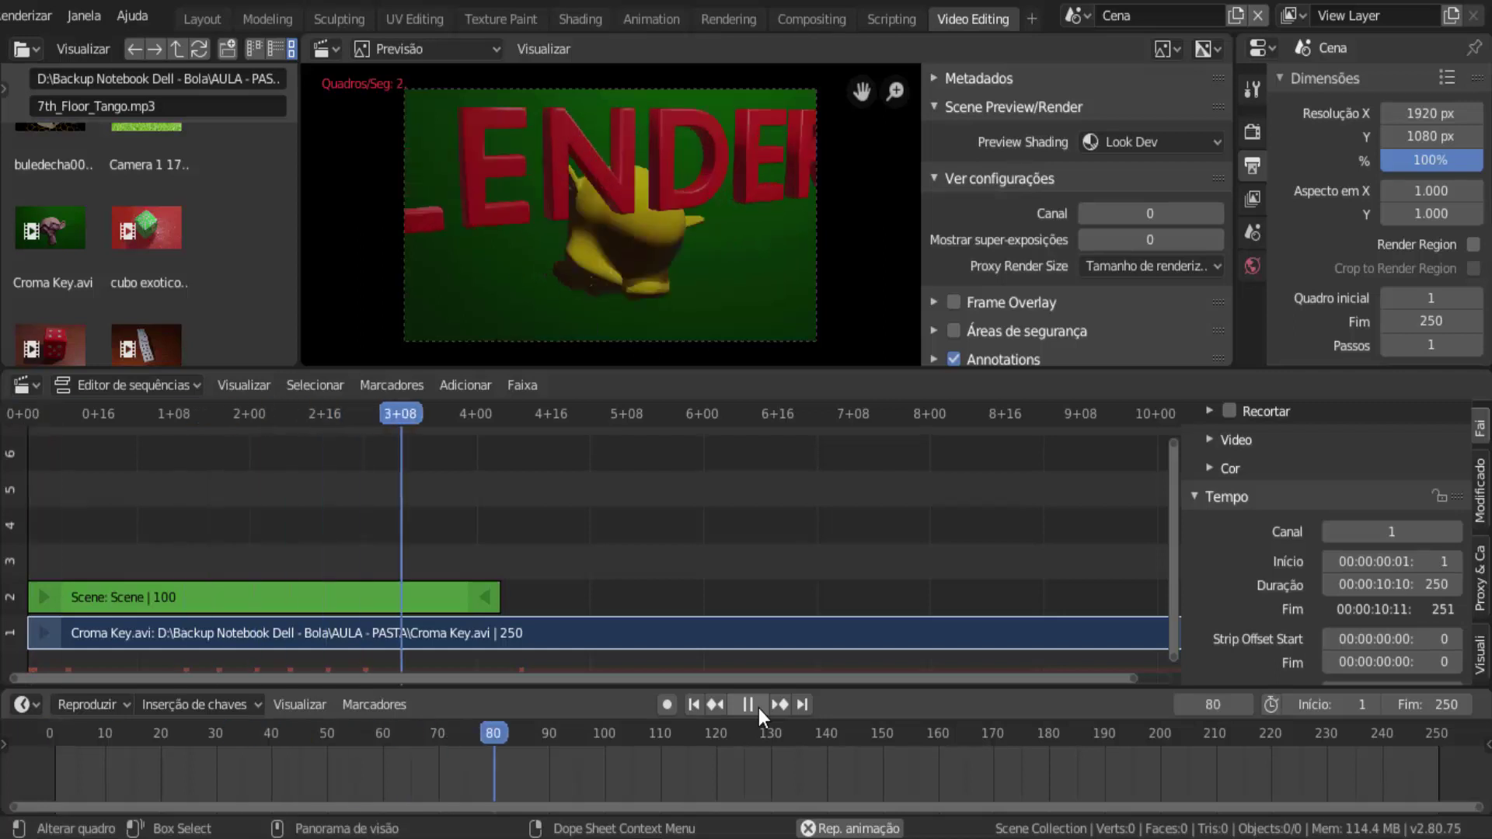
{"action": "left_click", "coordinate": [759, 705]}
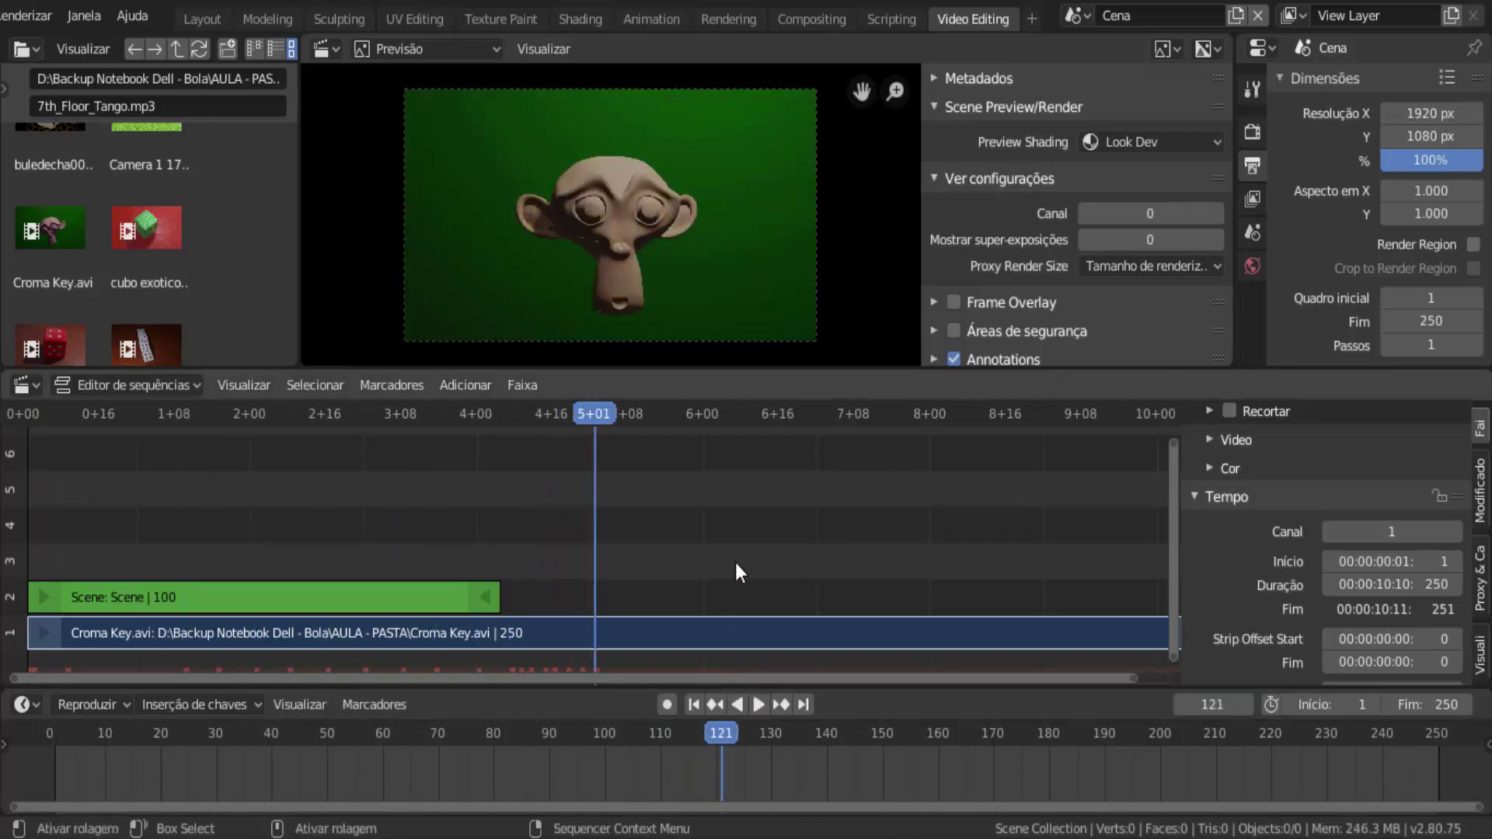